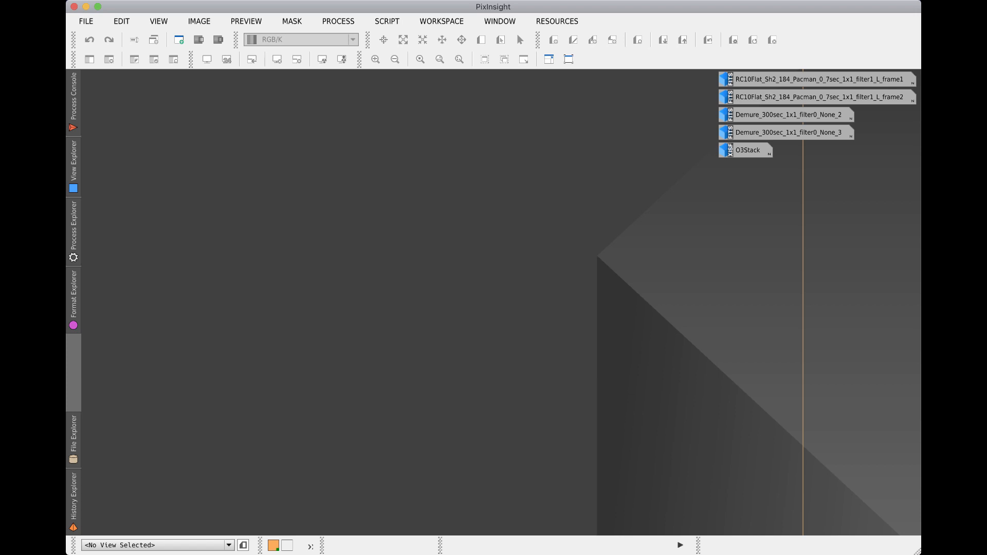
pyautogui.click(387, 21)
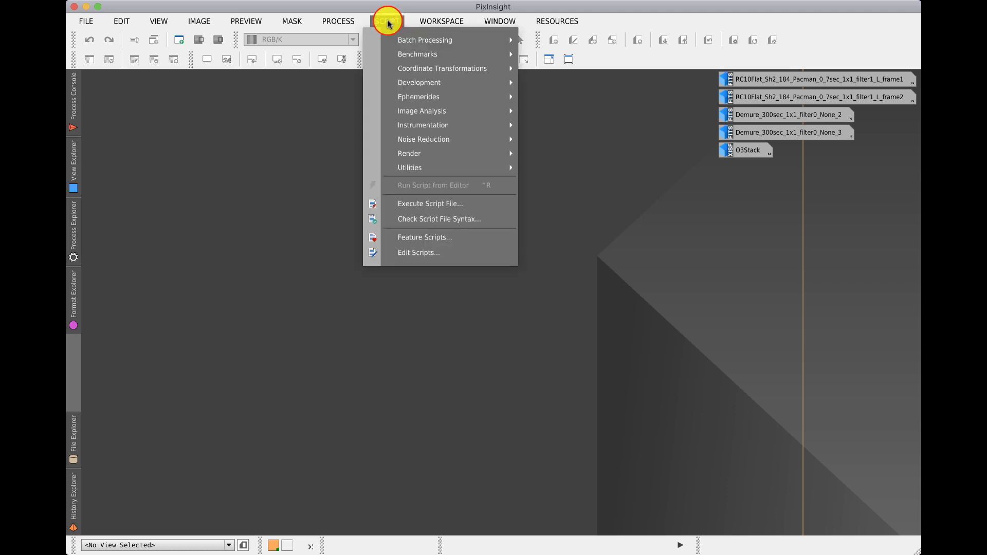
pyautogui.moveTo(413, 138)
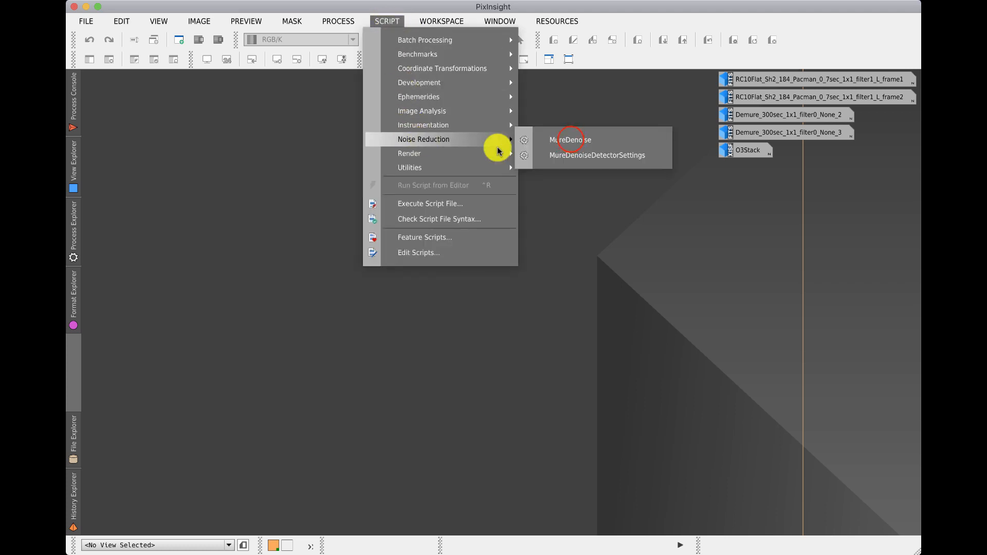
pyautogui.click(570, 139)
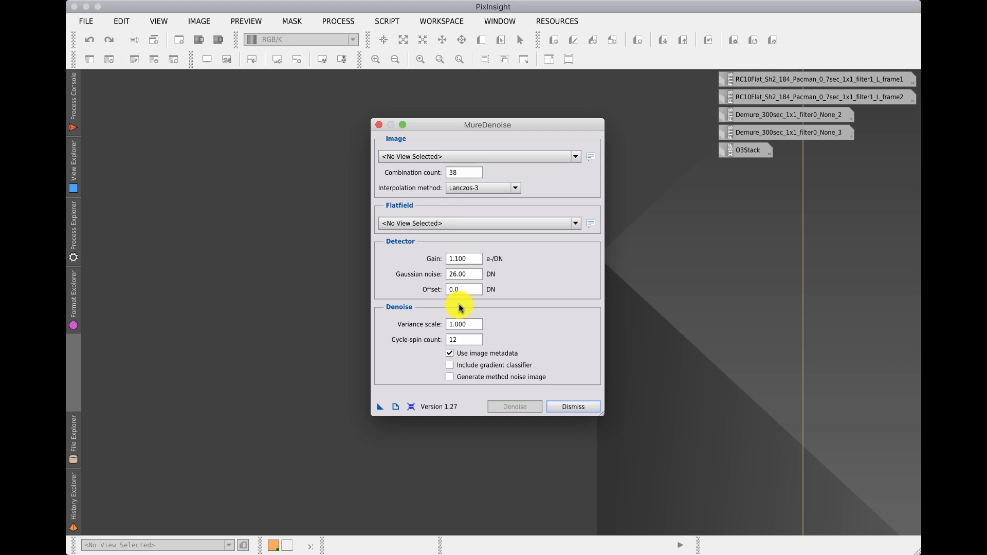
pyautogui.click(378, 125)
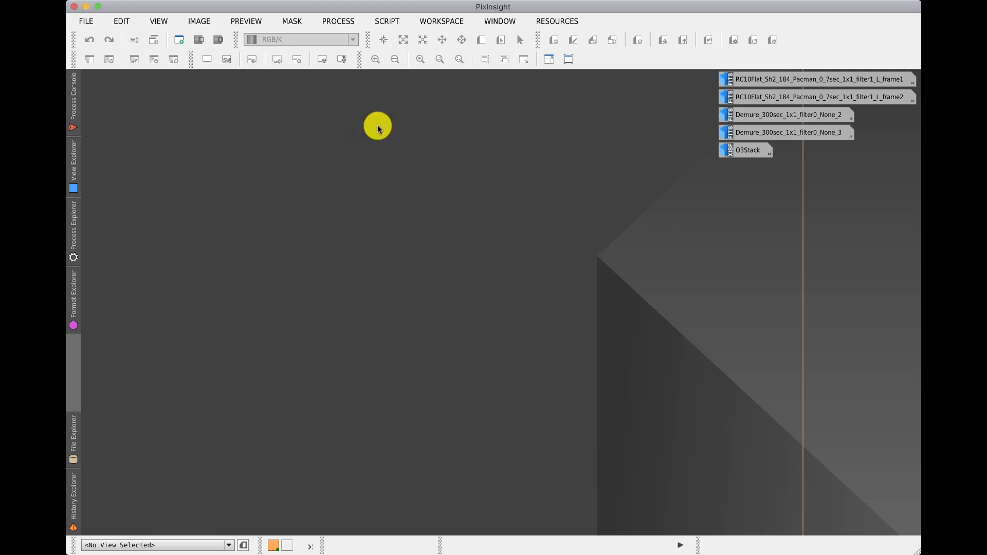
# Step: Open the MureDenoiseDetectorSettings script and assign RC10Flat_Sh2_184_Pacman_0_7sec_1x1_filter1_L_frame1 and L_frame2 as uncalibrated flat frames 1 and 2
pyautogui.click(385, 21)
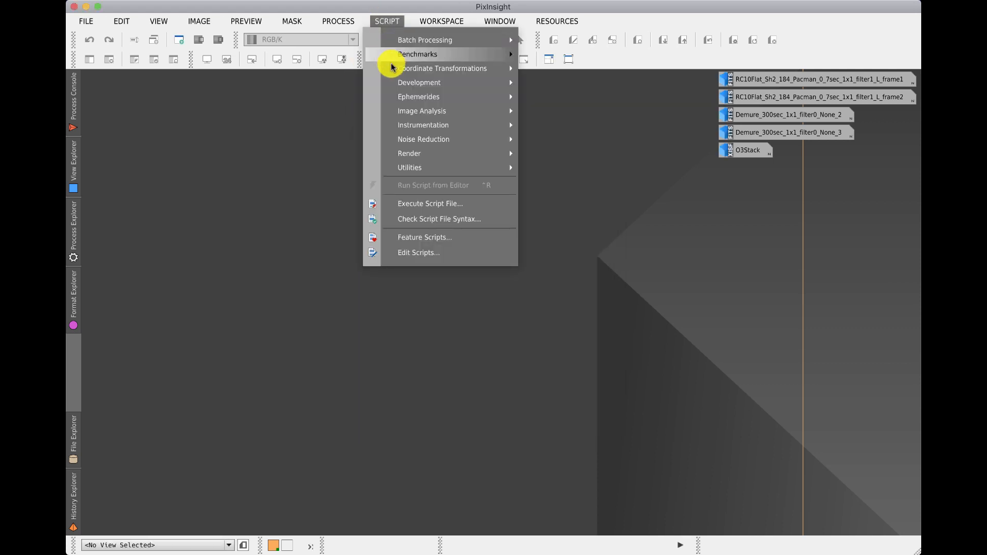
pyautogui.moveTo(416, 139)
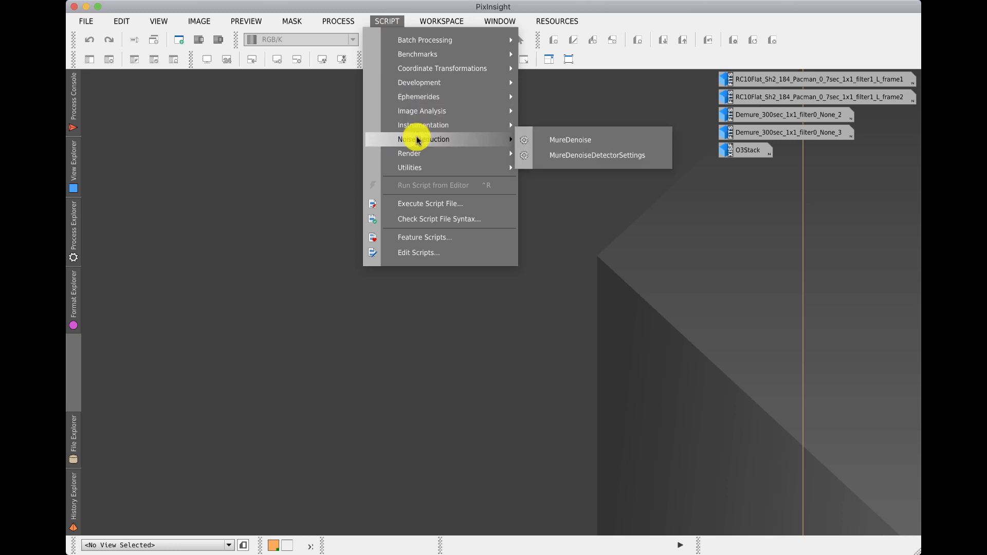
pyautogui.click(570, 155)
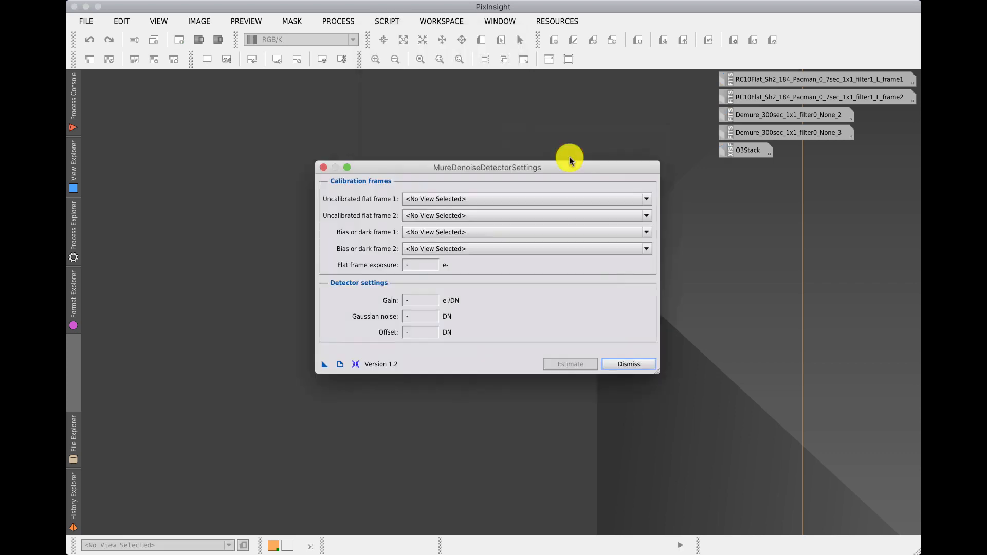
pyautogui.click(476, 198)
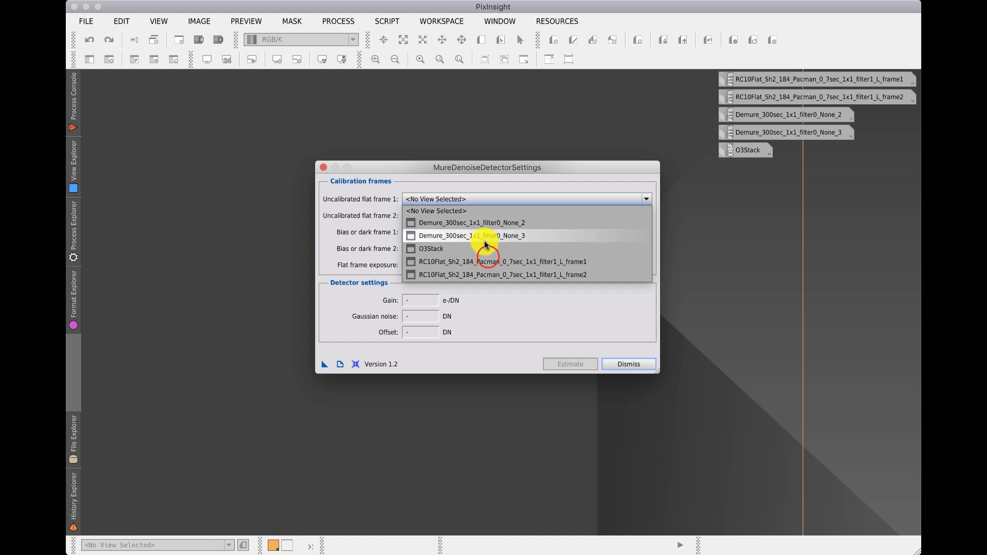
pyautogui.click(495, 262)
pyautogui.click(480, 215)
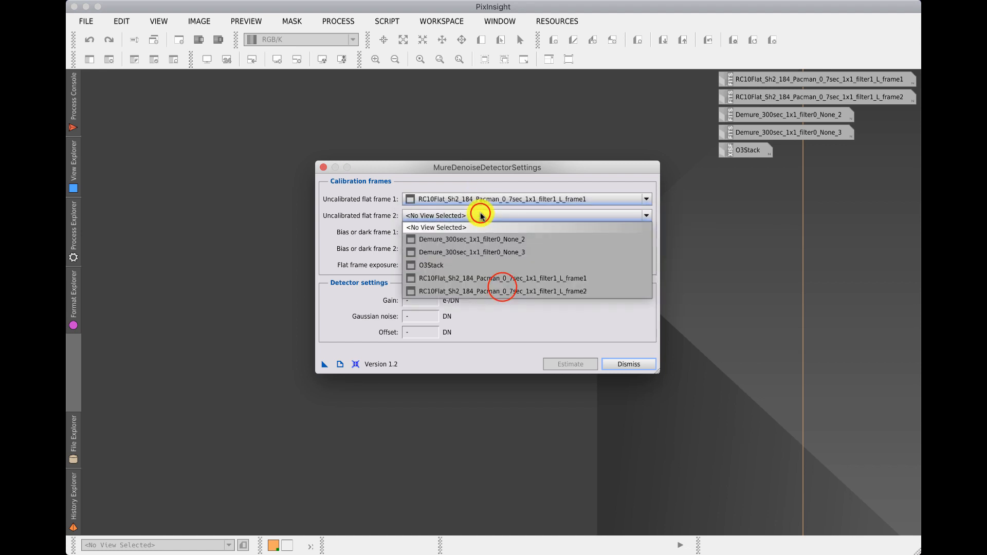
pyautogui.click(501, 290)
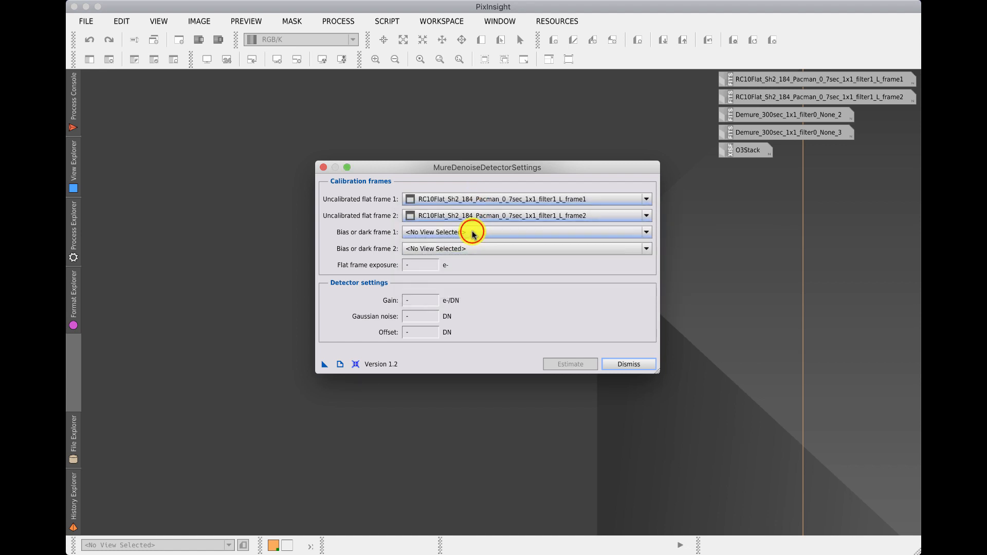
# Step: Assign Demure_300sec_1x1_filter0_None_2 and Demure_300sec_1x1_filter0_None_3 as bias or dark frames 1 and 2
pyautogui.click(472, 232)
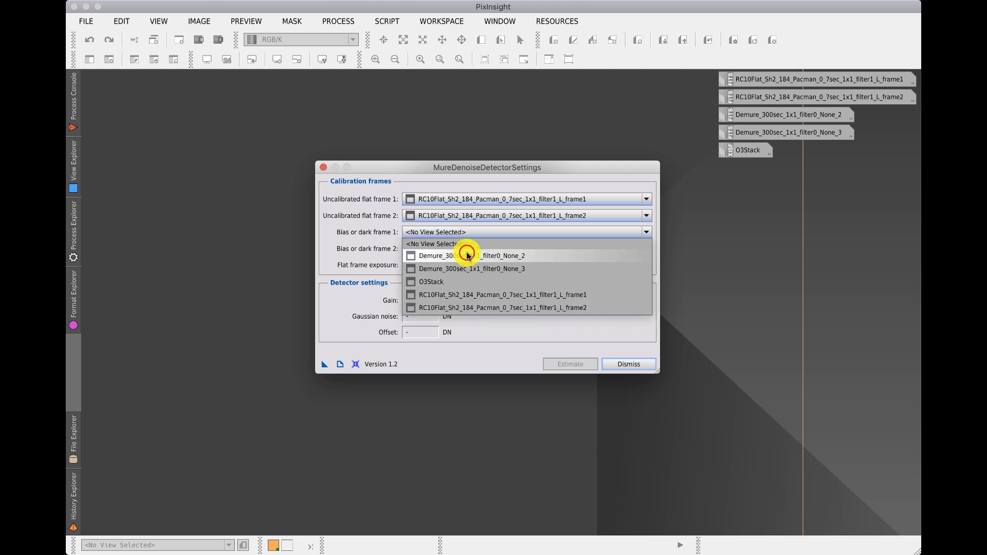
pyautogui.click(468, 255)
pyautogui.click(462, 249)
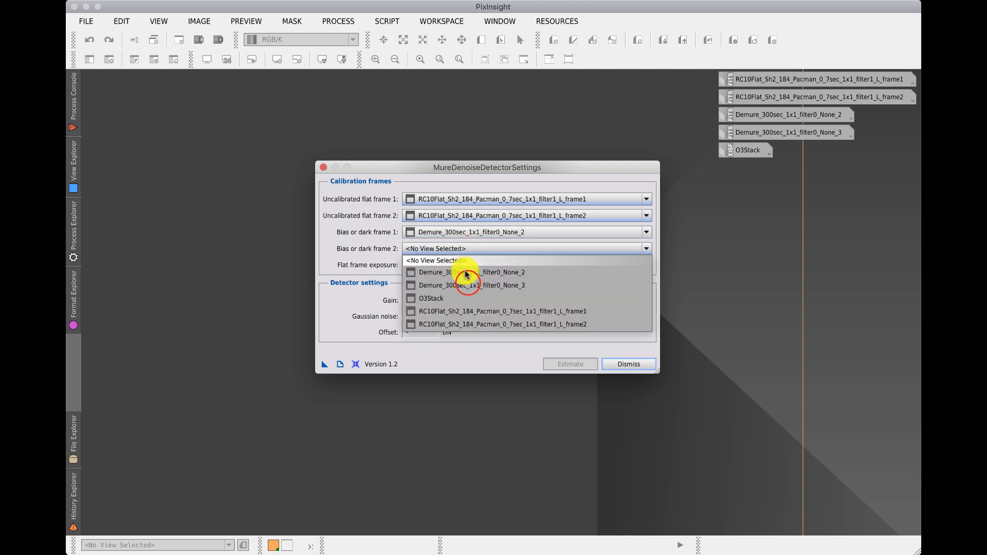
pyautogui.click(468, 282)
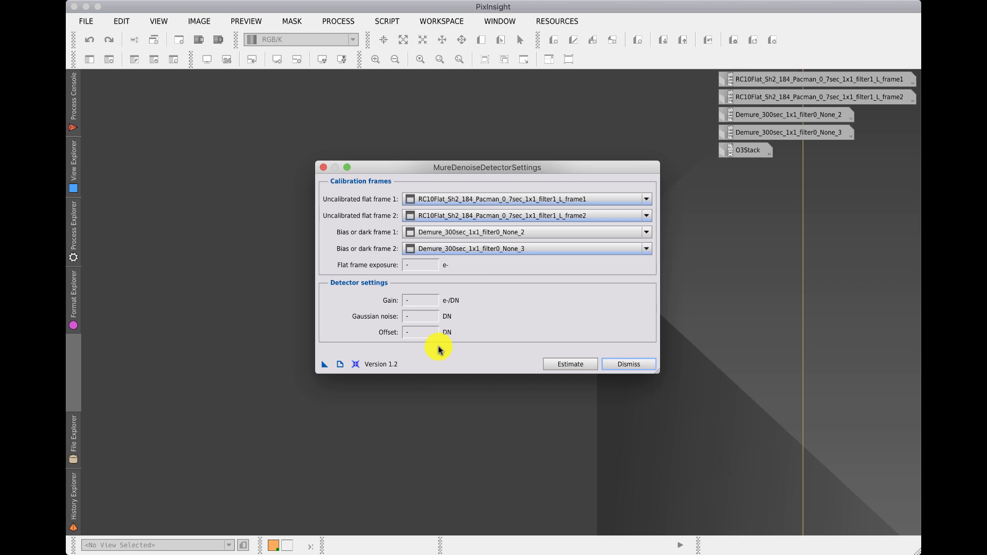
# Step: Estimate the detector settings from the selected frames and dismiss the dialog
pyautogui.click(570, 364)
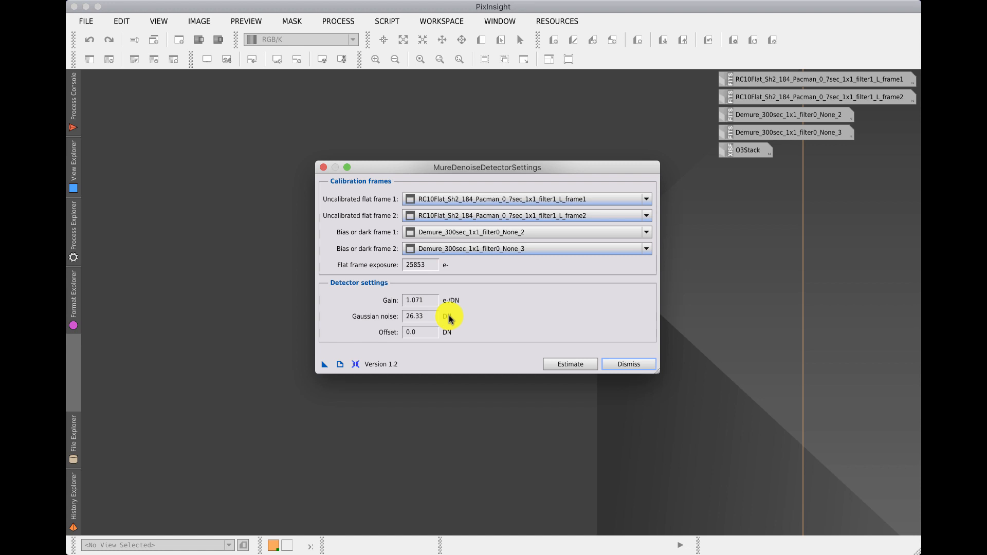
pyautogui.click(629, 364)
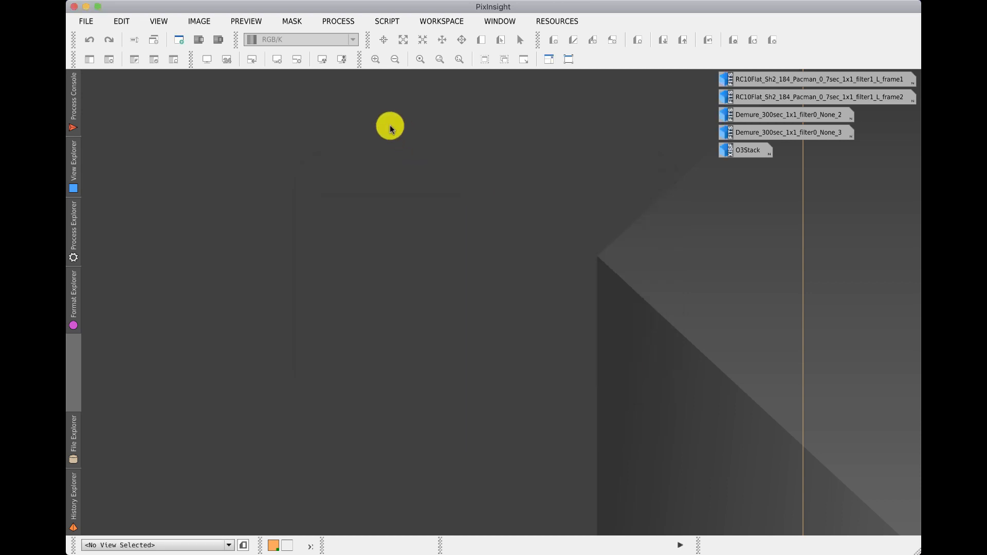
# Step: Open the O3Stack image and zoom in to 2:1 to inspect its background noise
pyautogui.click(746, 152)
pyautogui.doubleClick(746, 152)
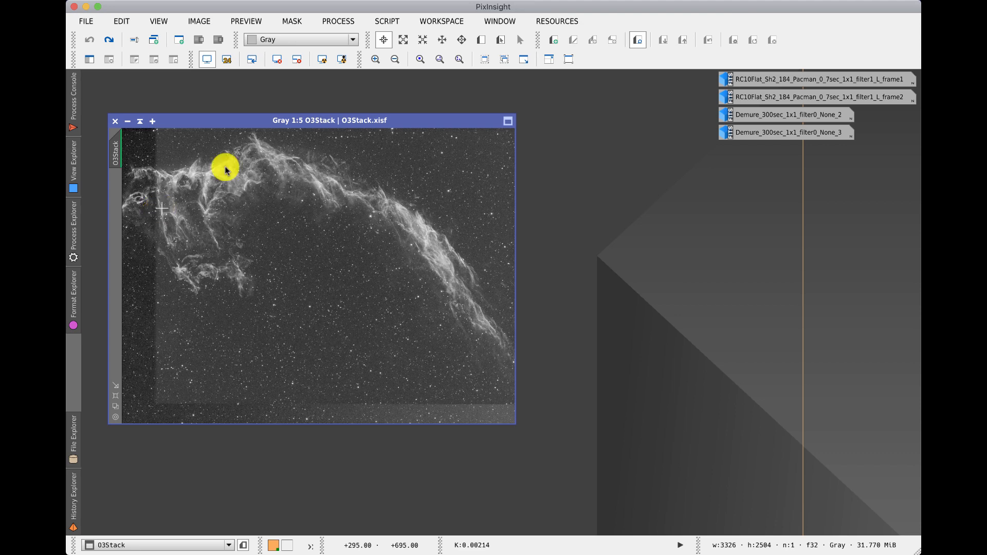
pyautogui.click(460, 59)
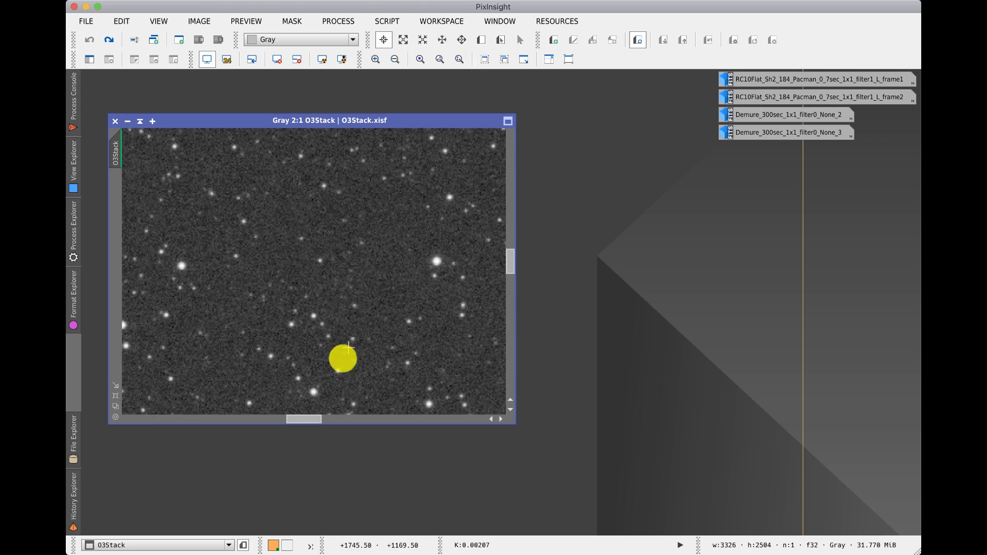
pyautogui.moveTo(295, 418); pyautogui.dragTo(262, 420)
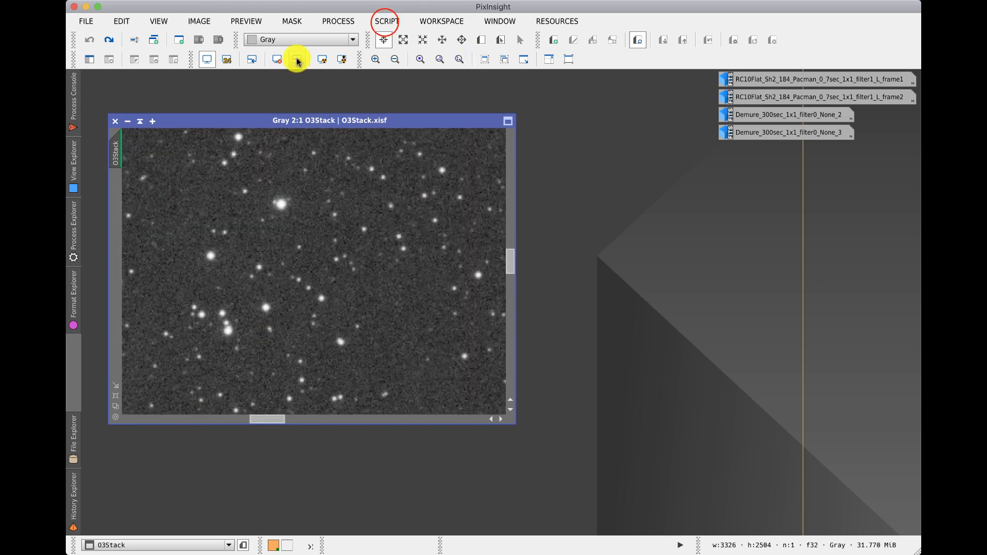
pyautogui.click(386, 23)
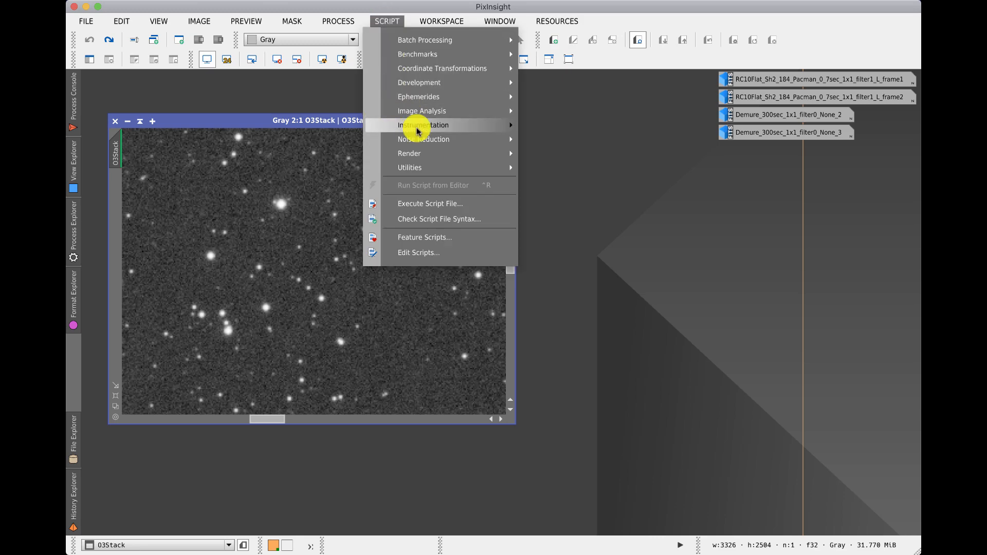
pyautogui.click(574, 139)
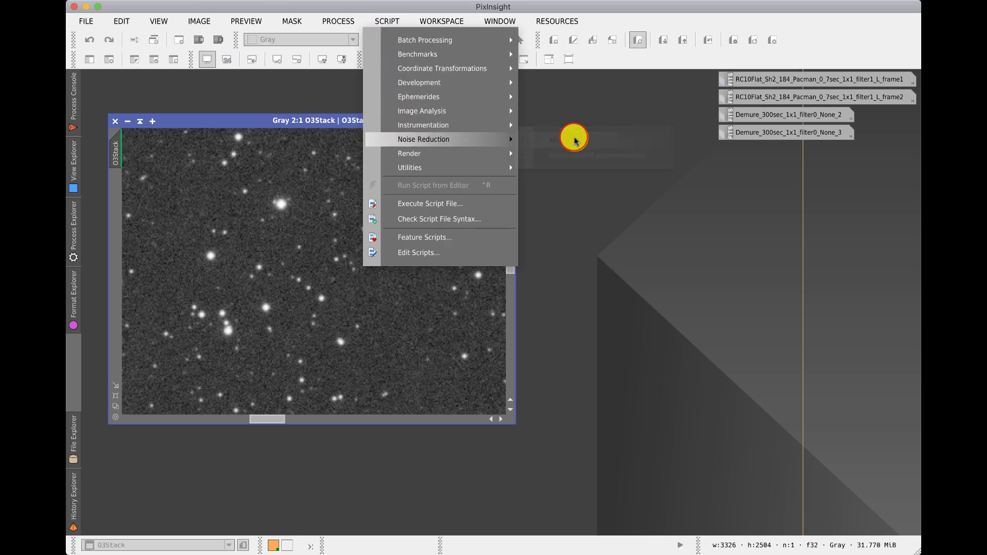
pyautogui.moveTo(447, 118); pyautogui.dragTo(682, 181)
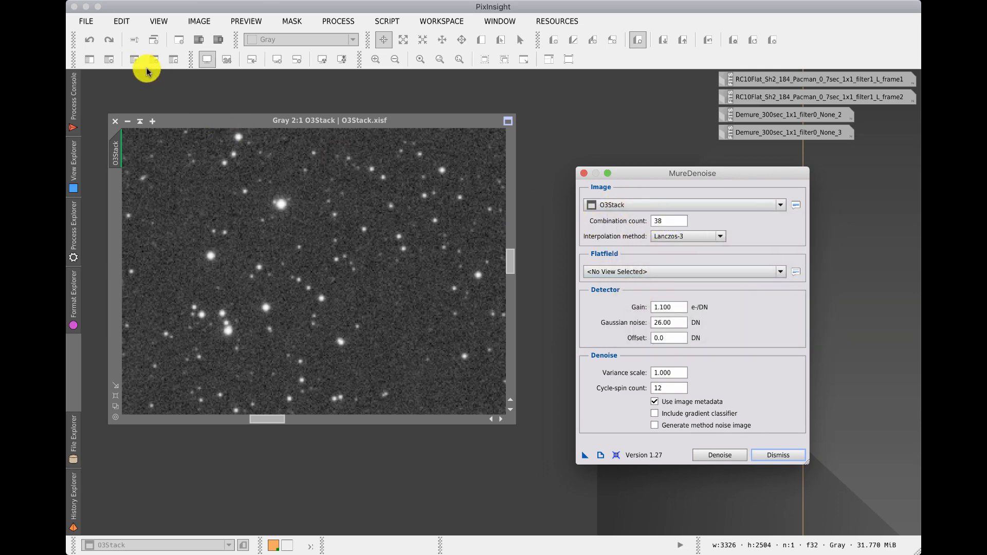
pyautogui.click(584, 173)
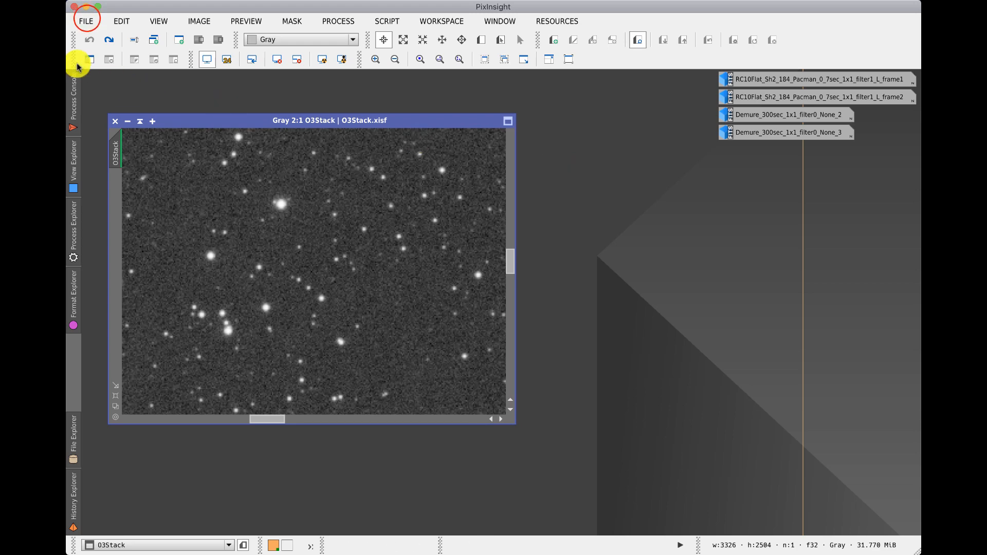
# Step: Open the FITS header of O3Stack and review its keywords, then close it
pyautogui.click(85, 21)
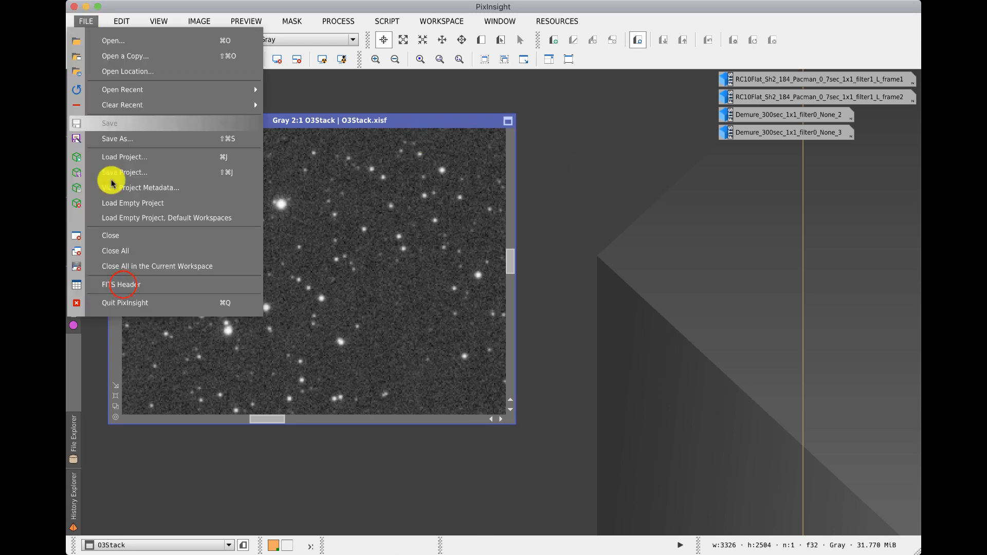
pyautogui.click(122, 283)
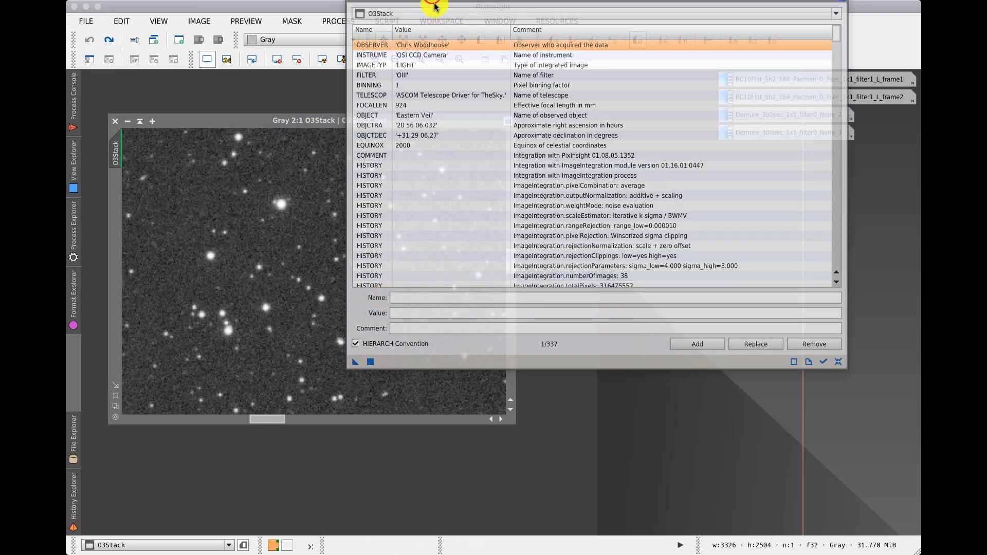
pyautogui.moveTo(434, 9); pyautogui.dragTo(420, 92)
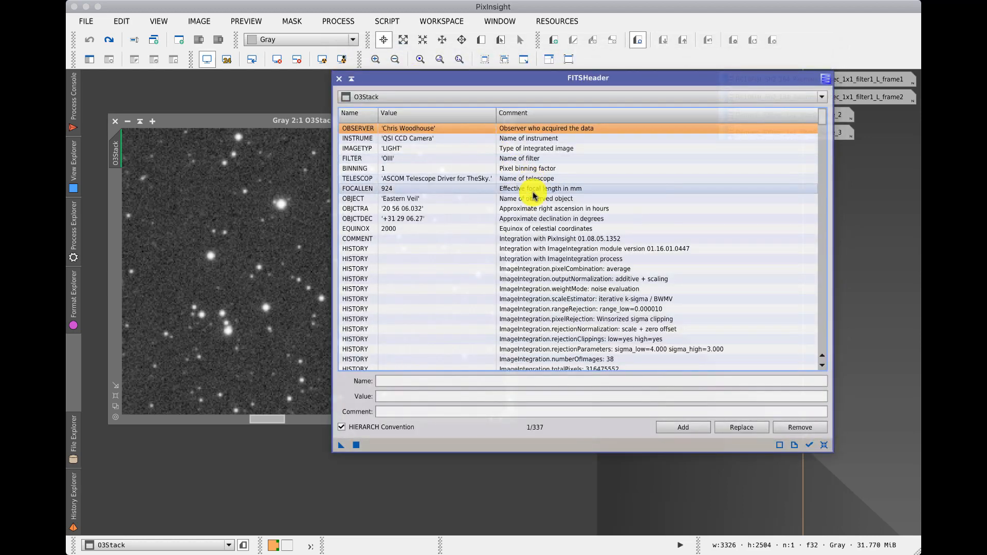
pyautogui.scroll(-1, 529, 205)
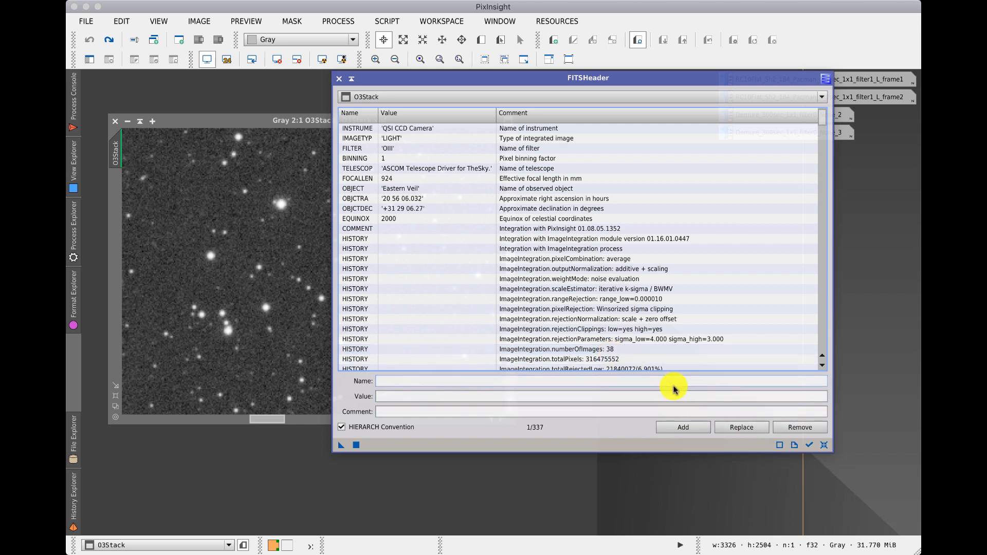
pyautogui.click(339, 78)
# Step: Open the MureDenoise script for the O3Stack image and move its dialog aside
pyautogui.click(386, 22)
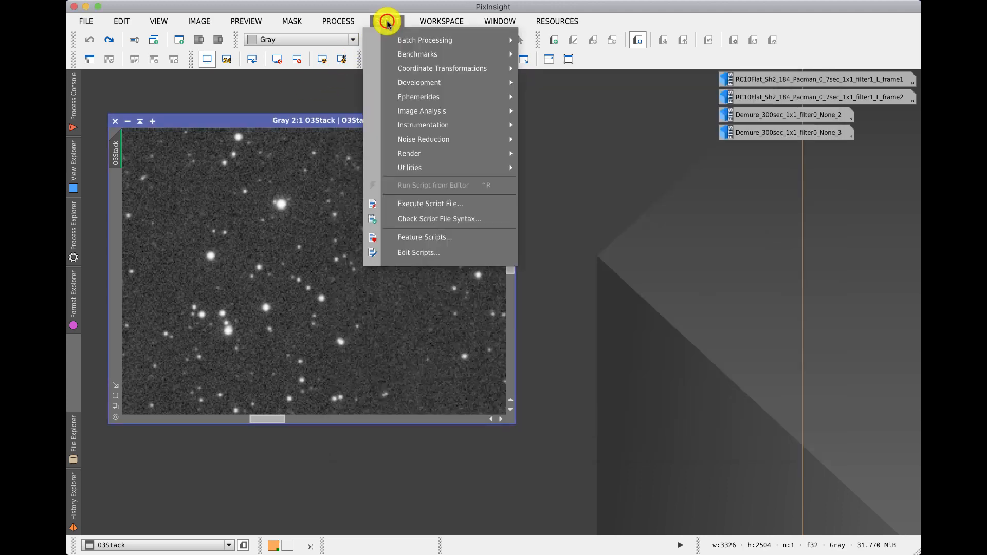
pyautogui.moveTo(416, 140)
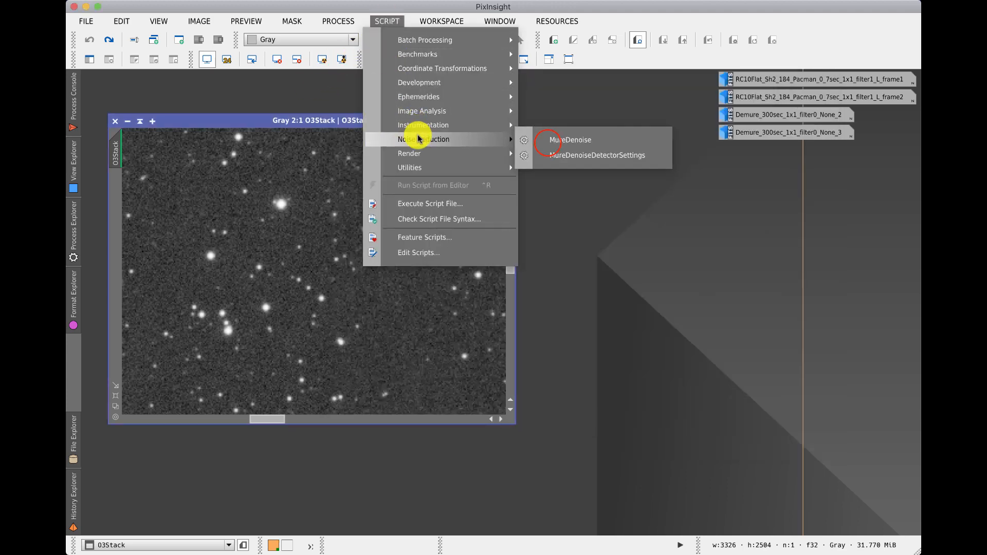
pyautogui.click(536, 146)
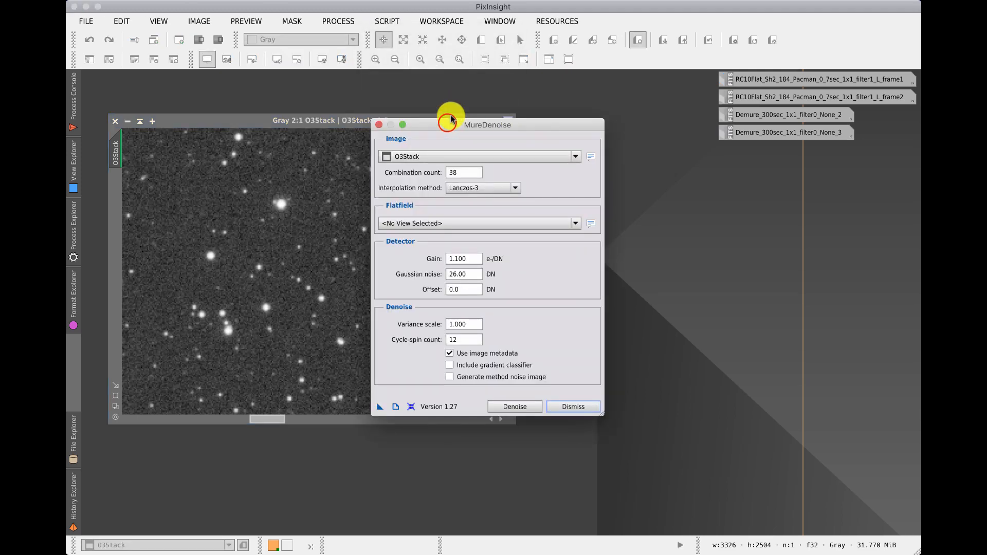
pyautogui.moveTo(447, 121); pyautogui.dragTo(687, 202)
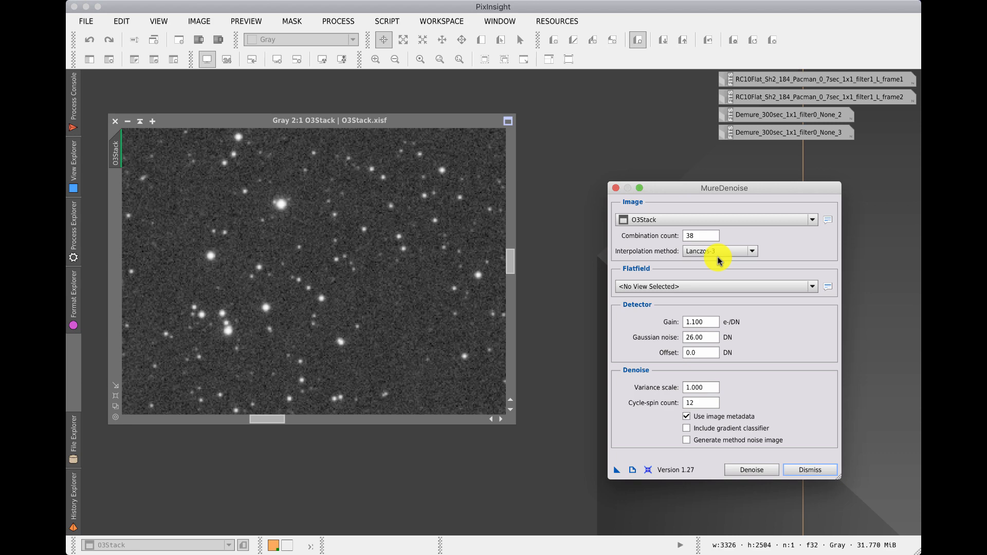
# Step: Set the detector gain to 1.070 e-/DN and the Gaussian noise to 26..33 DN
pyautogui.click(692, 322)
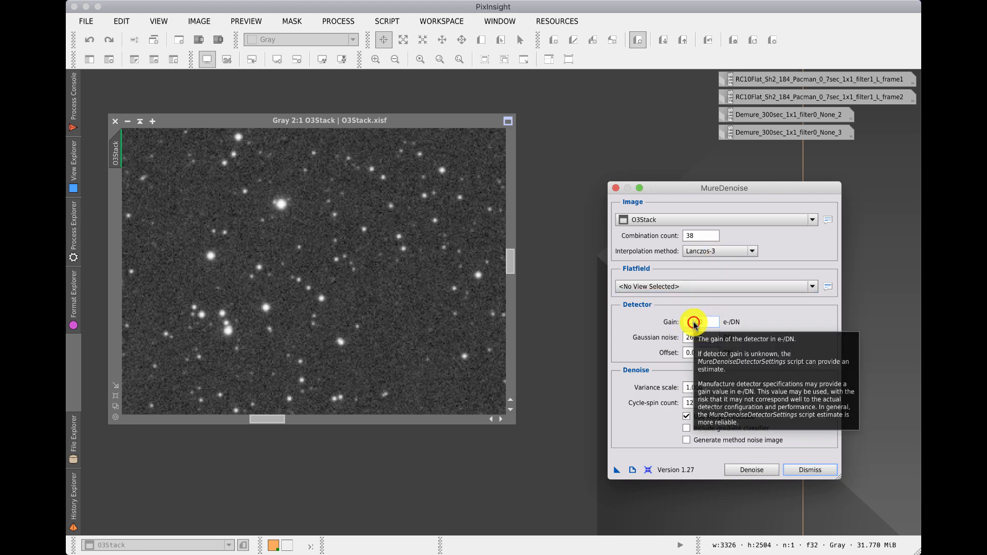
pyautogui.write('1.1')
pyautogui.press('BackSpace')
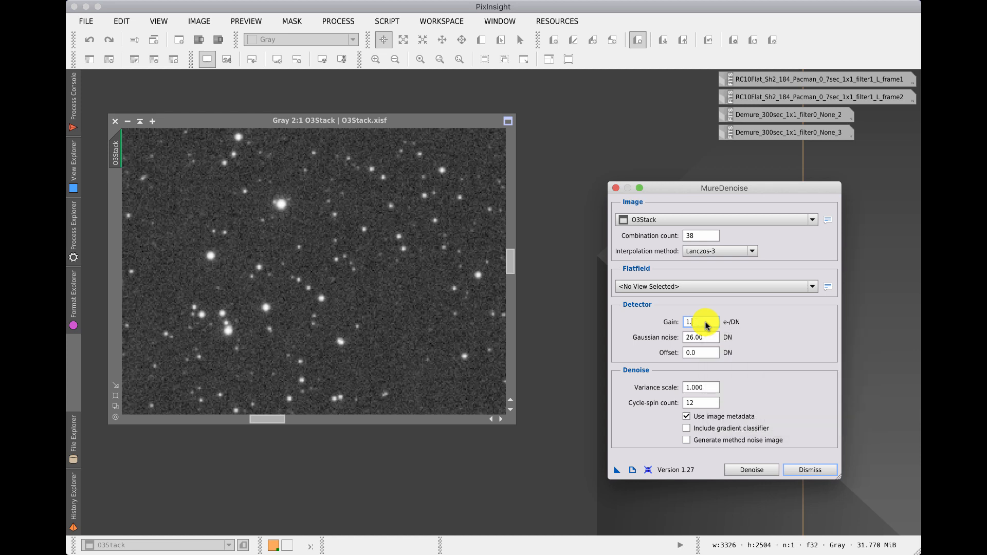
pyautogui.write('070')
pyautogui.press('Tab')
pyautogui.press('BackSpace')
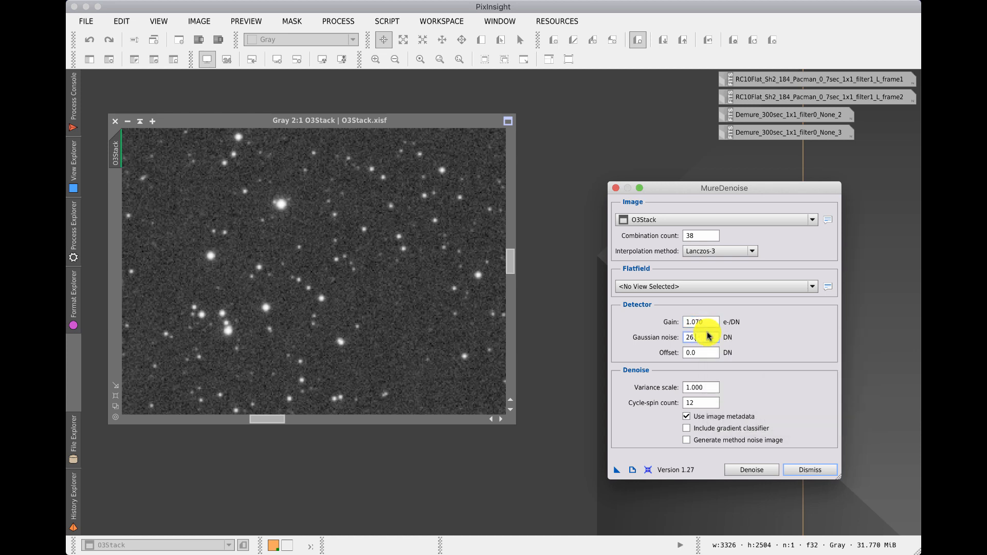
pyautogui.write('.33')
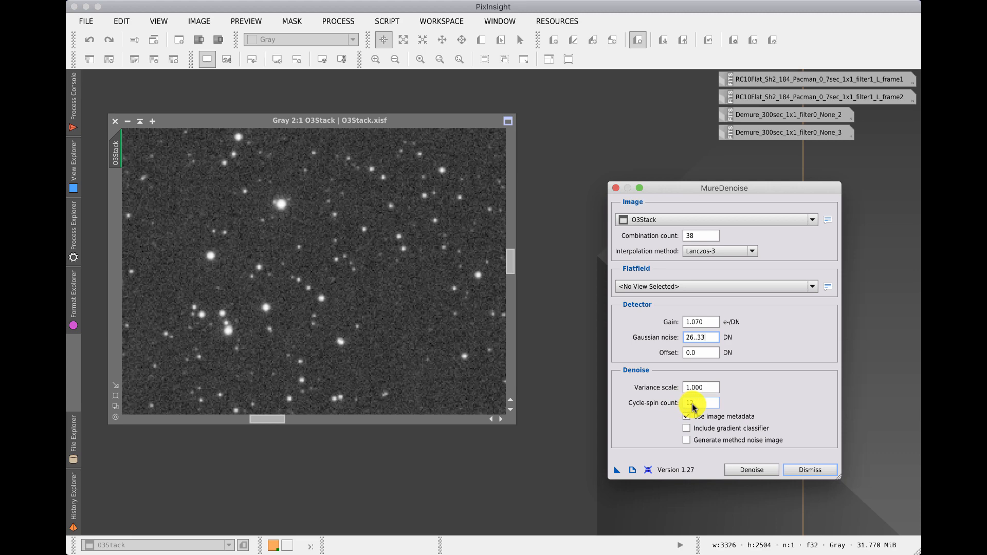
pyautogui.moveTo(689, 405)
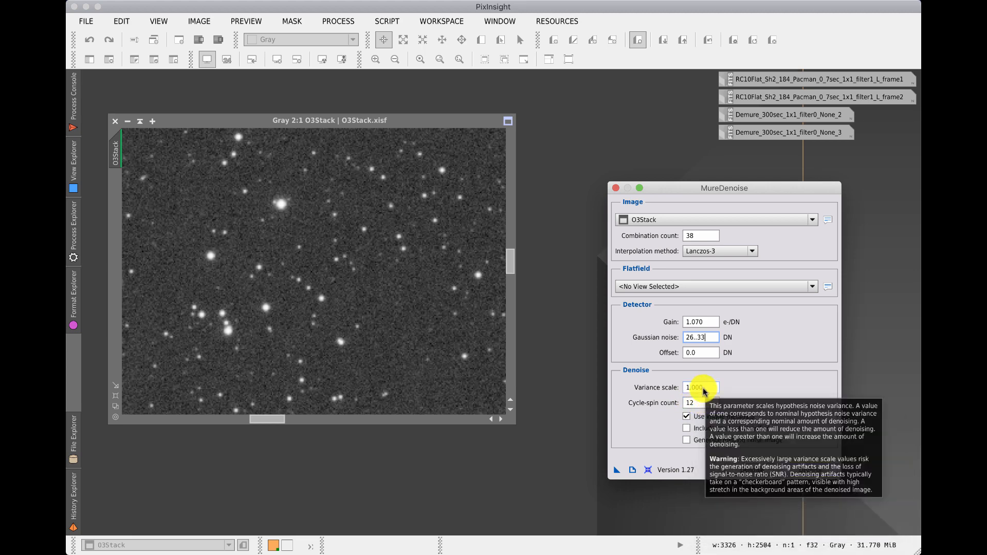
pyautogui.moveTo(698, 434)
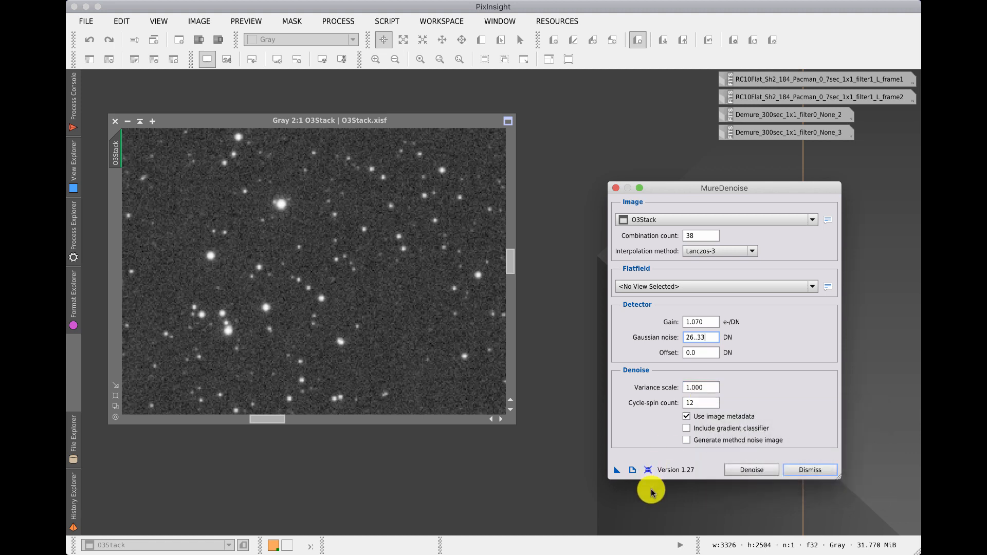
# Step: Run MureDenoise on O3Stack and close the script dialog
pyautogui.click(744, 471)
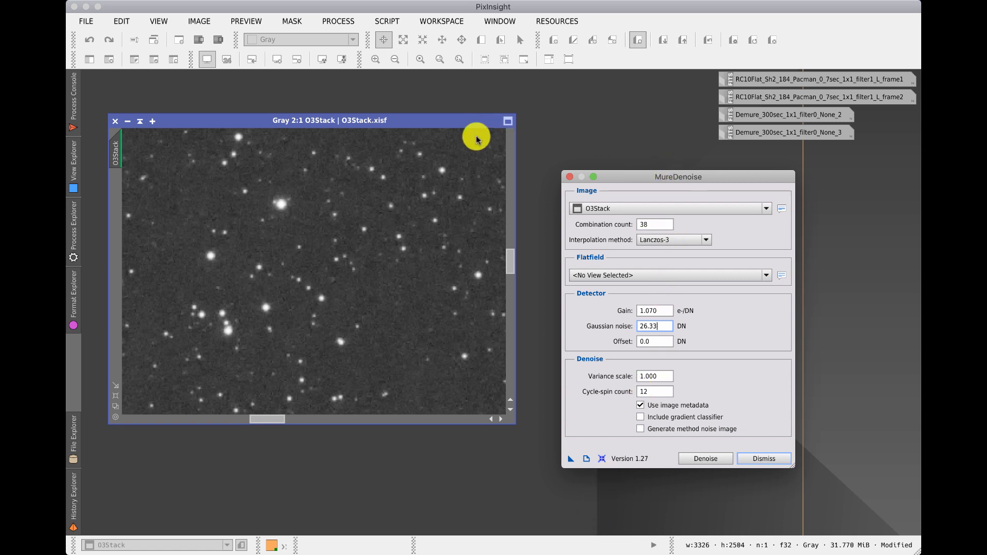
pyautogui.click(773, 456)
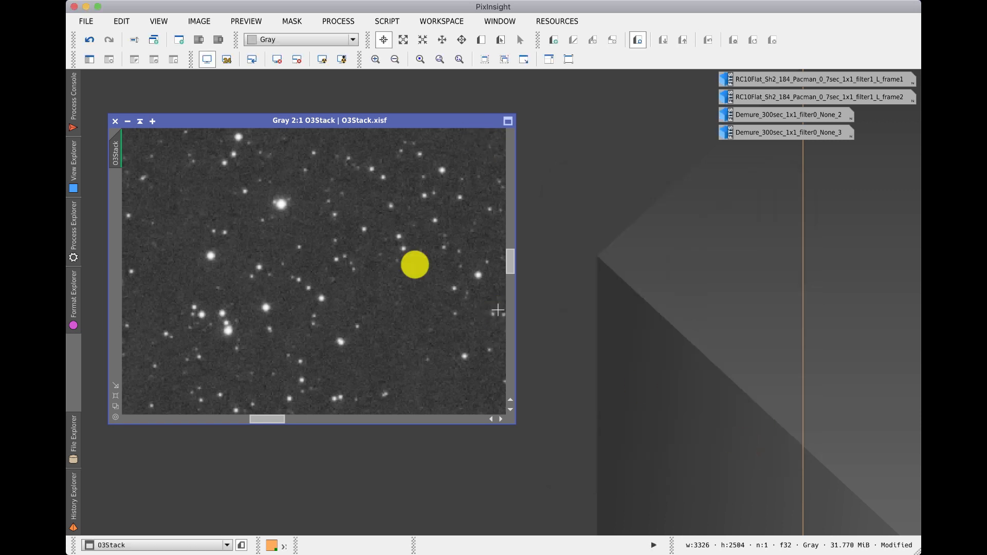
# Step: Toggle undo and redo of the denoising to compare the original and denoised background
pyautogui.click(90, 45)
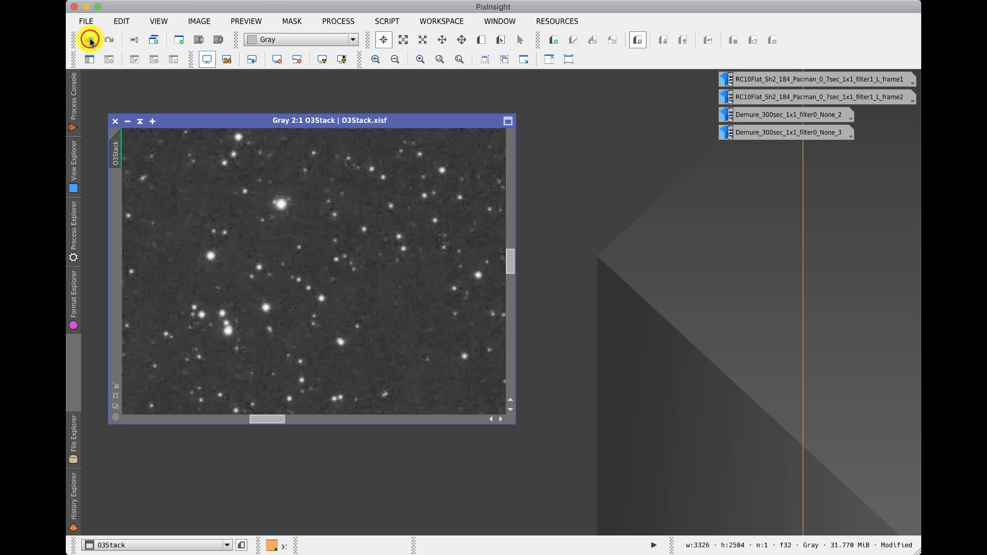
pyautogui.click(90, 39)
pyautogui.click(108, 40)
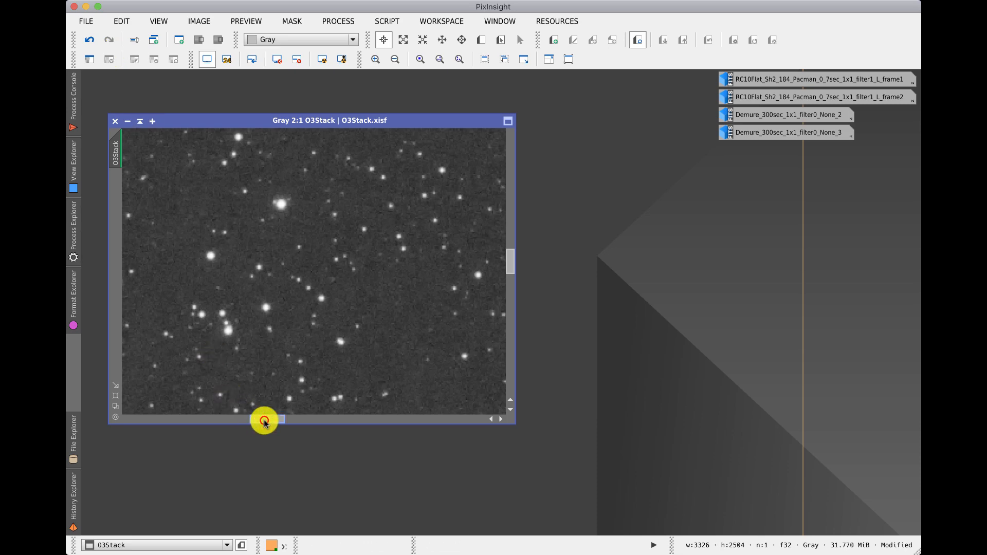
# Step: Compare the original and denoised image in nebula regions by toggling undo and redo
pyautogui.moveTo(263, 419); pyautogui.dragTo(225, 421)
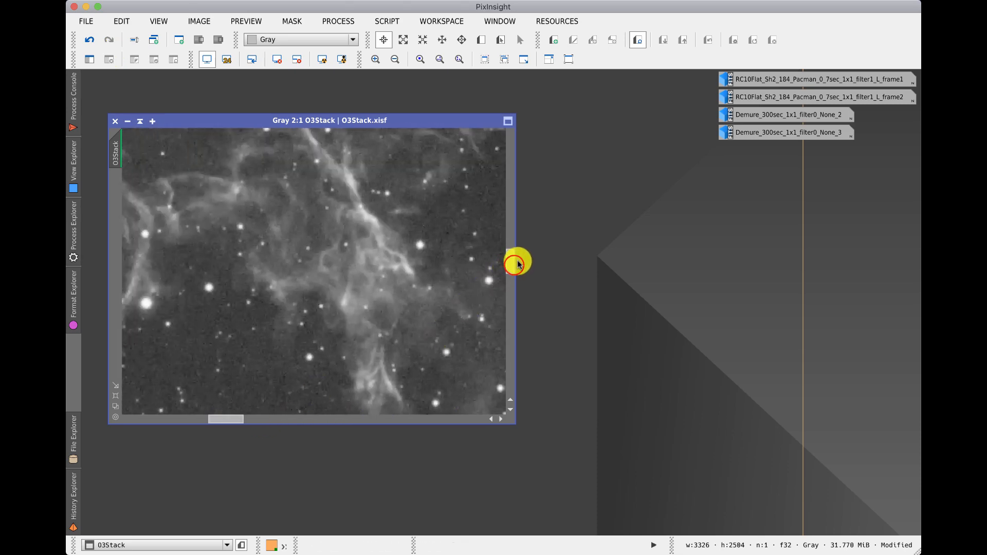
pyautogui.moveTo(514, 266); pyautogui.dragTo(514, 255)
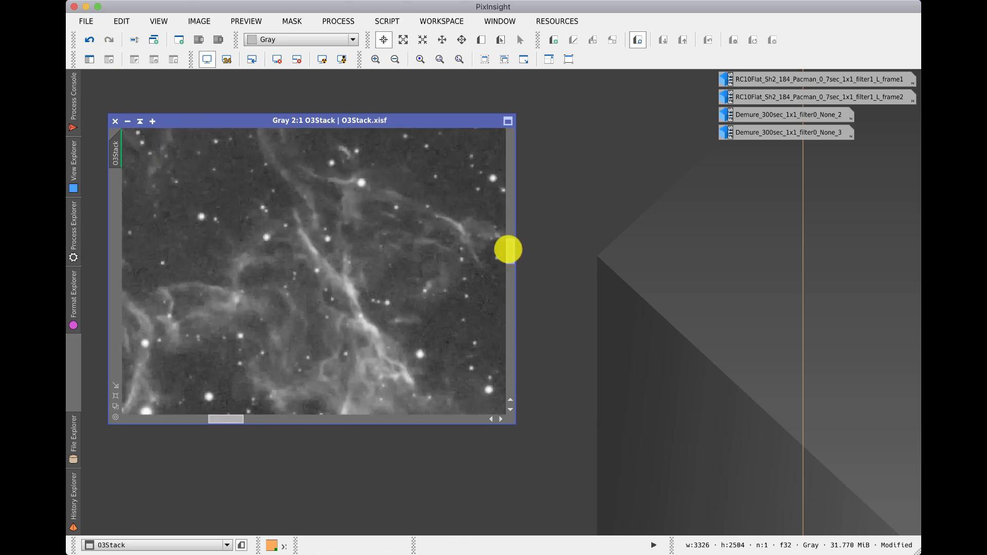
pyautogui.click(91, 39)
pyautogui.click(107, 40)
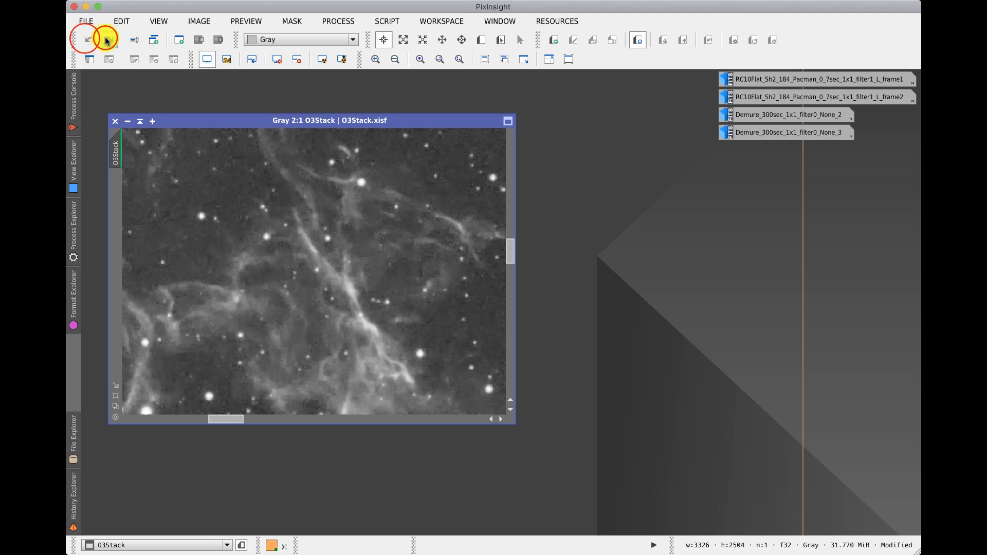
pyautogui.click(88, 40)
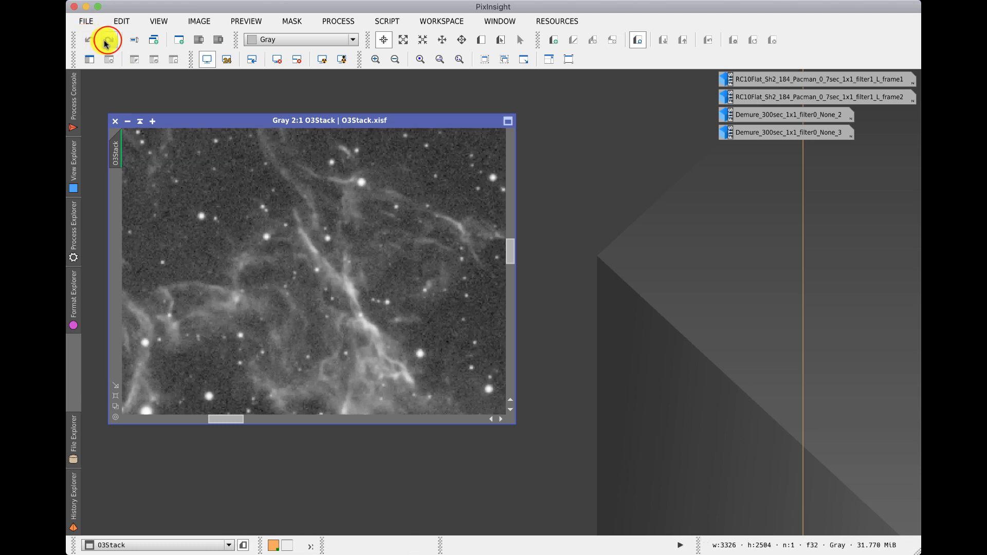
pyautogui.click(108, 41)
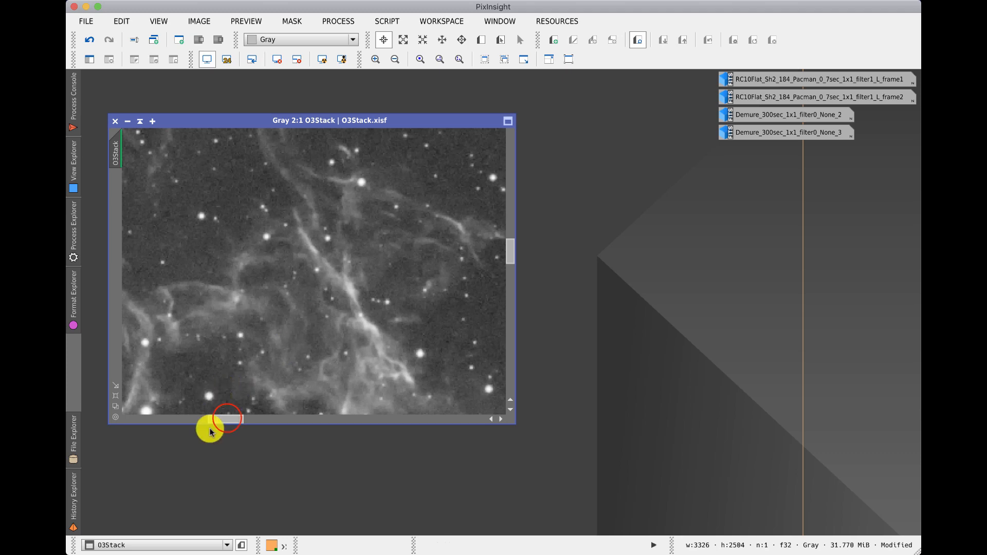
pyautogui.moveTo(224, 424); pyautogui.dragTo(172, 418)
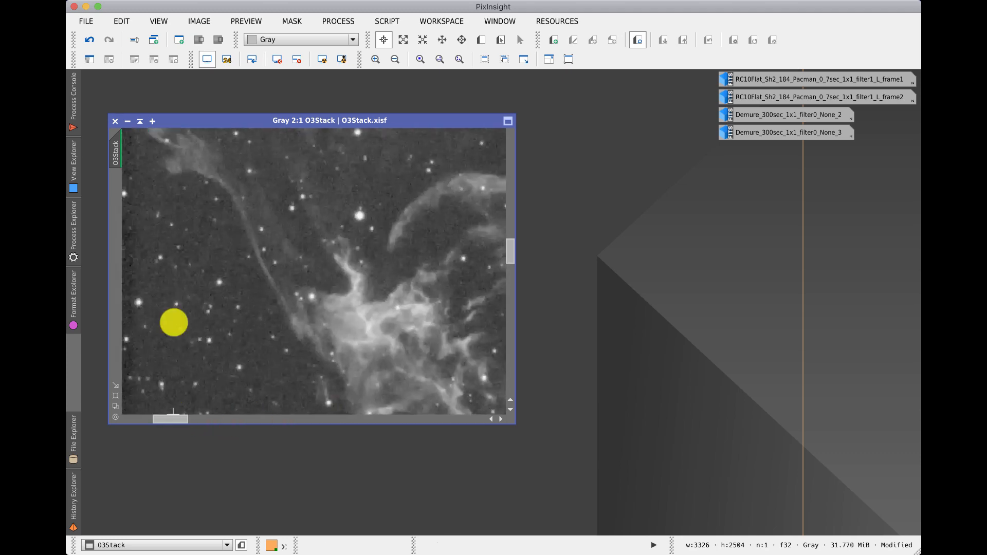
pyautogui.click(88, 40)
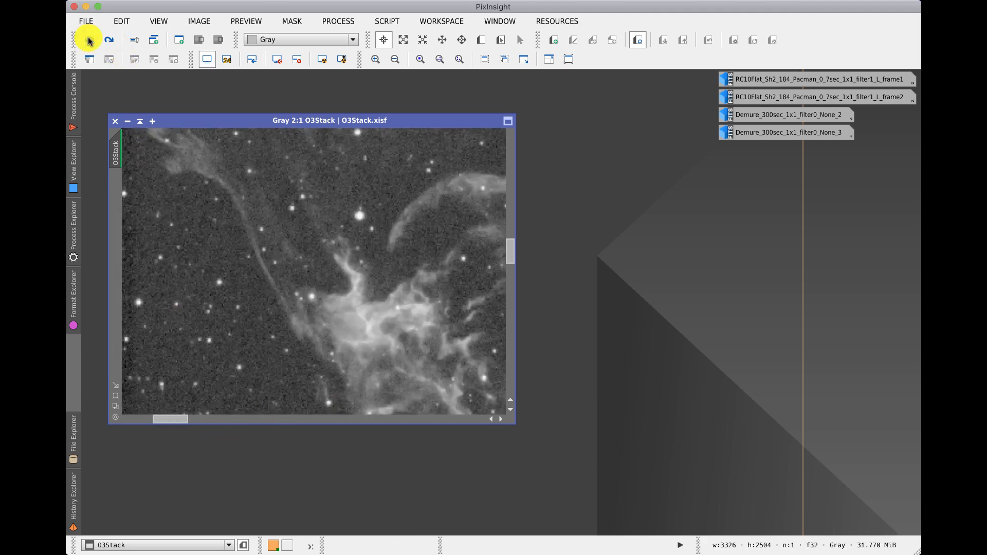
pyautogui.click(106, 40)
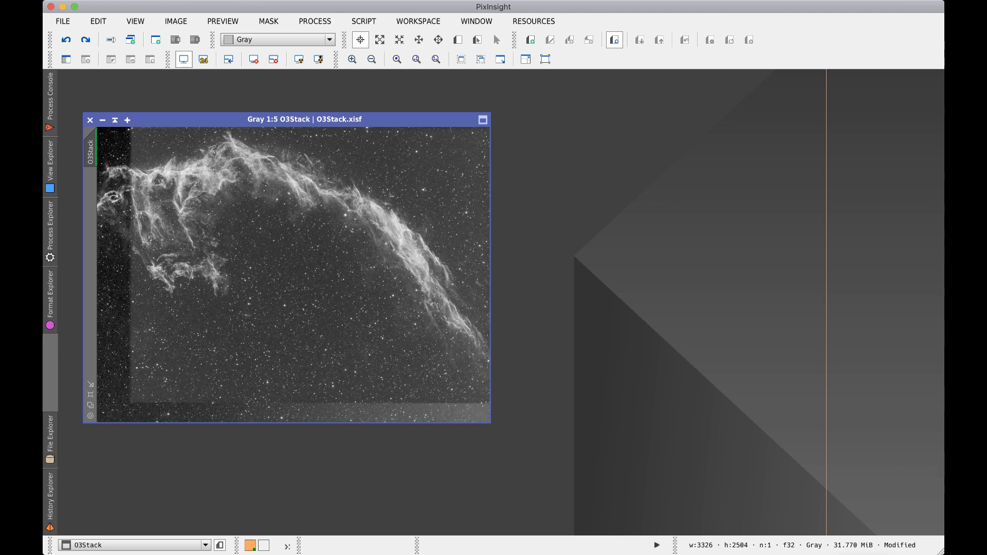
# Step: Switch to Finder and open README.txt in the StarNet_PI_OSX folder inside Downloads
pyautogui.click(874, 552)
pyautogui.click(795, 247)
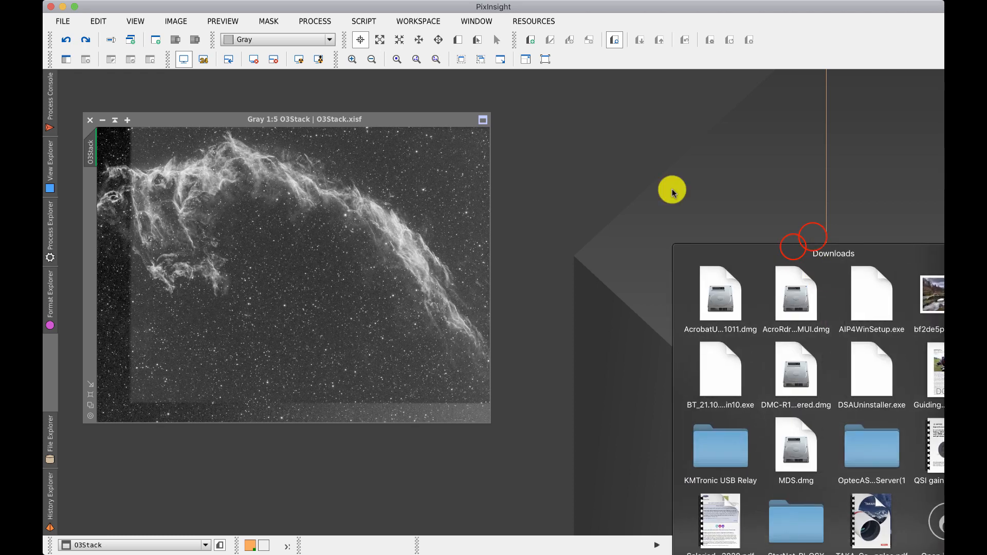
pyautogui.moveTo(811, 248); pyautogui.dragTo(594, 160)
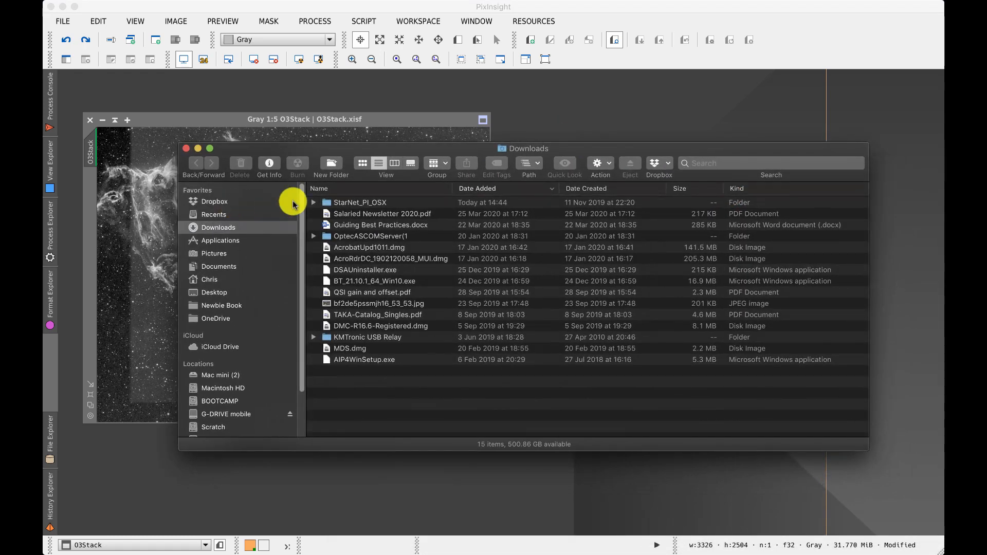
pyautogui.click(325, 204)
pyautogui.doubleClick(325, 205)
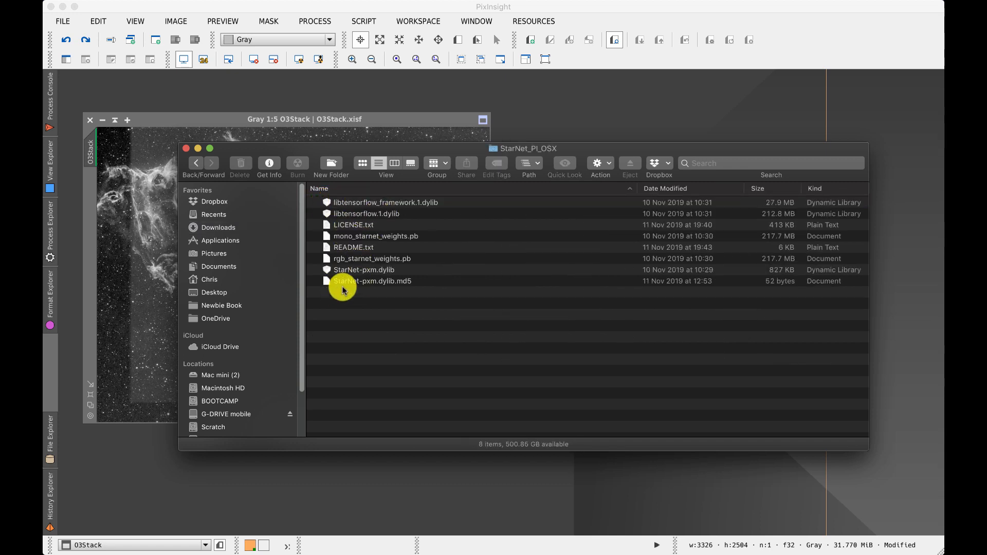
pyautogui.click(343, 247)
pyautogui.doubleClick(343, 248)
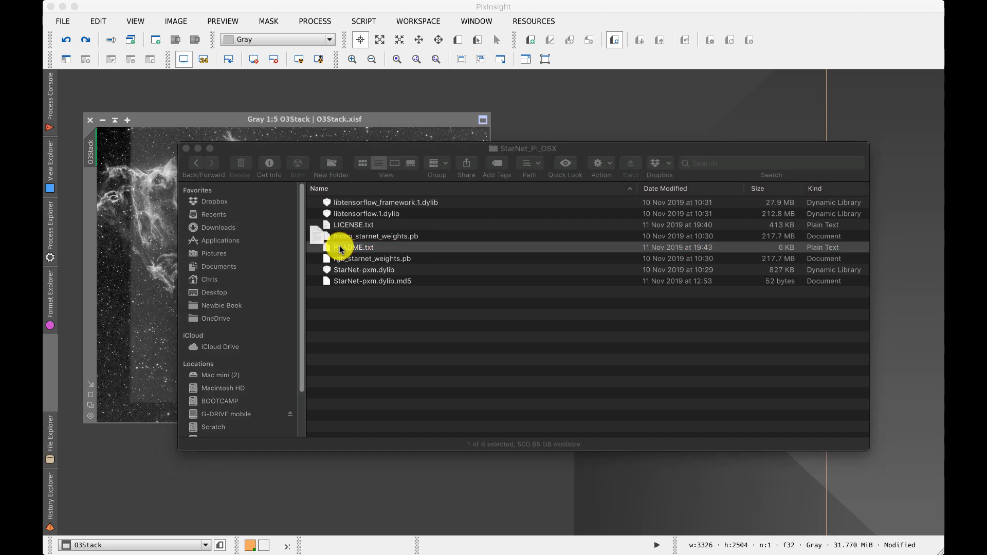
# Step: Read through the StarNet README installation and usage notes, then close it and the Finder window
pyautogui.moveTo(42, 0); pyautogui.dragTo(373, 167)
pyautogui.scroll(-5, 503, 294)
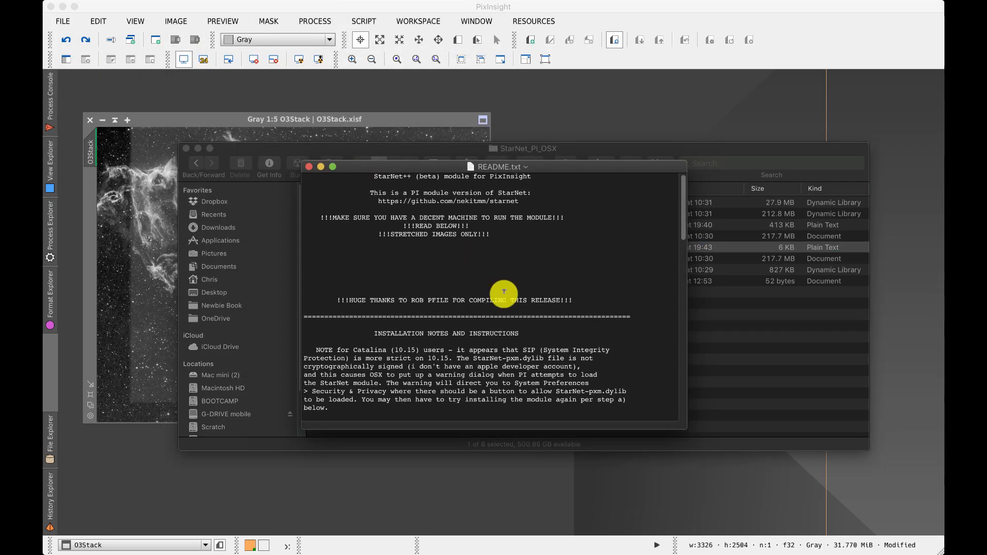
pyautogui.scroll(-10, 503, 294)
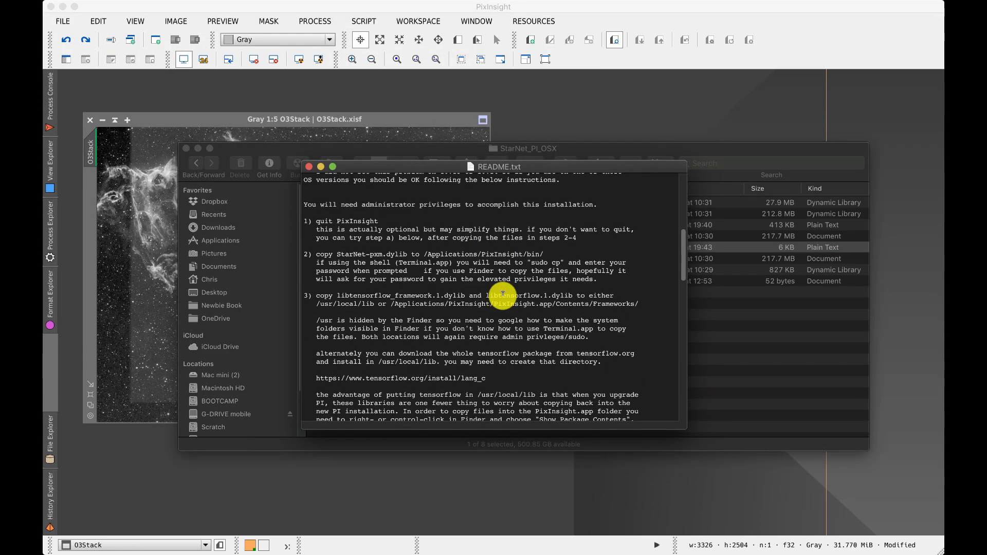
pyautogui.scroll(-8, 502, 294)
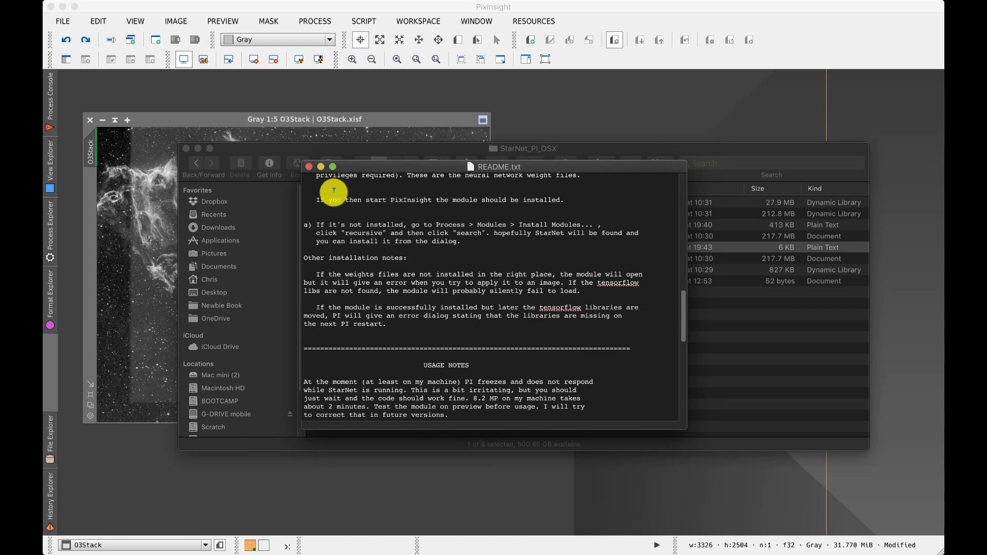
pyautogui.click(309, 168)
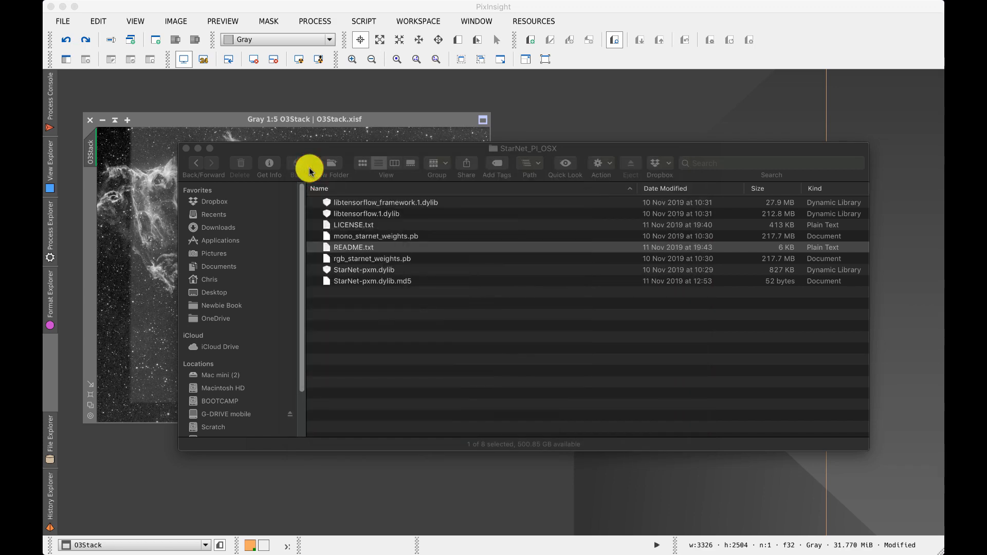
pyautogui.click(186, 151)
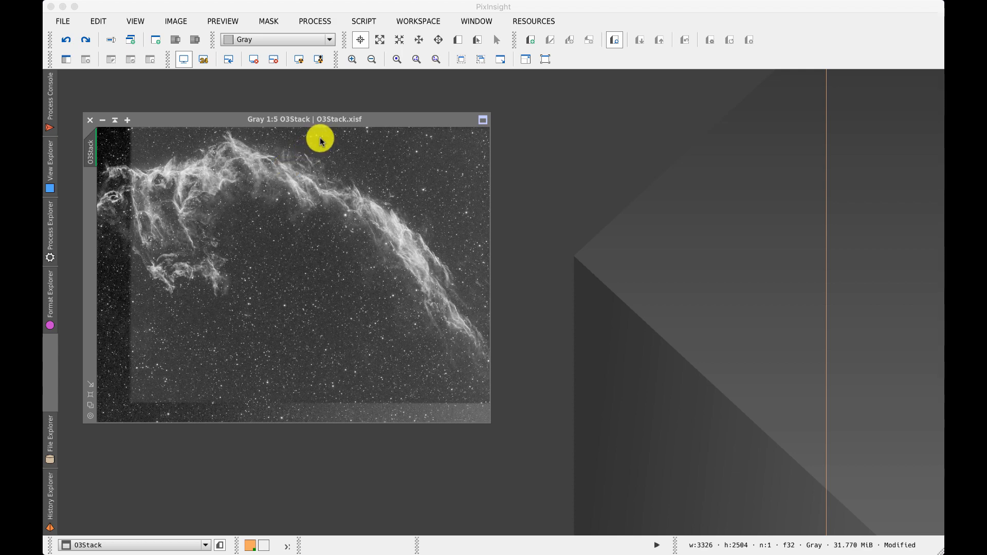
# Step: Open the StarNet++ process and move its window beside the image
pyautogui.click(315, 21)
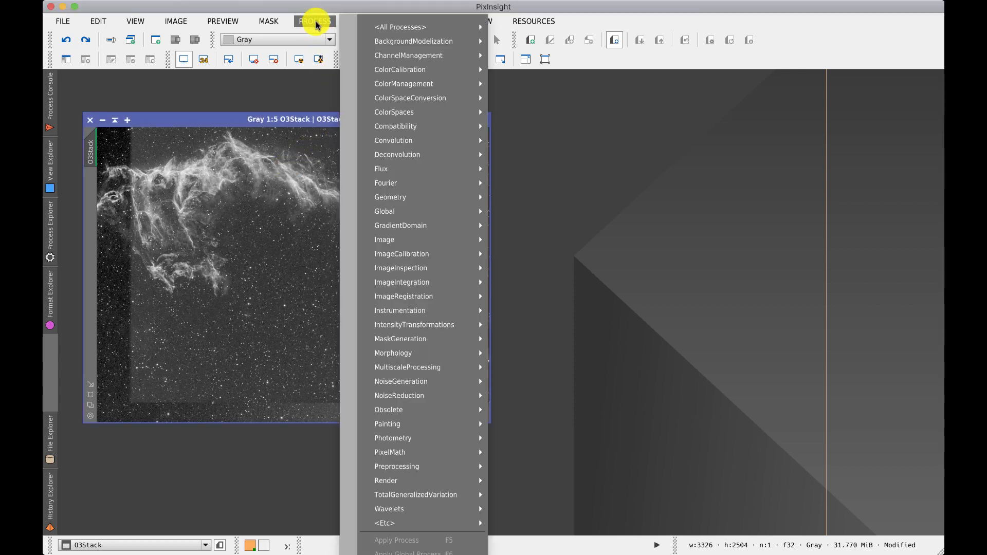
pyautogui.moveTo(409, 523)
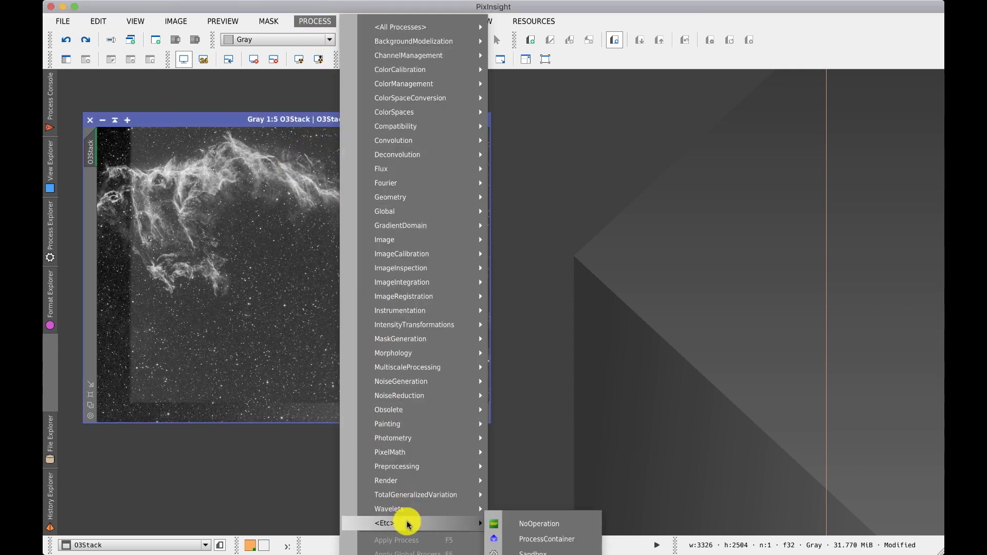
pyautogui.click(539, 554)
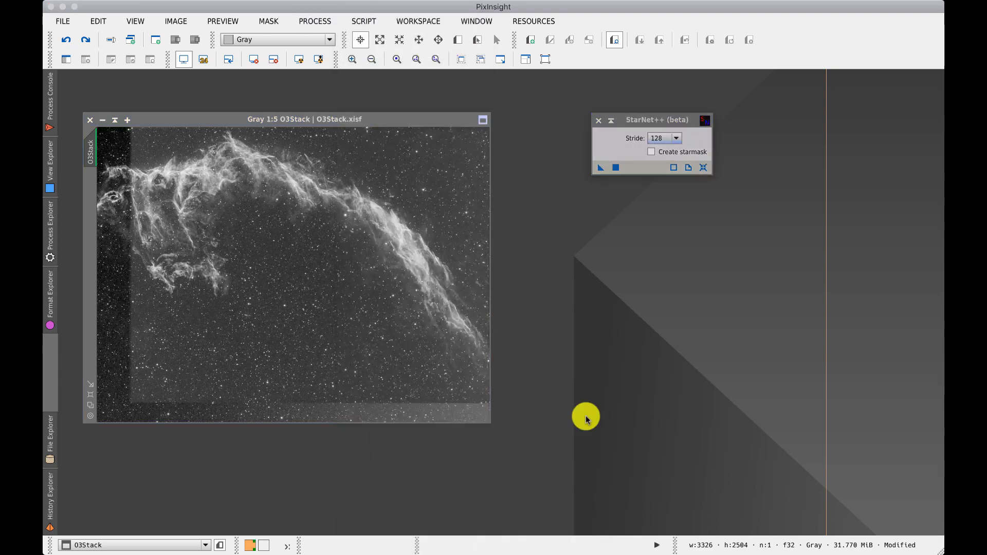
pyautogui.moveTo(636, 122); pyautogui.dragTo(619, 153)
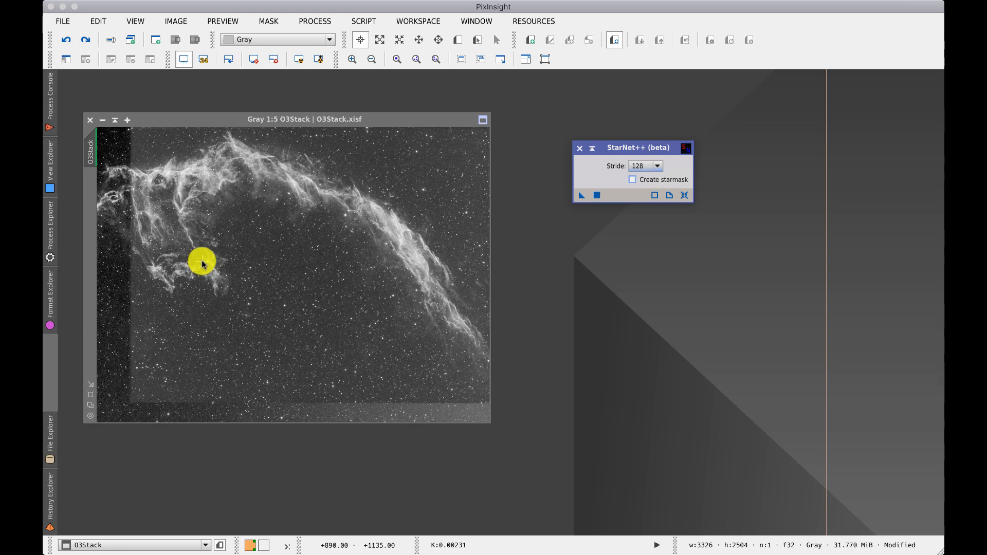
# Step: Open HistogramTransformation, move its window aside and reset its parameters
pyautogui.click(328, 21)
pyautogui.click(327, 19)
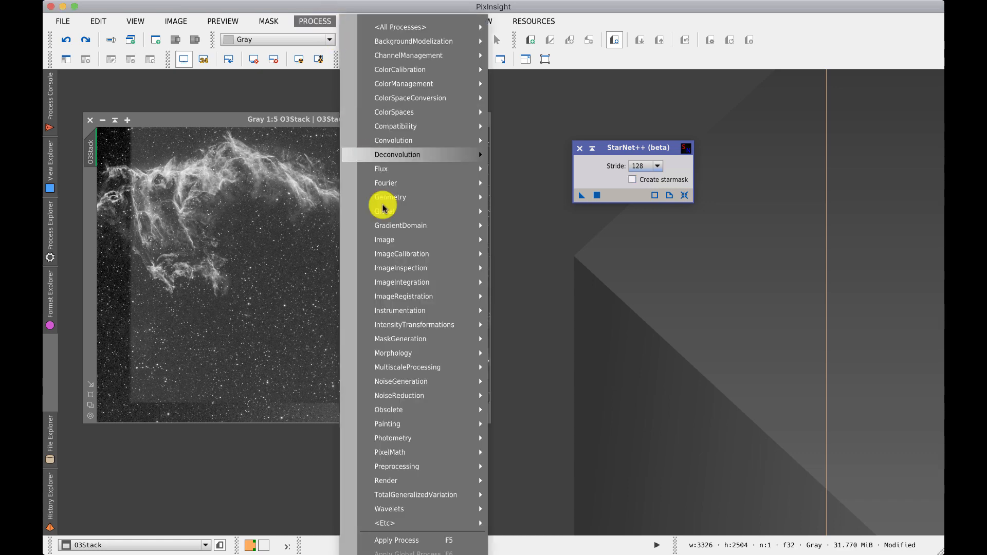
pyautogui.moveTo(428, 329)
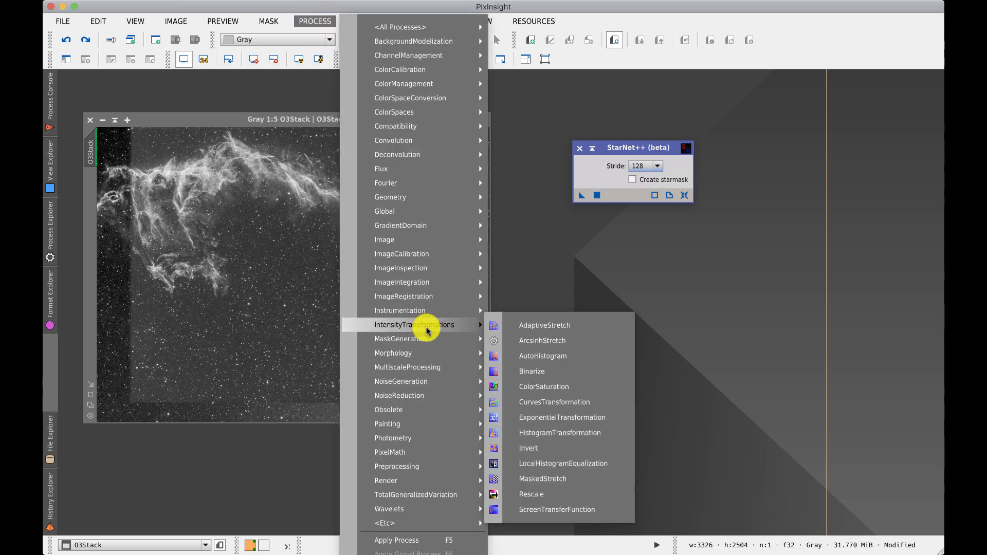
pyautogui.click(571, 431)
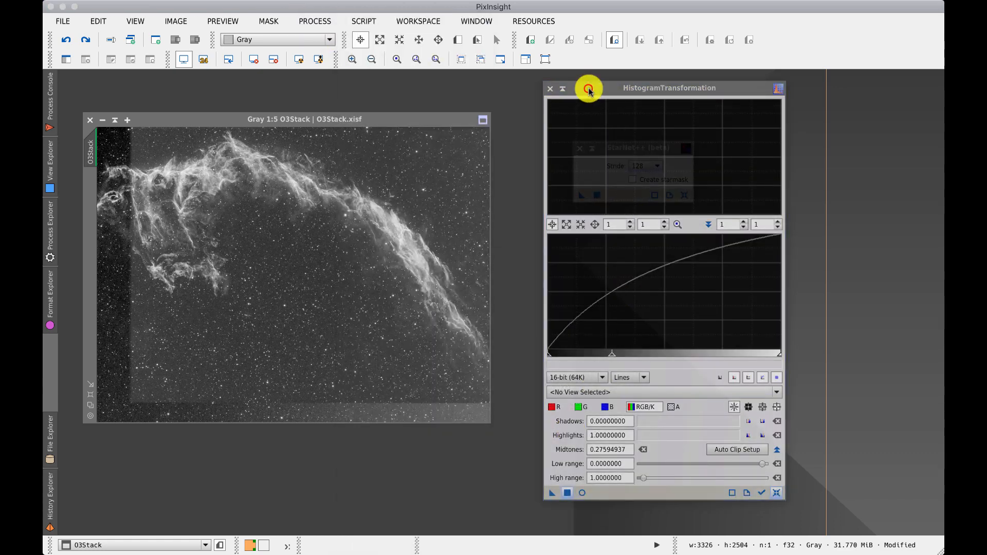
pyautogui.moveTo(588, 89); pyautogui.dragTo(568, 89)
pyautogui.click(755, 493)
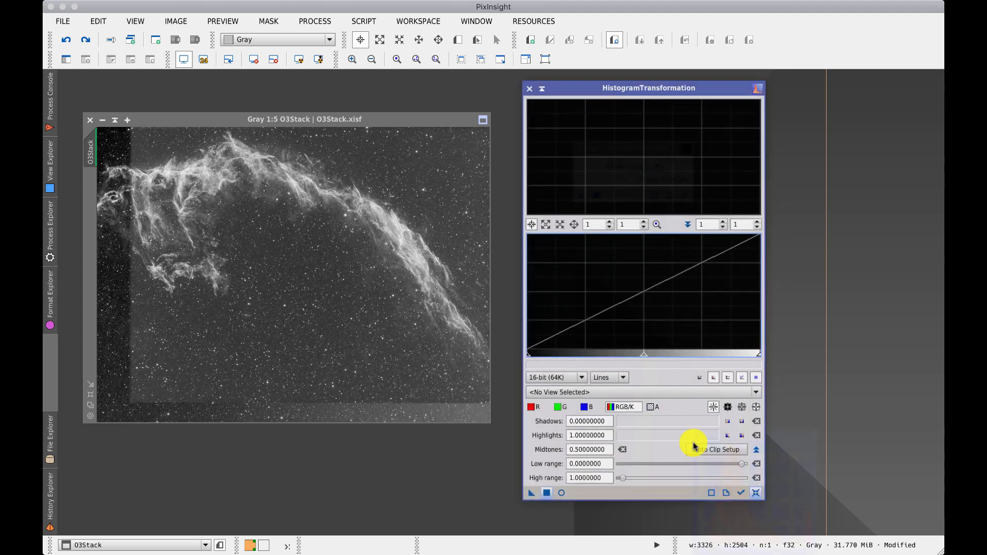
# Step: Reset the screen stretch, set midtones to 0.08860759, apply the histogram stretch to O3Stack, and shade the window
pyautogui.click(255, 59)
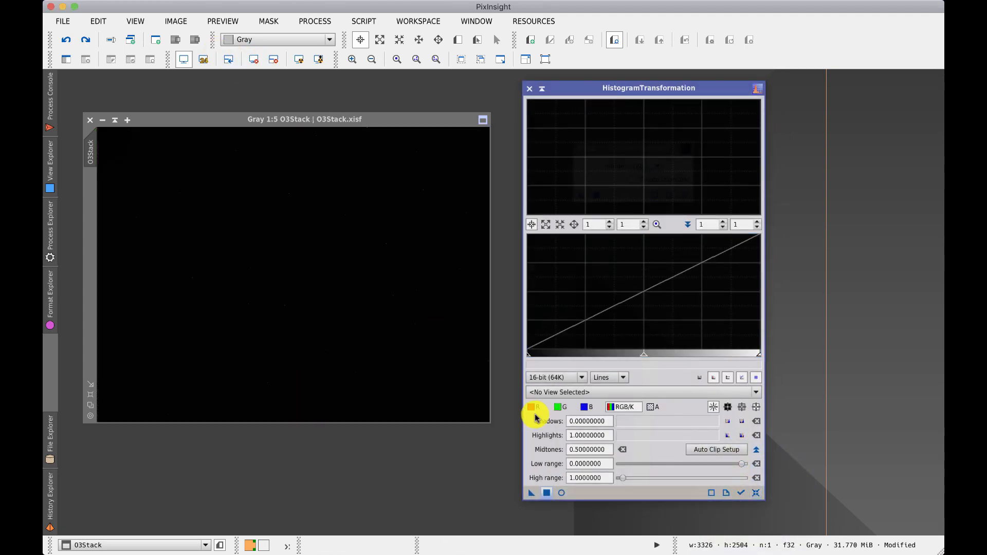
pyautogui.click(643, 353)
pyautogui.moveTo(641, 353); pyautogui.dragTo(545, 351)
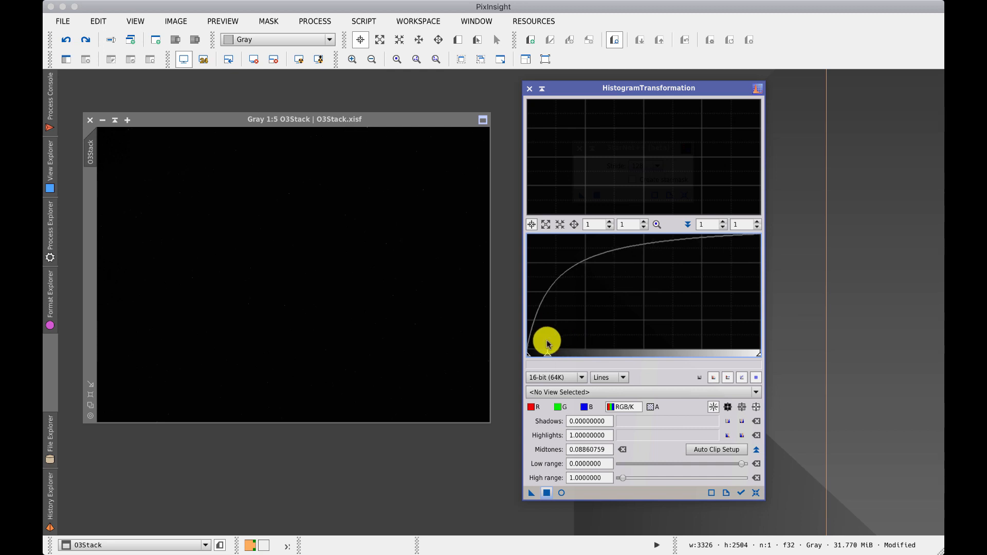
pyautogui.click(546, 493)
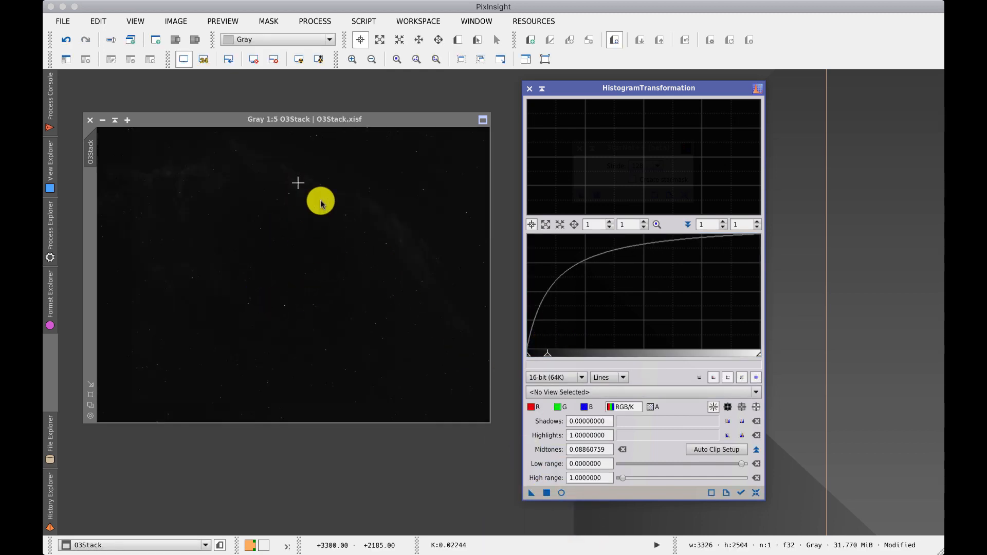
pyautogui.click(546, 492)
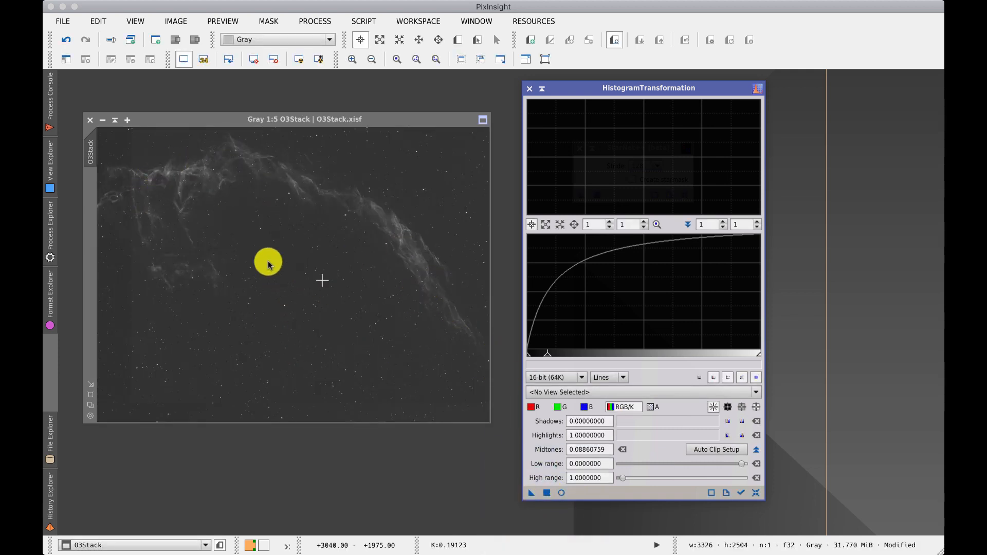
pyautogui.click(543, 90)
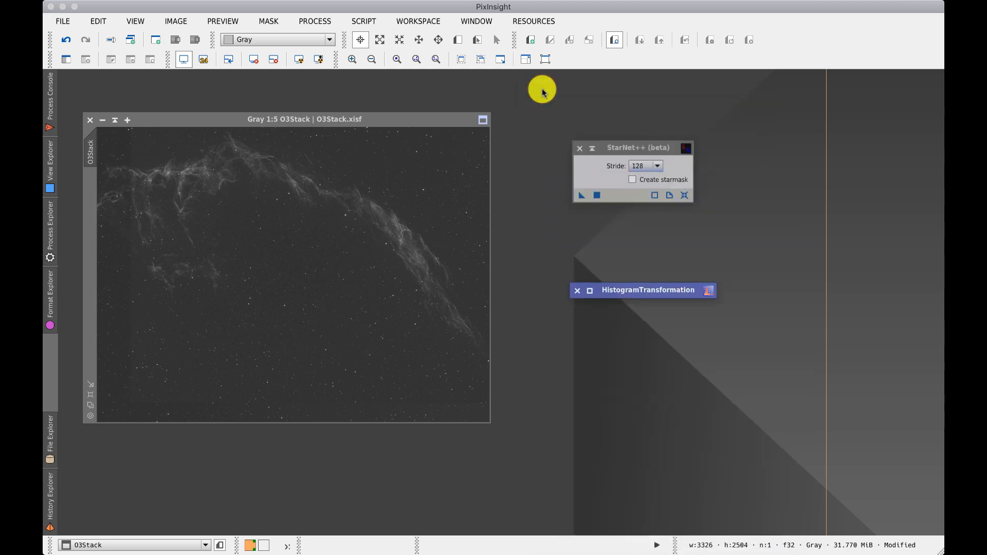
pyautogui.moveTo(582, 196)
pyautogui.mouseDown()
pyautogui.moveTo(393, 211)
pyautogui.moveTo(577, 196)
pyautogui.mouseUp()
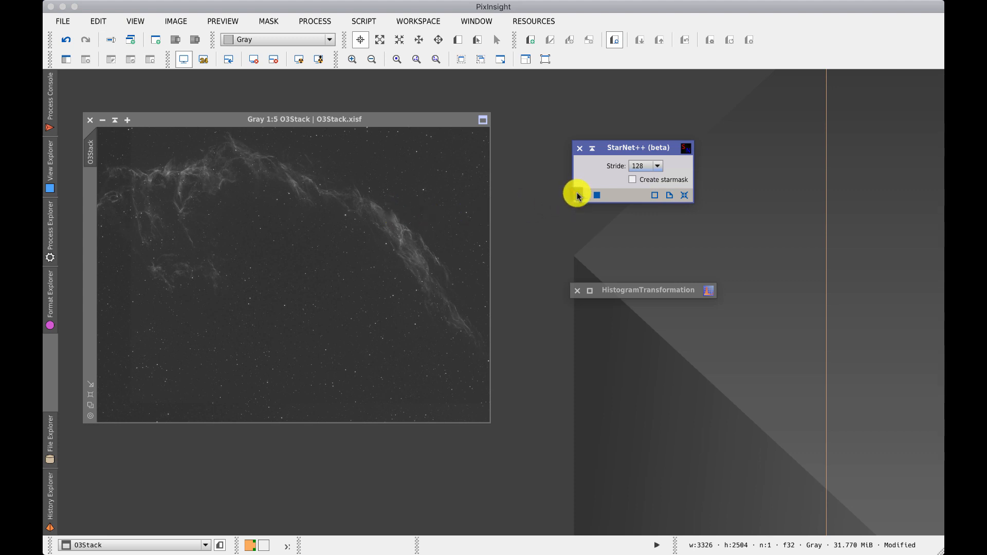
pyautogui.click(644, 167)
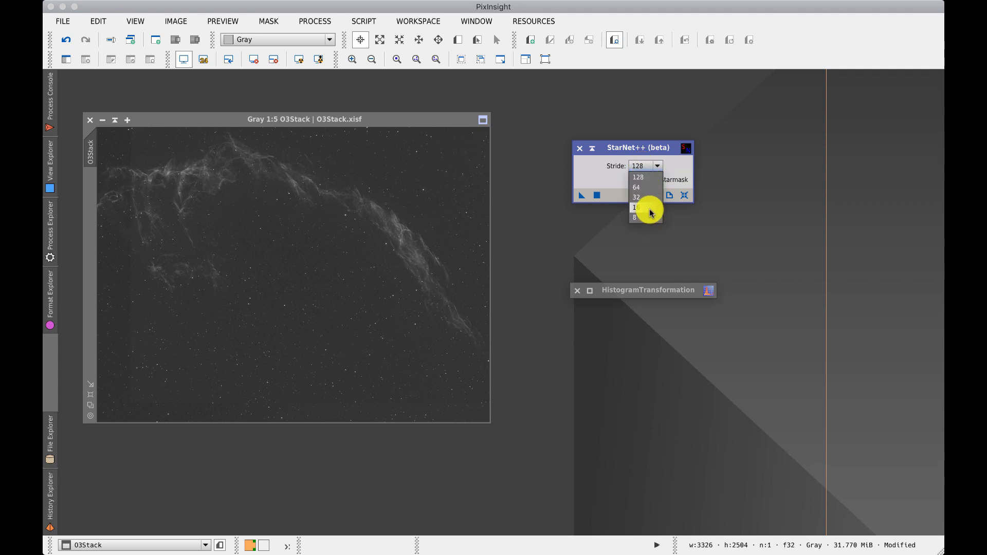
pyautogui.click(546, 123)
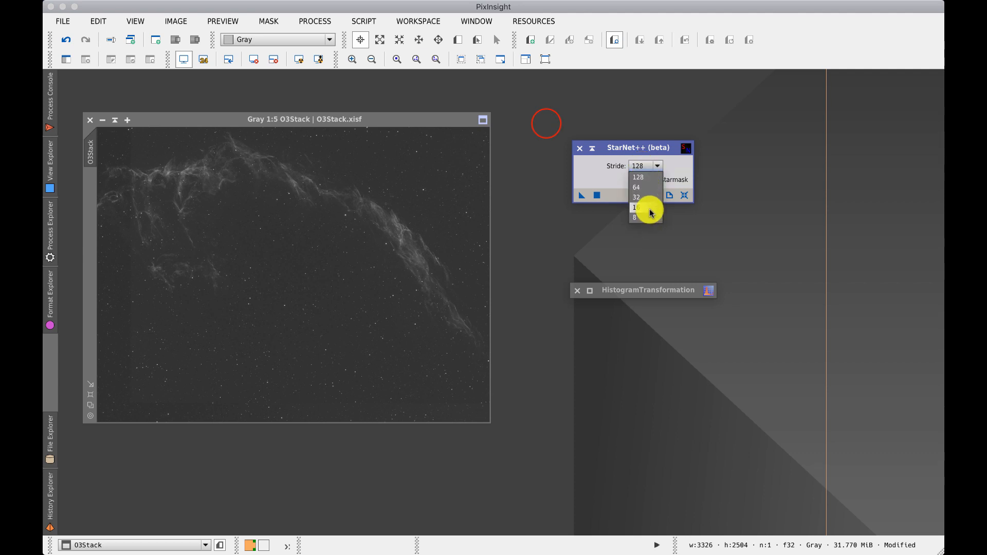
pyautogui.click(545, 122)
pyautogui.moveTo(90, 140)
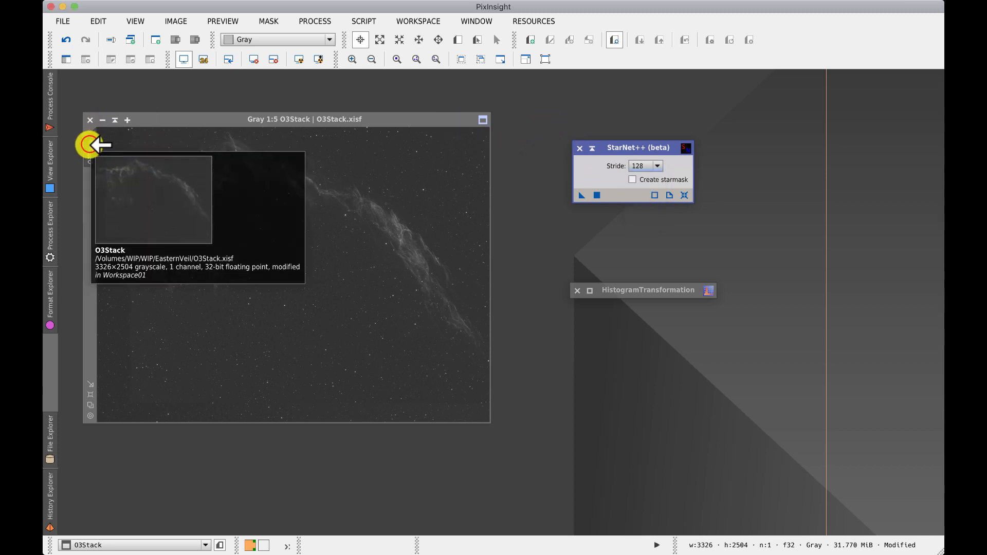
pyautogui.moveTo(88, 145); pyautogui.dragTo(138, 94)
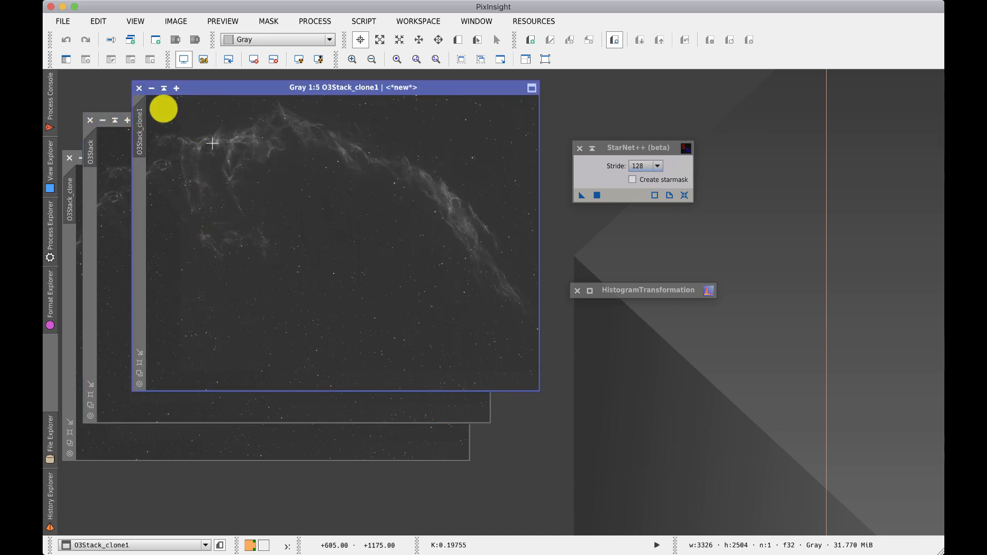
pyautogui.click(139, 88)
pyautogui.click(77, 154)
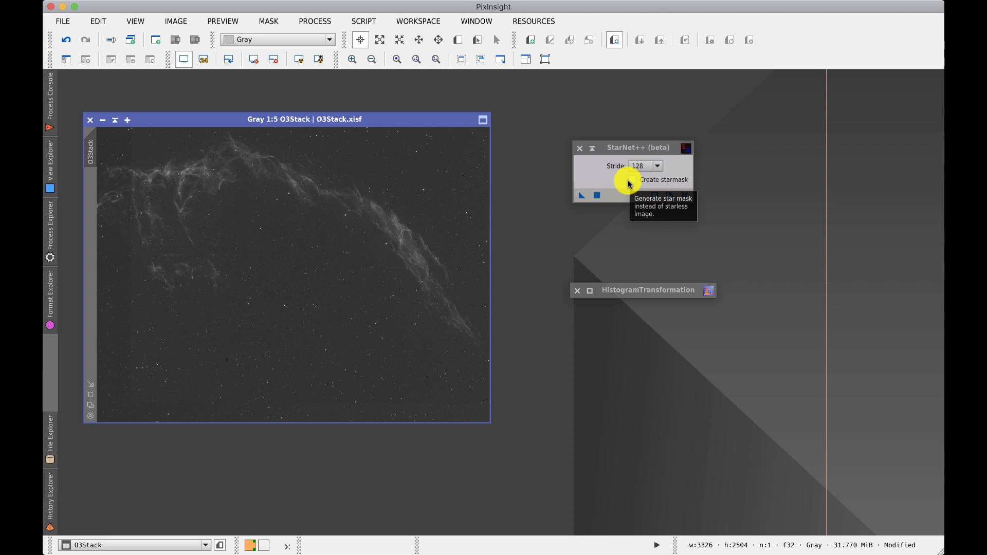
# Step: Duplicate the stretched O3Stack image as a backup clone
pyautogui.click(87, 153)
pyautogui.moveTo(87, 153); pyautogui.dragTo(76, 172)
# Step: Apply StarNet++ with stride 128 and Create starmask unchecked to the O3Stack image
pyautogui.click(658, 179)
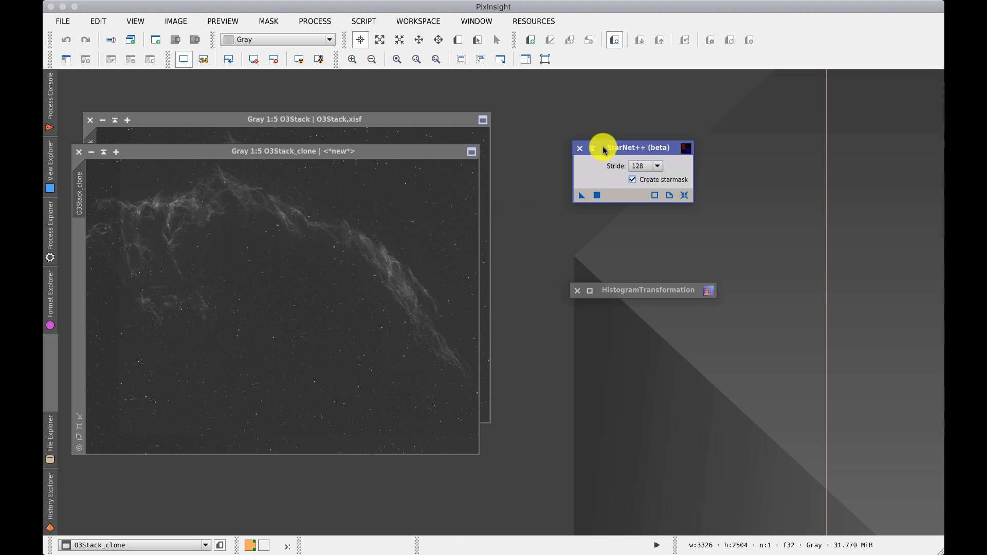
pyautogui.click(452, 115)
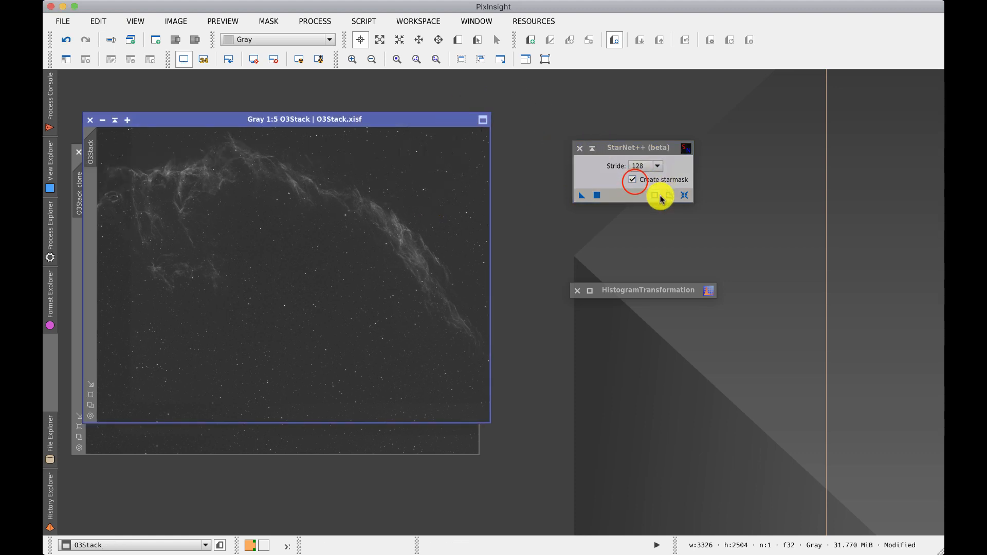
pyautogui.click(633, 180)
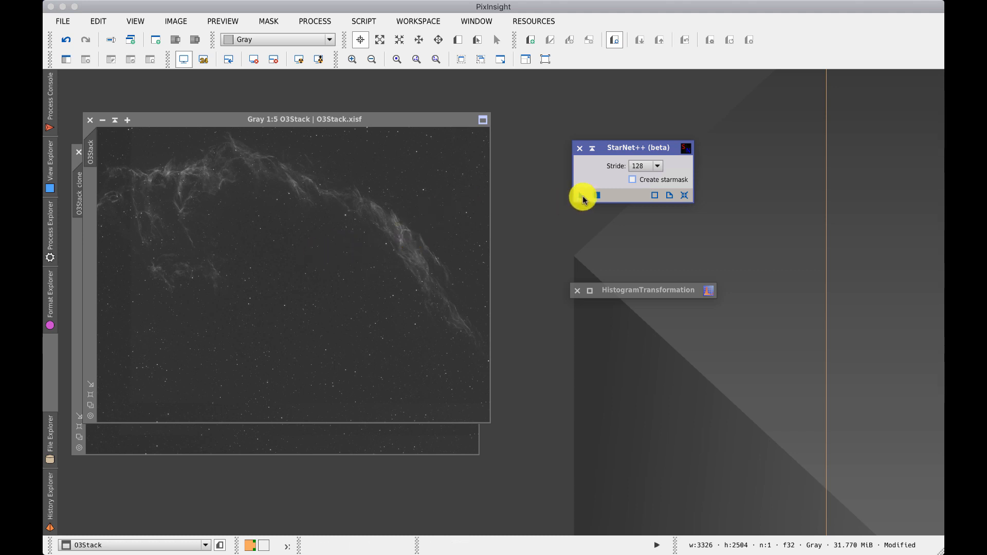
pyautogui.moveTo(581, 197); pyautogui.dragTo(602, 199)
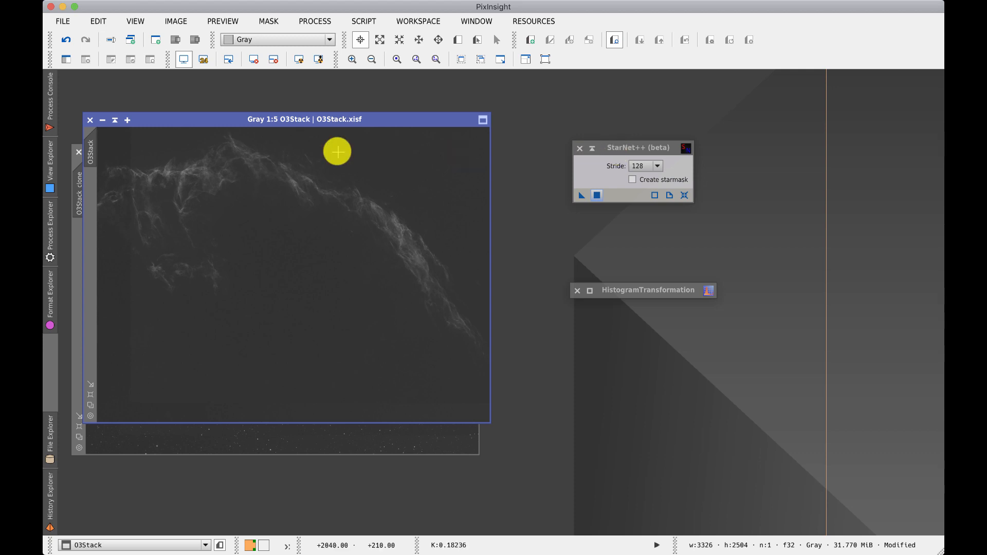
# Step: Auto-stretch the starless O3Stack display and zoom in to 1:2 on the nebula
pyautogui.click(299, 59)
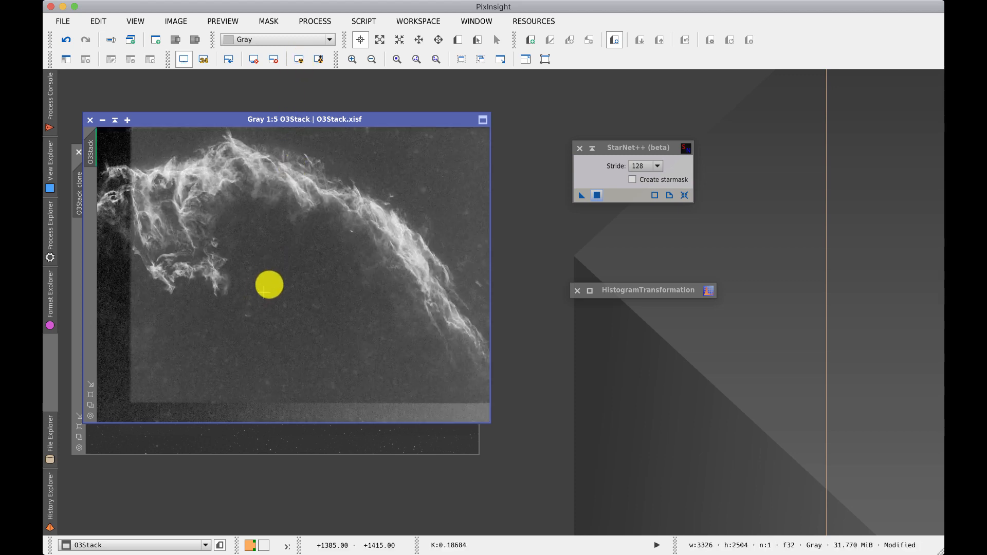
pyautogui.click(412, 60)
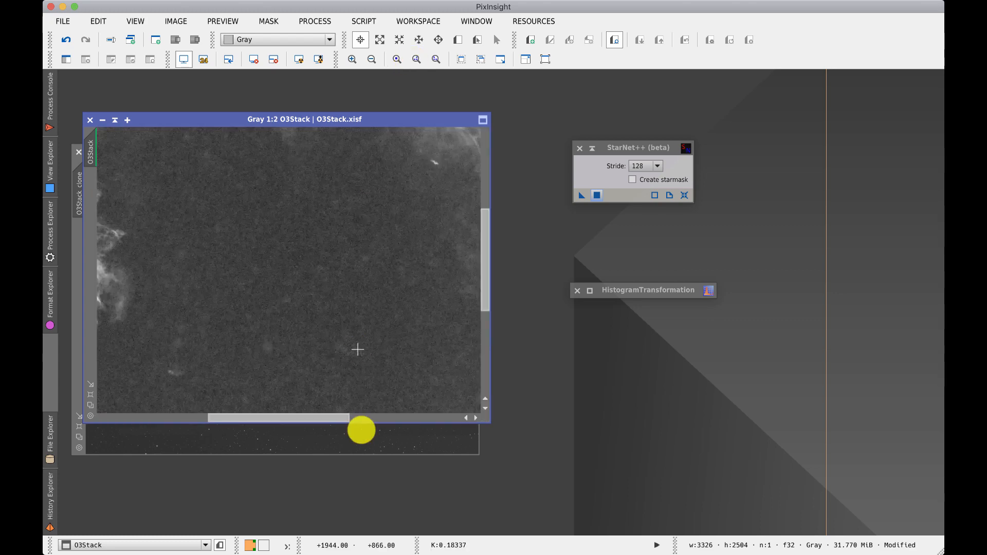
pyautogui.scroll(5, 458, 309)
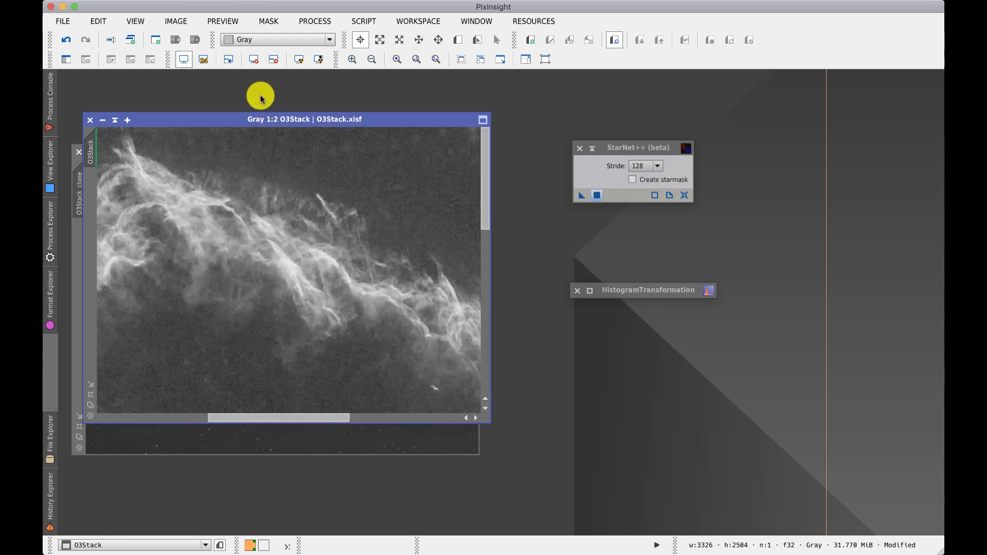
# Step: Compare the starless O3Stack with the original by toggling undo and redo
pyautogui.click(66, 40)
pyautogui.click(83, 40)
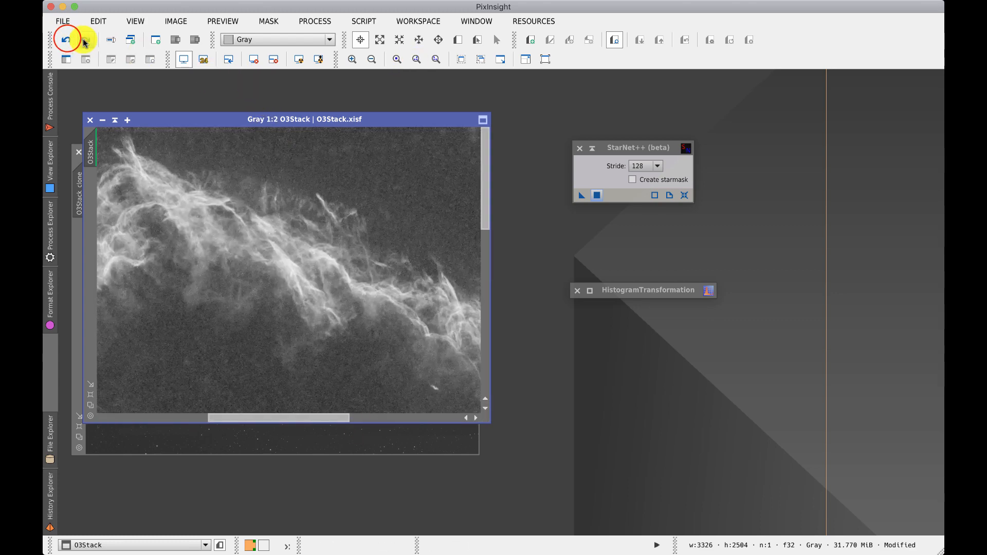
pyautogui.click(67, 40)
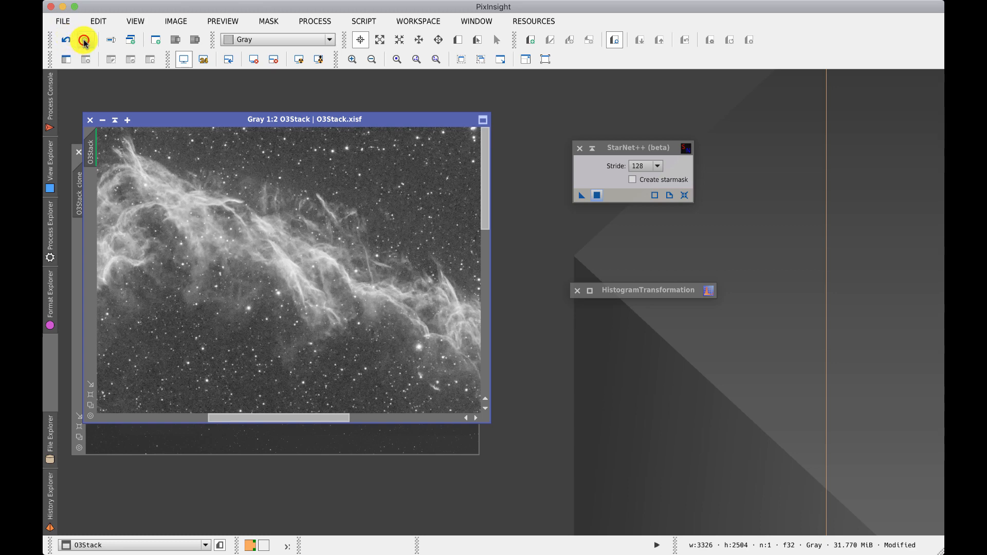
pyautogui.click(83, 40)
pyautogui.click(70, 41)
pyautogui.click(85, 41)
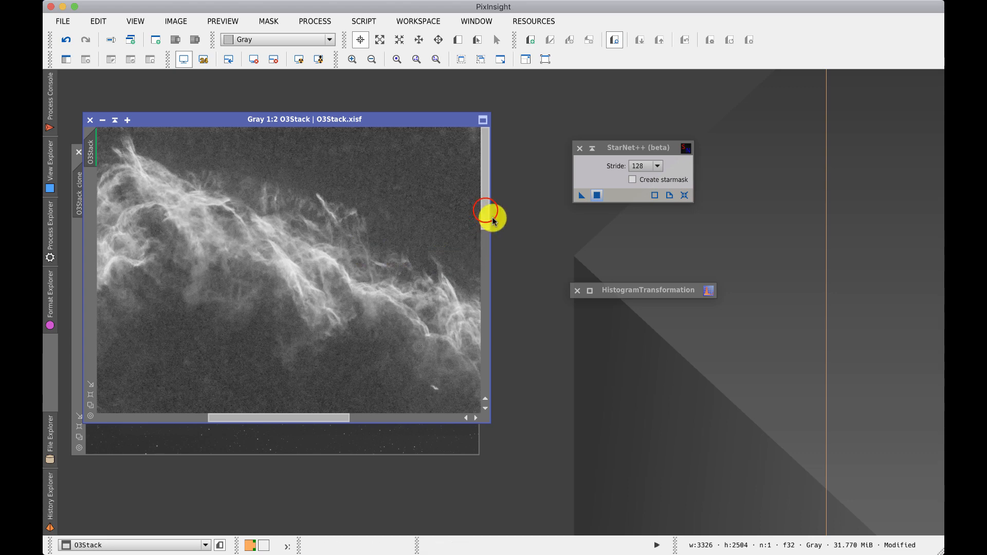
# Step: Pan across the starless O3Stack and compare it again with the original via undo and redo
pyautogui.moveTo(487, 212); pyautogui.dragTo(474, 318)
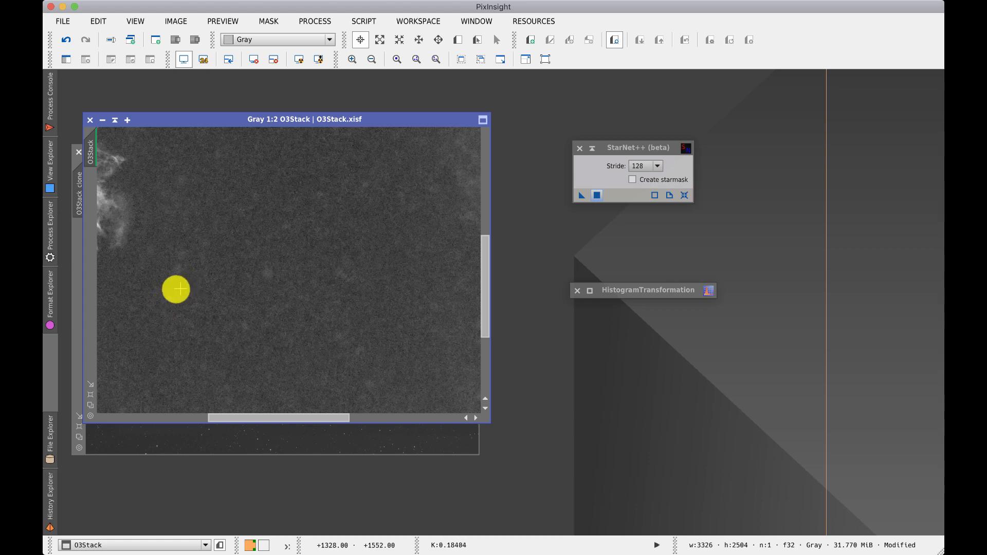
pyautogui.moveTo(505, 297); pyautogui.dragTo(482, 397)
pyautogui.moveTo(332, 417); pyautogui.dragTo(456, 418)
pyautogui.moveTo(485, 360); pyautogui.dragTo(485, 208)
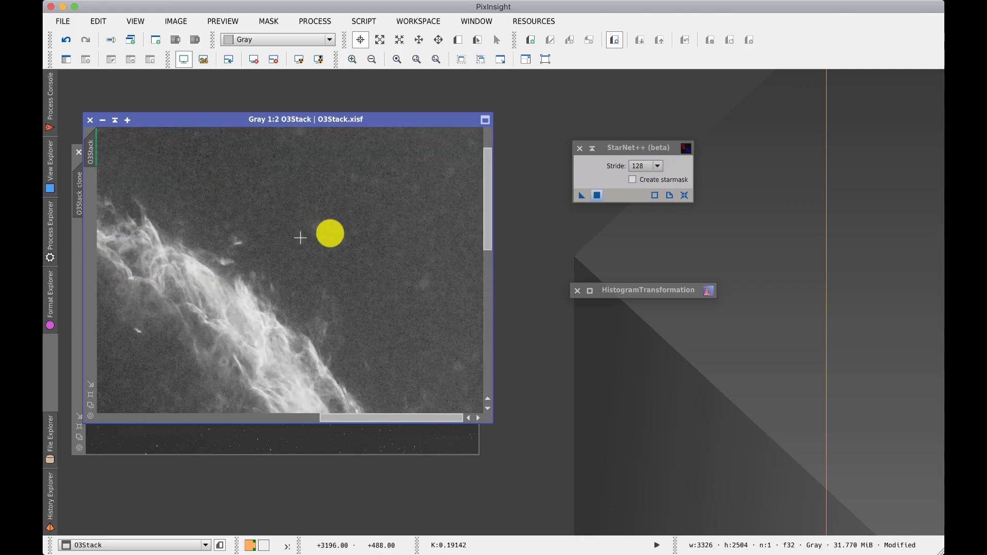
pyautogui.click(65, 40)
pyautogui.click(82, 40)
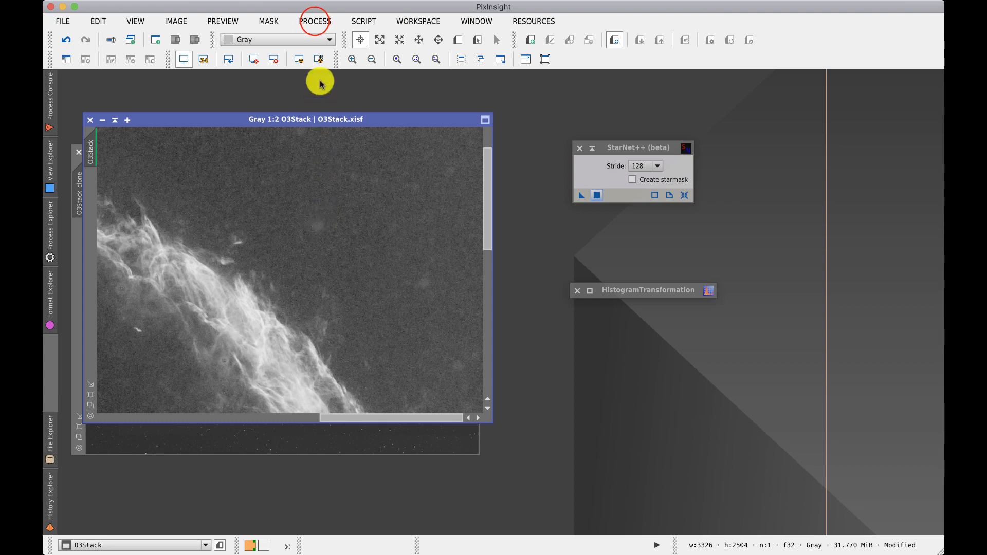
# Step: Open the CloneStamp process from the Painting category
pyautogui.click(315, 21)
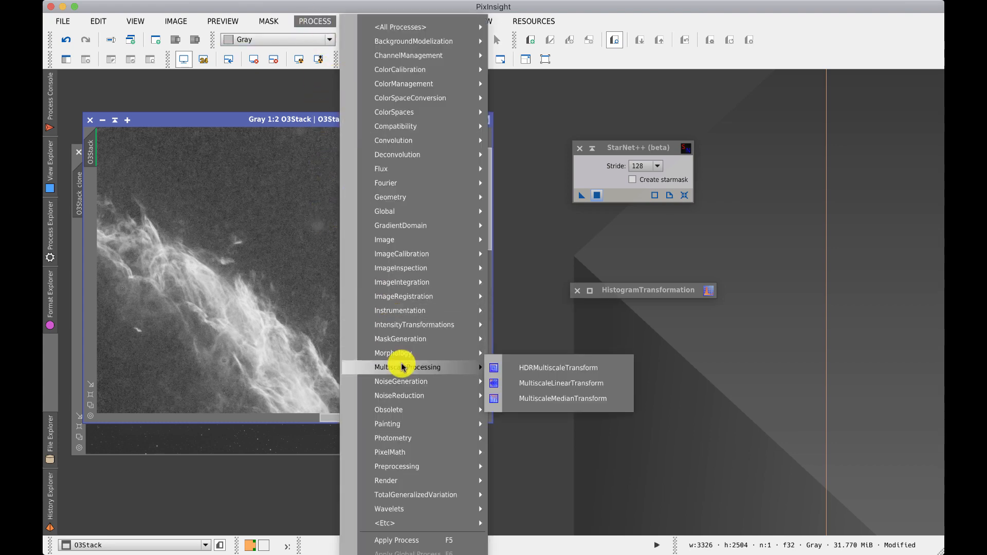
pyautogui.moveTo(400, 424)
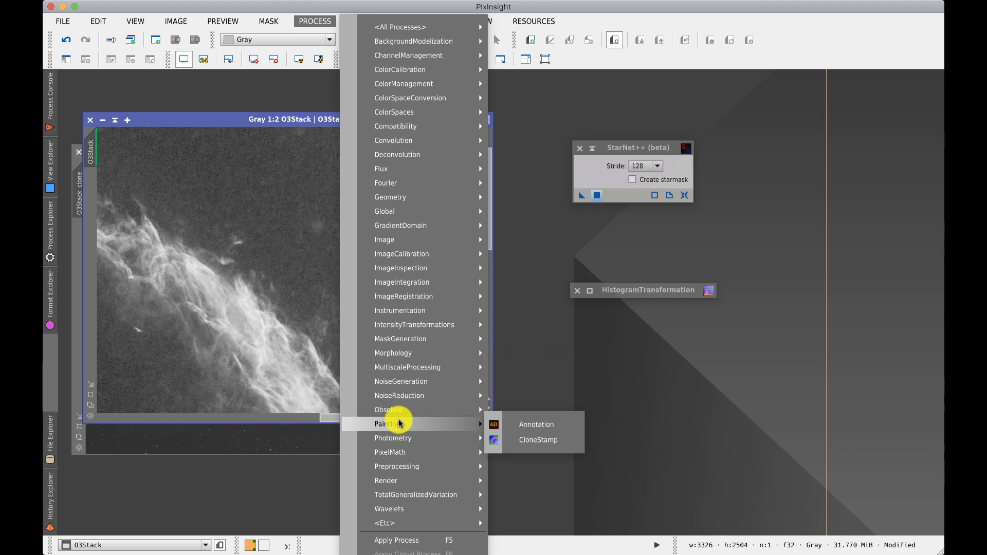
pyautogui.click(534, 441)
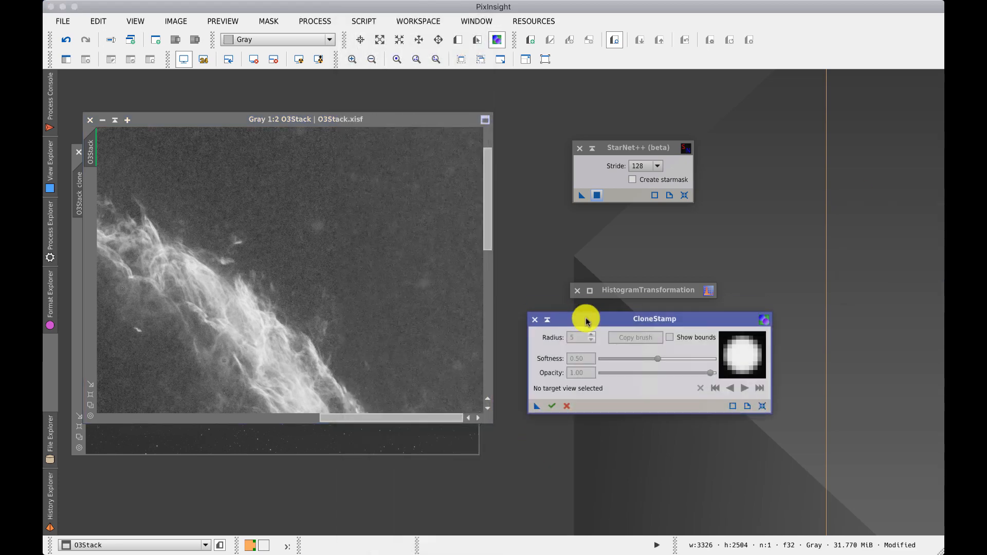
# Step: Set the CloneStamp radius to 28 on O3Stack, stamp over a leftover artifact and apply the edit
pyautogui.click(448, 299)
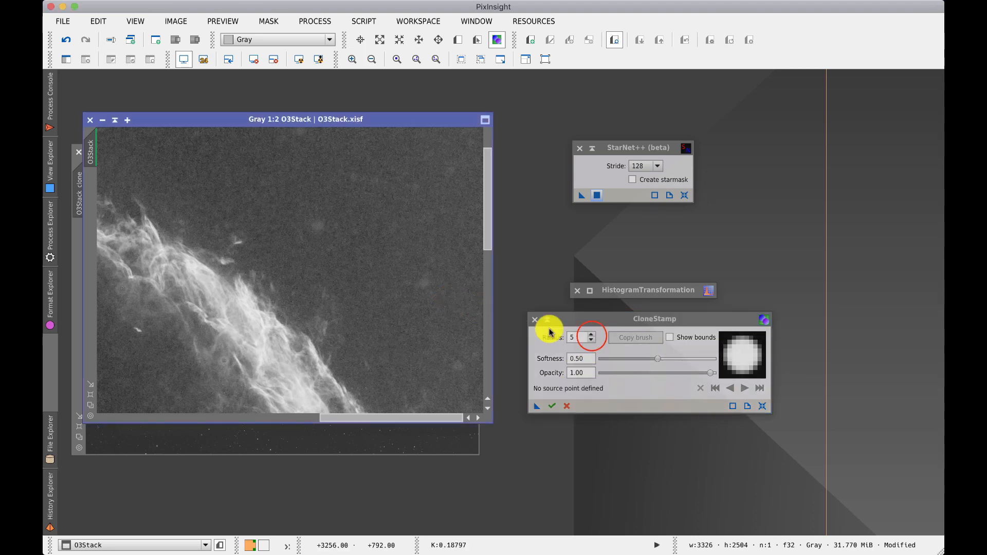
pyautogui.click(591, 335)
pyautogui.click(592, 335)
pyautogui.click(591, 335)
pyautogui.click(591, 335)
pyautogui.click(591, 335)
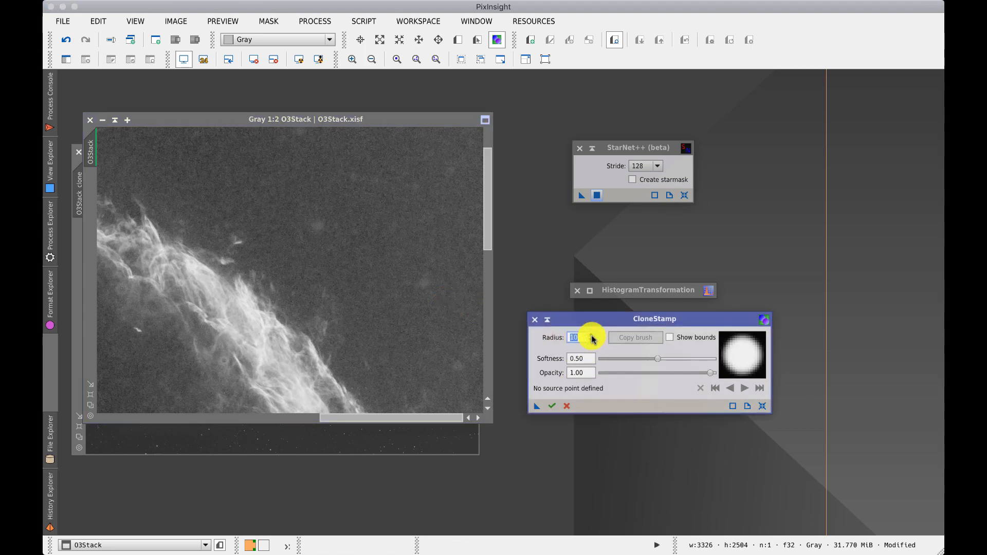
pyautogui.click(591, 335)
pyautogui.click(592, 335)
pyautogui.click(591, 336)
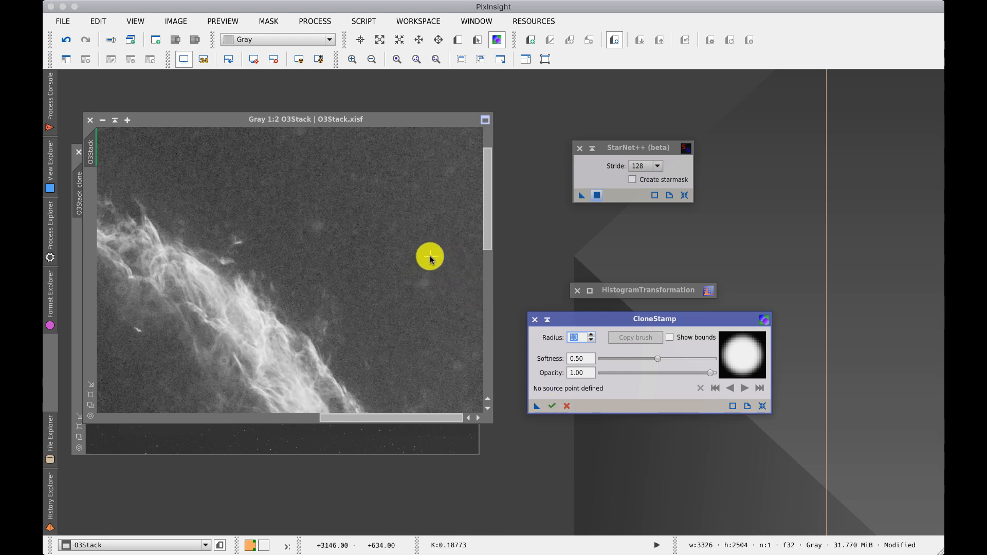
pyautogui.keyDown('super'); pyautogui.click(392, 238); pyautogui.keyUp('super')
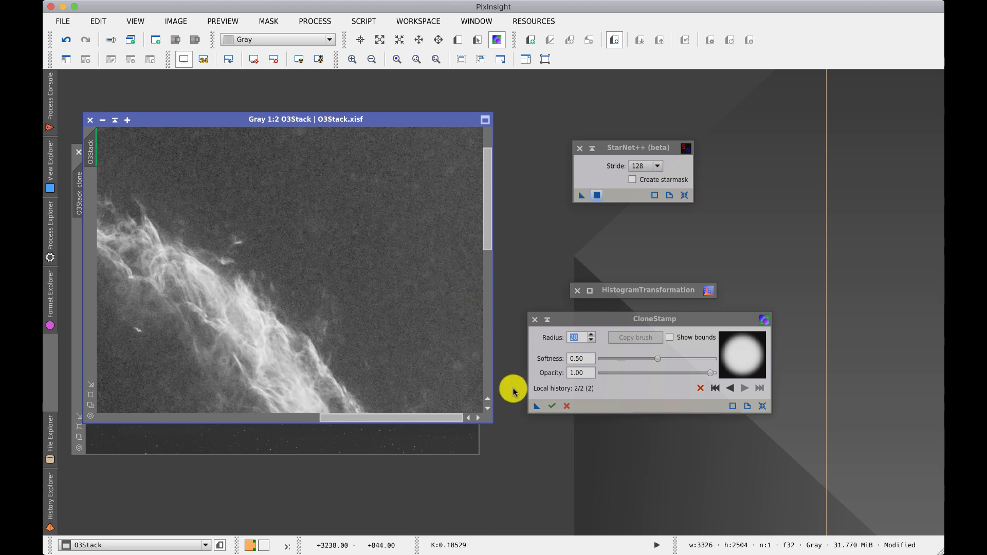
pyautogui.click(550, 407)
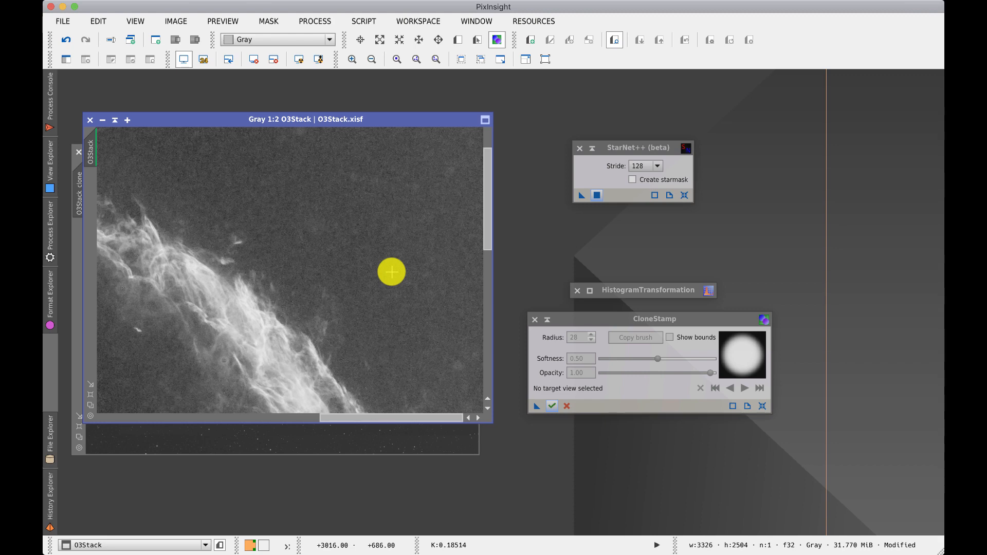
# Step: Undo the clone stamp edit on O3Stack
pyautogui.click(66, 39)
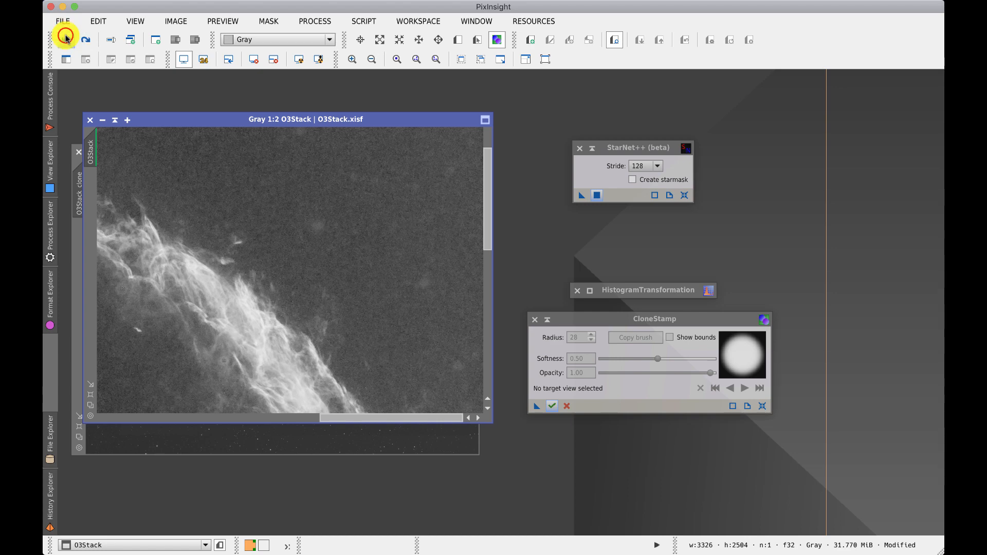
pyautogui.click(66, 38)
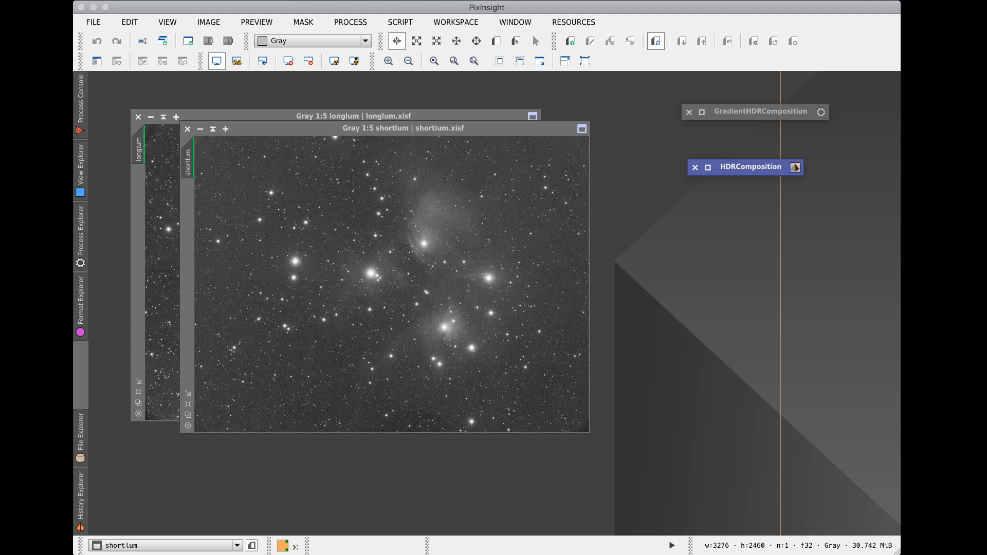
# Step: Move the shortlum image window beside the longlum image
pyautogui.click(261, 129)
pyautogui.moveTo(260, 129); pyautogui.dragTo(508, 173)
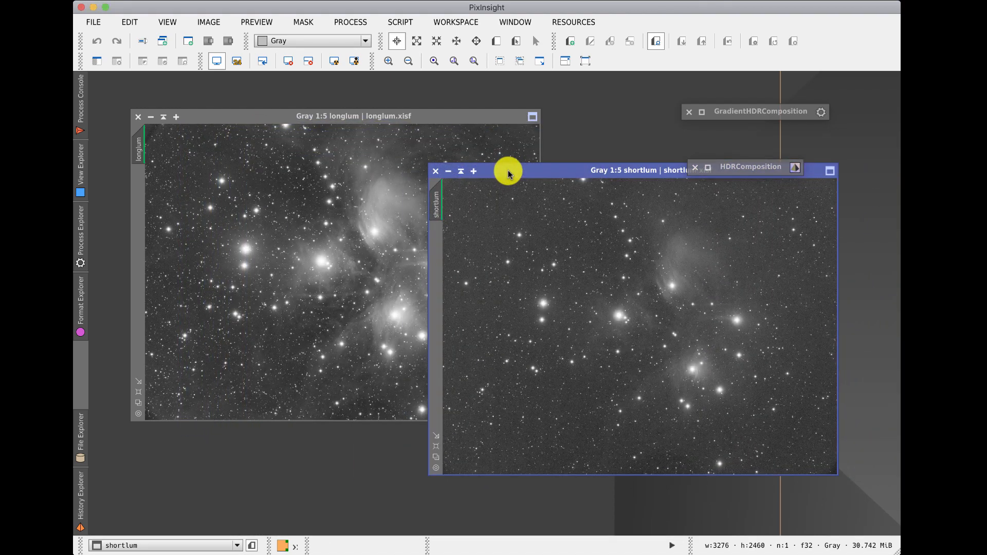
pyautogui.moveTo(508, 173); pyautogui.dragTo(503, 188)
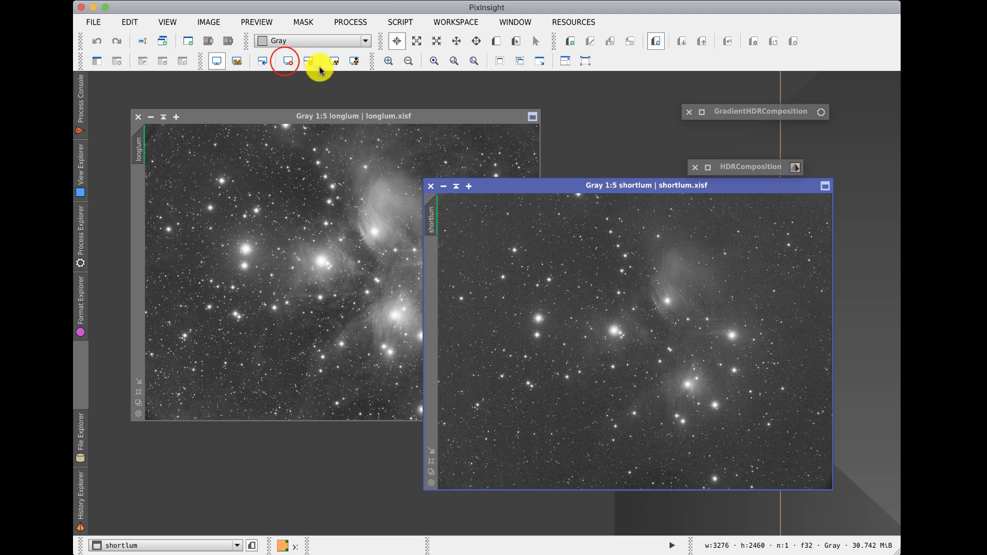
# Step: Reset the screen stretch on shortlum and longlum, then move shortlum back over longlum
pyautogui.click(288, 61)
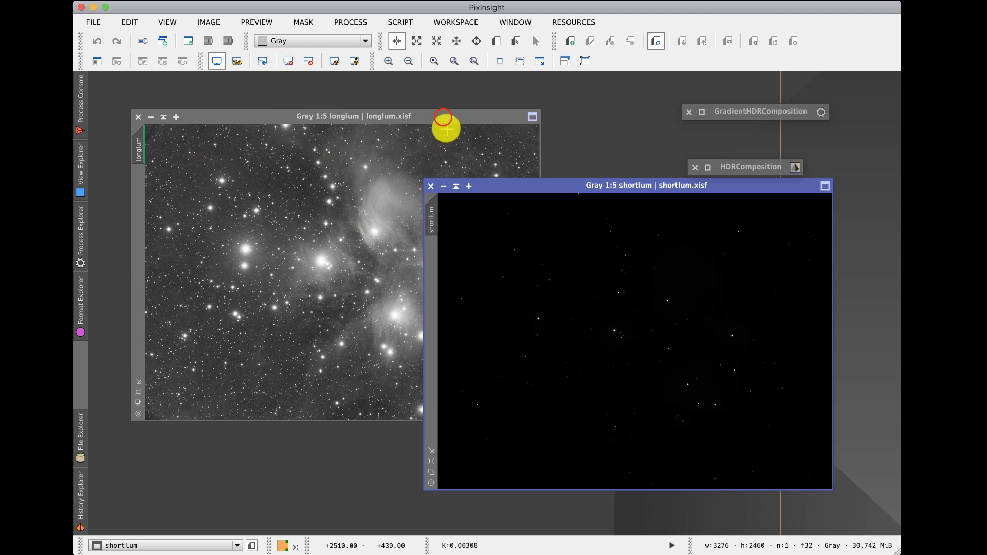
pyautogui.click(444, 116)
pyautogui.click(288, 62)
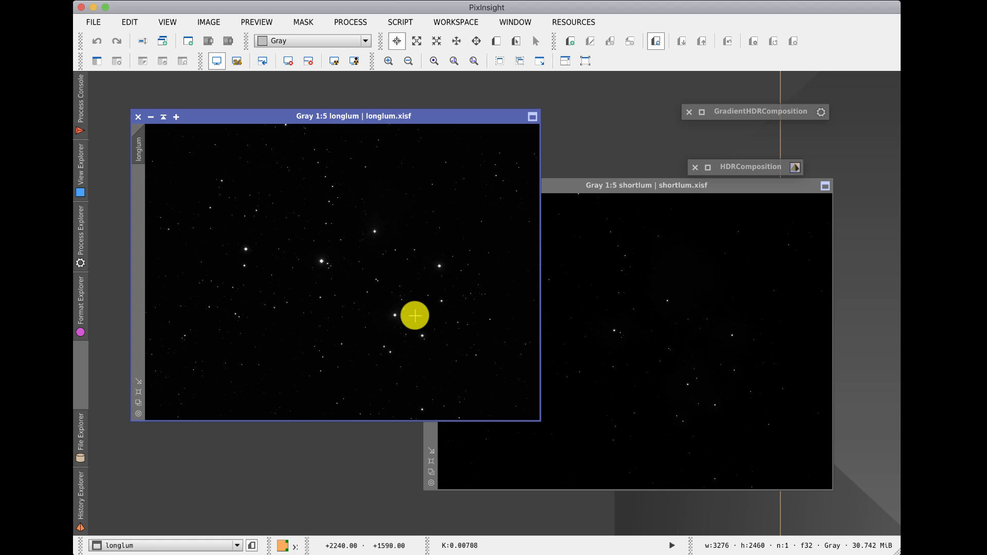
pyautogui.moveTo(557, 187); pyautogui.dragTo(363, 172)
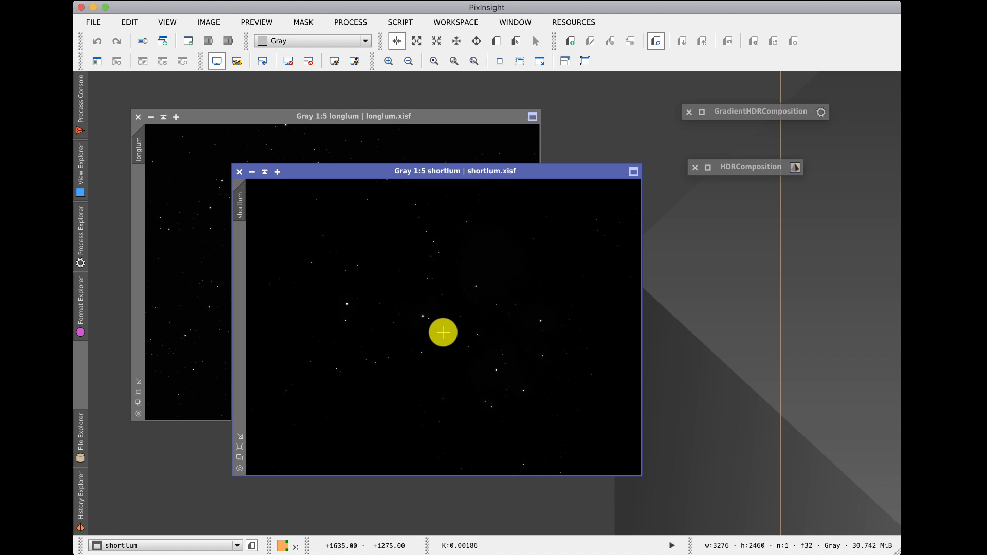
# Step: Expand the HDRComposition window and move it next to the image windows
pyautogui.doubleClick(736, 170)
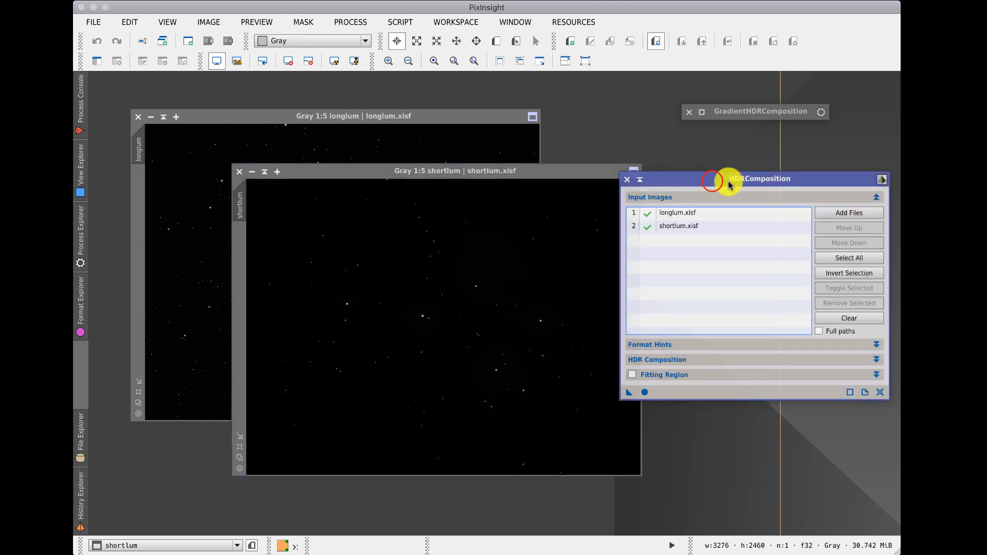
pyautogui.moveTo(730, 184); pyautogui.dragTo(629, 209)
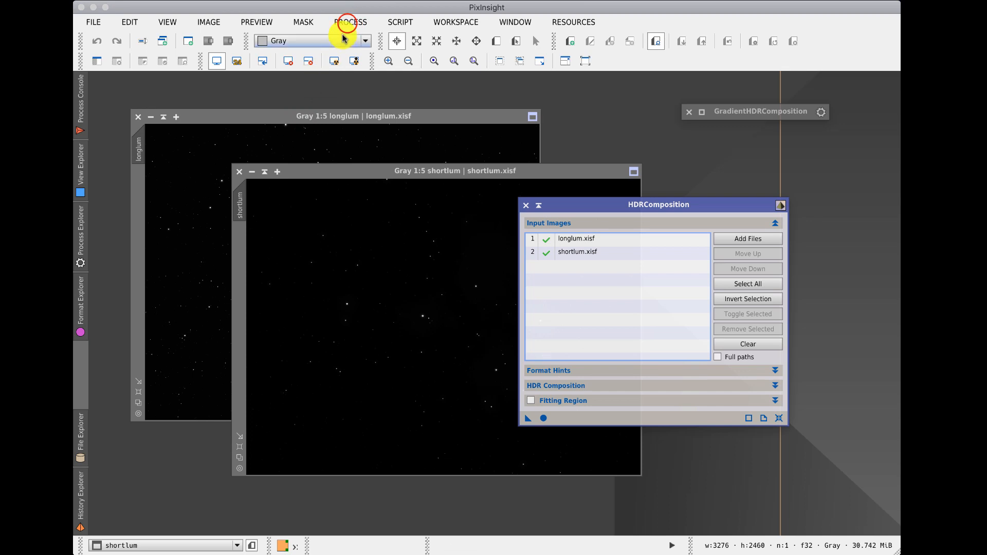
# Step: Reposition the HDRComposition window slightly further right beside the shortlum image
pyautogui.click(349, 22)
pyautogui.moveTo(449, 280)
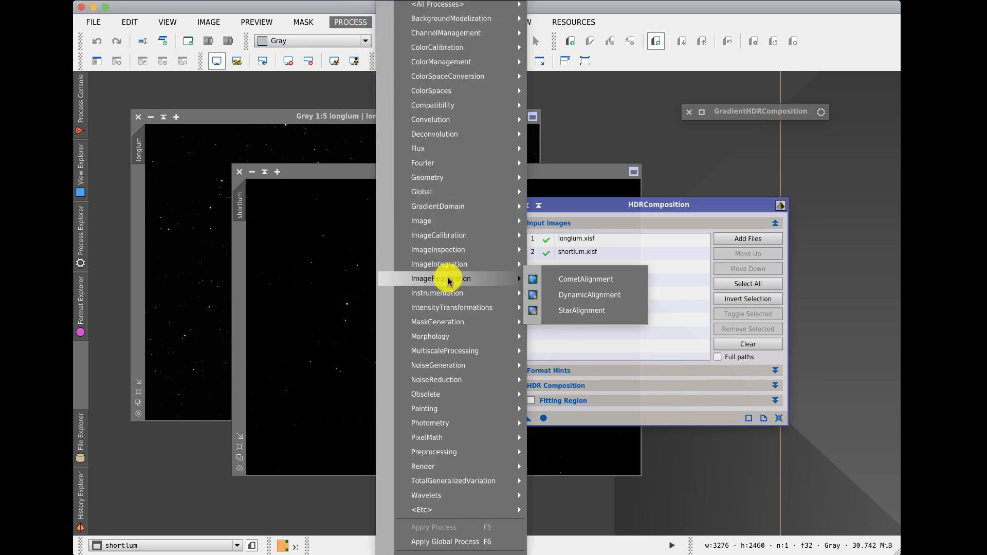
pyautogui.moveTo(462, 263)
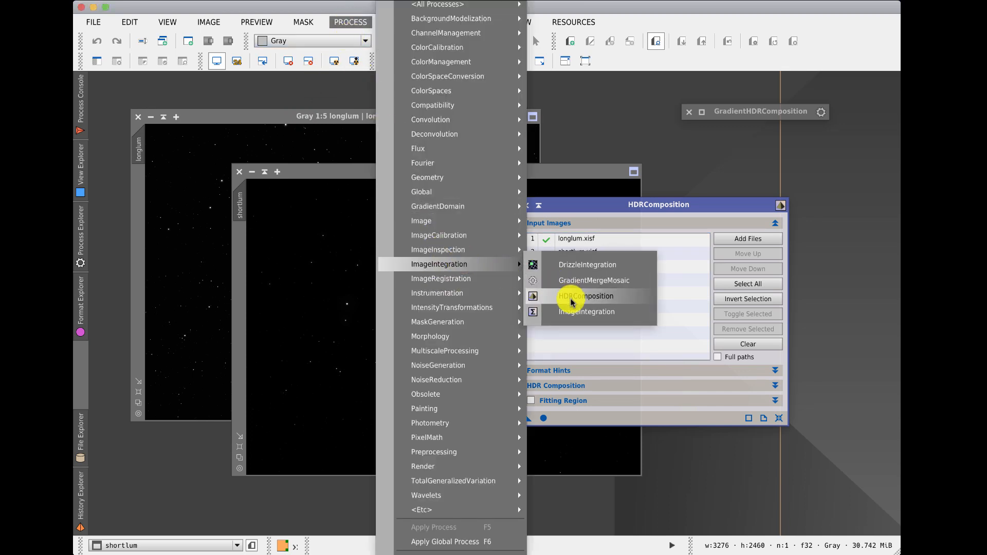
pyautogui.click(715, 206)
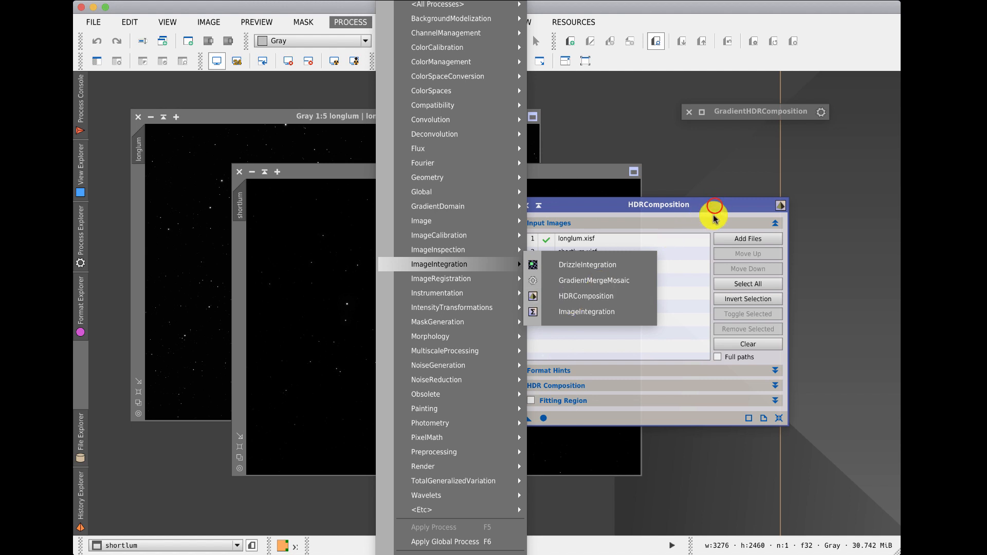
pyautogui.moveTo(564, 205); pyautogui.dragTo(610, 201)
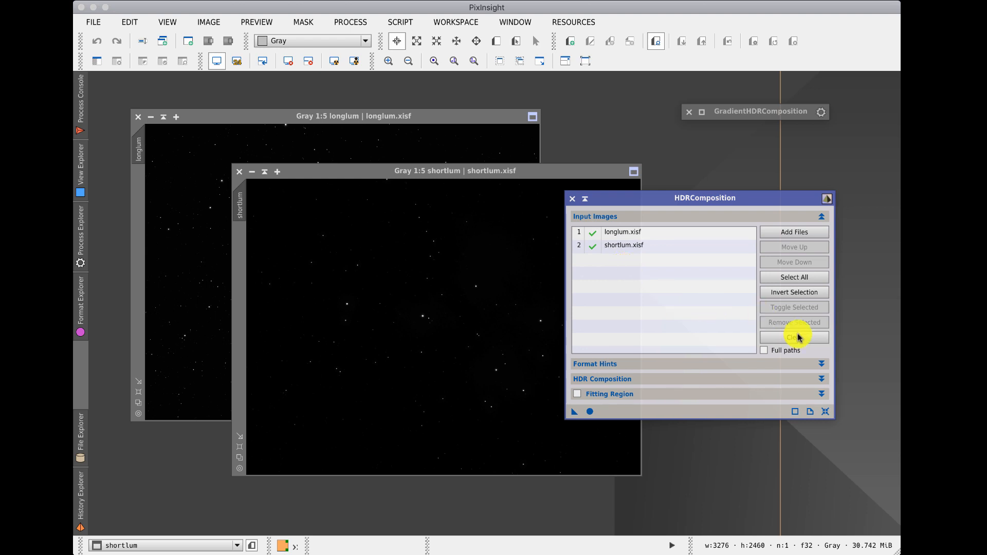
# Step: Collapse Input Images, open the HDR Composition settings, disable Generate a 64-bit HDR image, and run HDRComposition globally
pyautogui.click(821, 216)
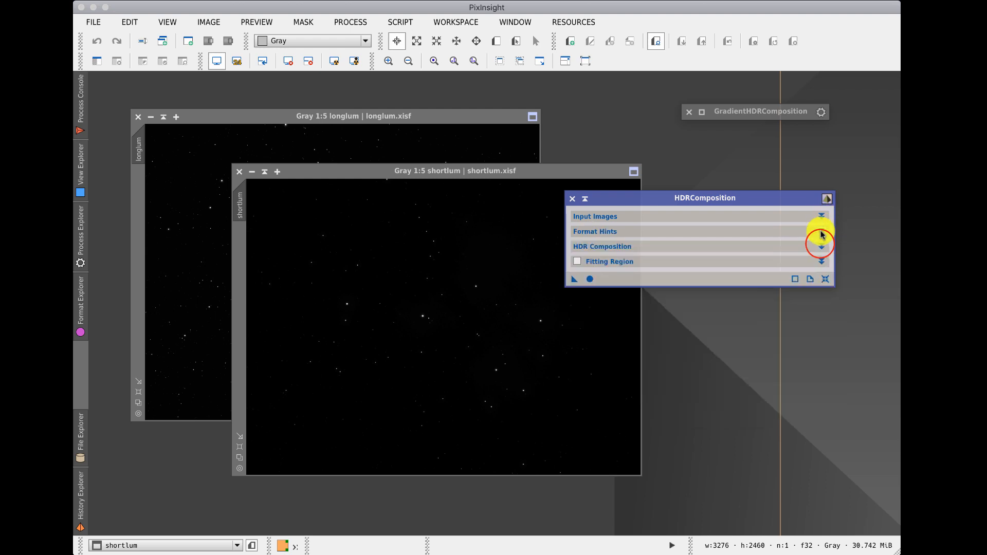
pyautogui.click(821, 246)
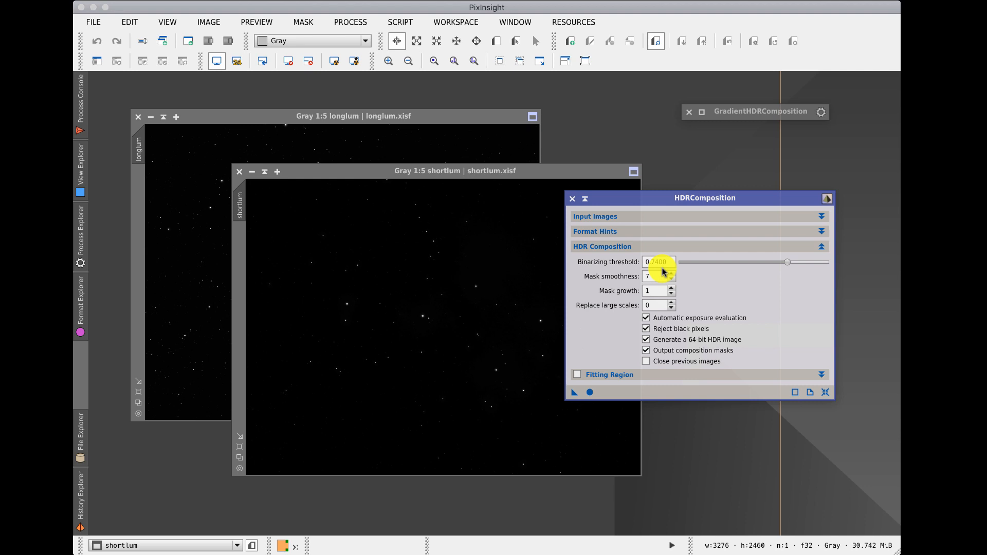
pyautogui.click(645, 339)
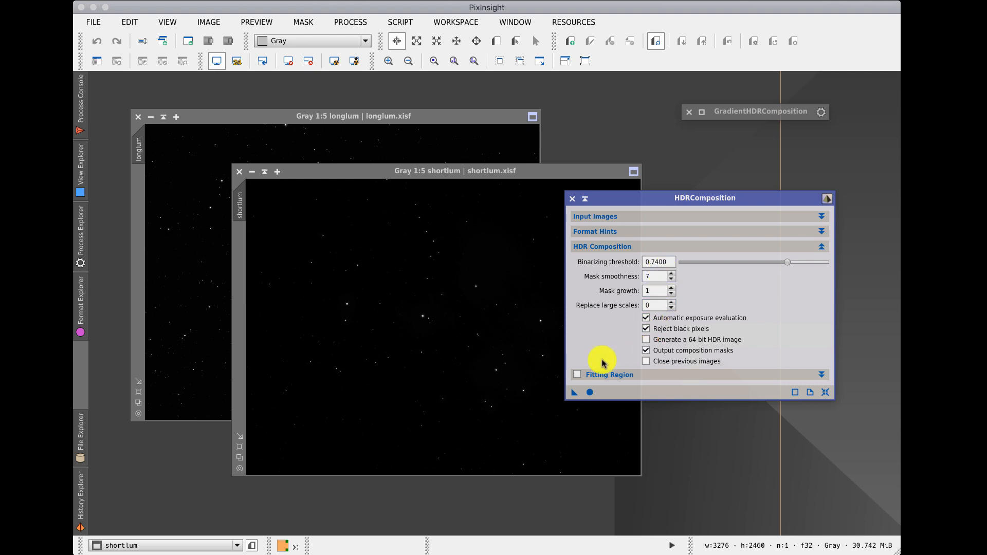
pyautogui.click(590, 392)
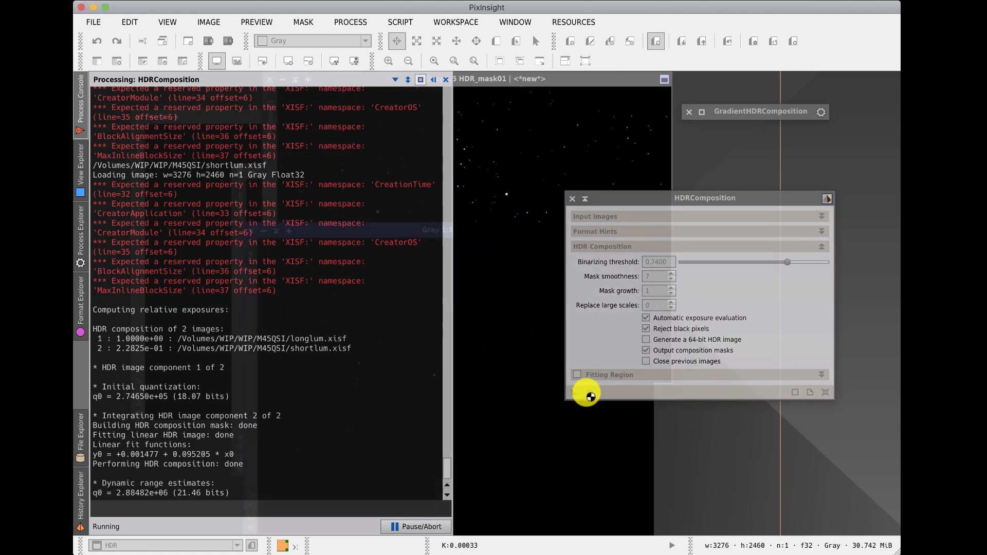
# Step: Move the HDR result window and apply an automatic screen stretch to it
pyautogui.click(334, 235)
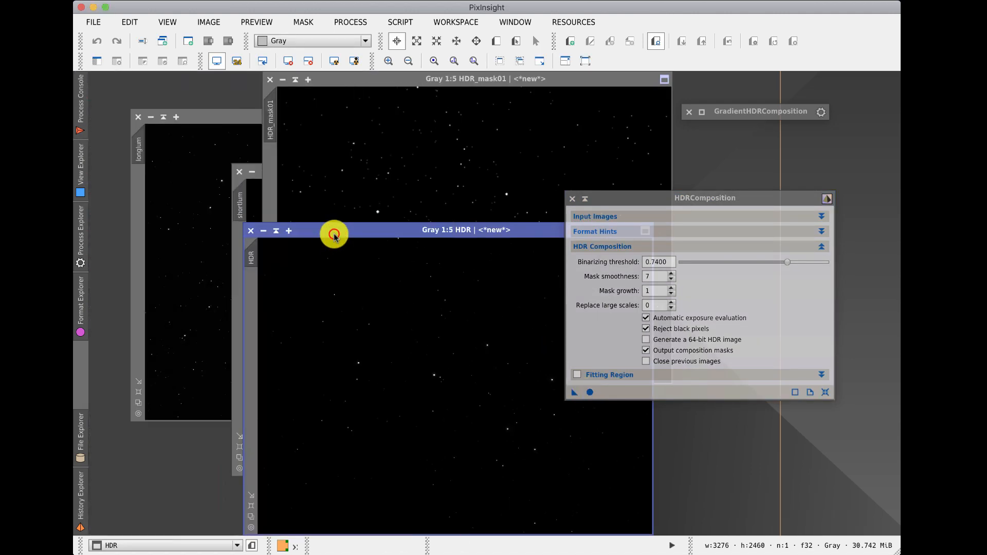
pyautogui.moveTo(334, 235); pyautogui.dragTo(275, 176)
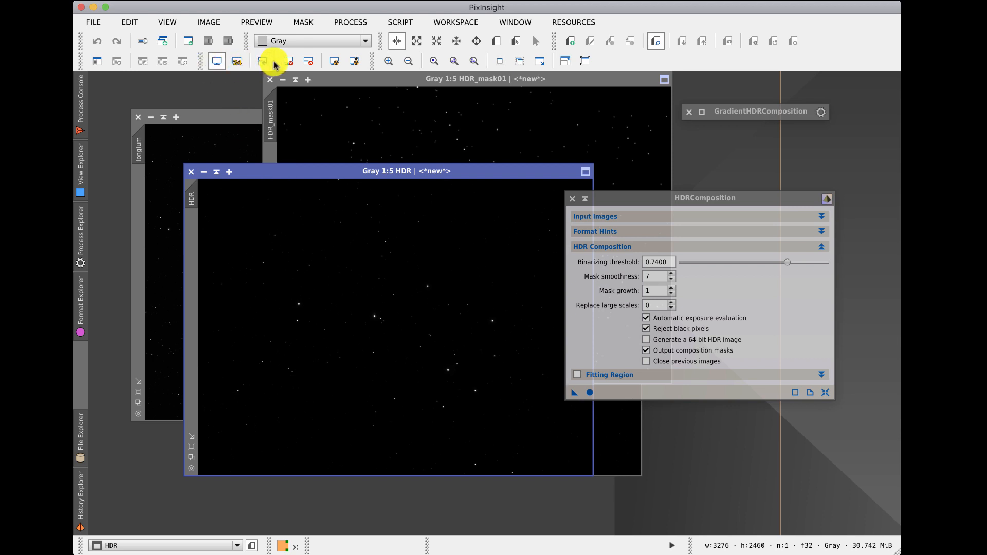
pyautogui.click(334, 61)
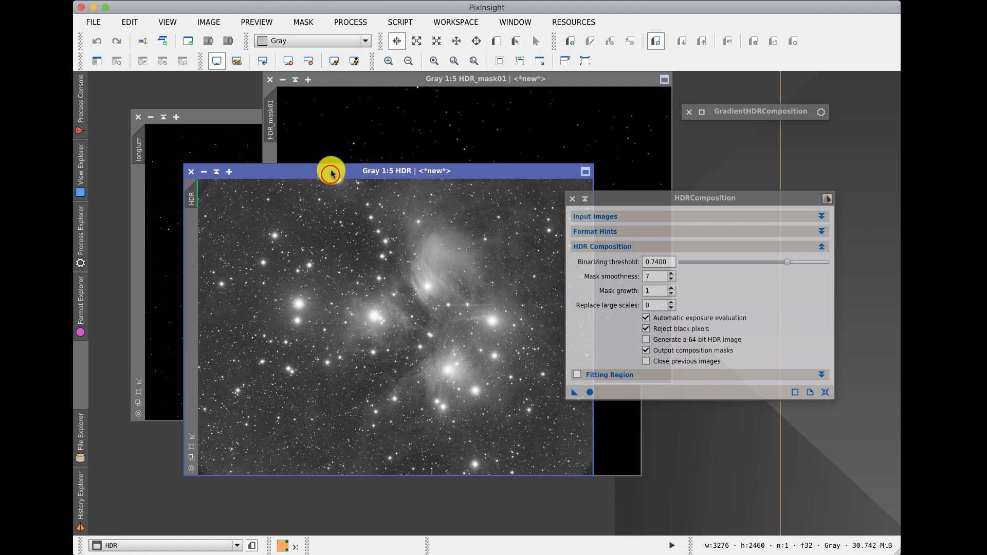
pyautogui.moveTo(331, 174); pyautogui.dragTo(259, 155)
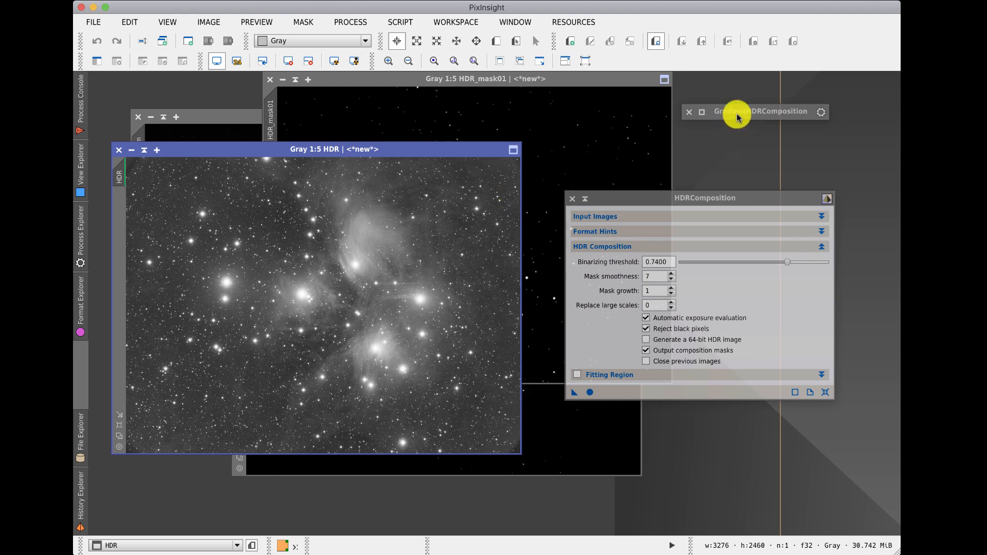
# Step: Close HDRComposition, open the GradientHDRComposition tool, and place its window beside the images
pyautogui.click(572, 199)
pyautogui.click(351, 22)
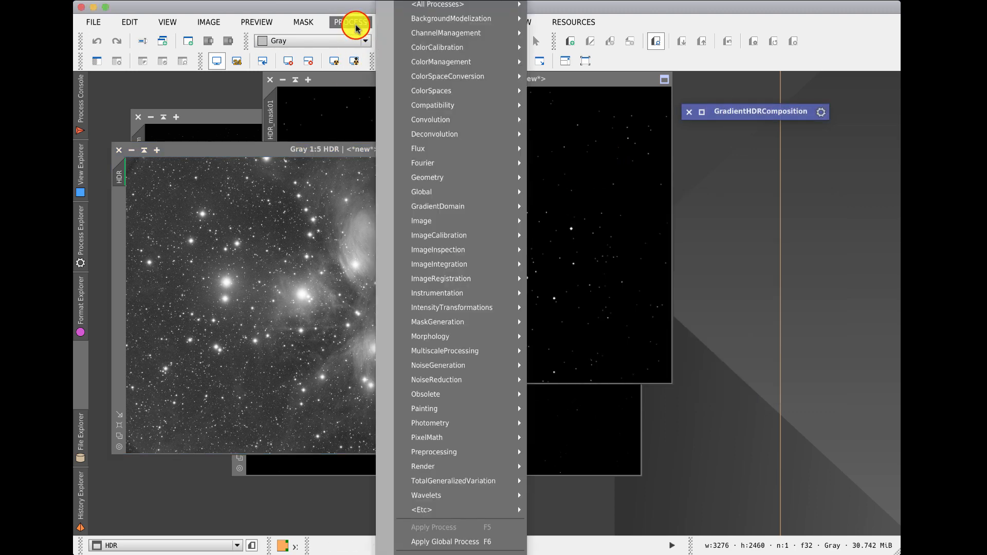
pyautogui.moveTo(434, 206)
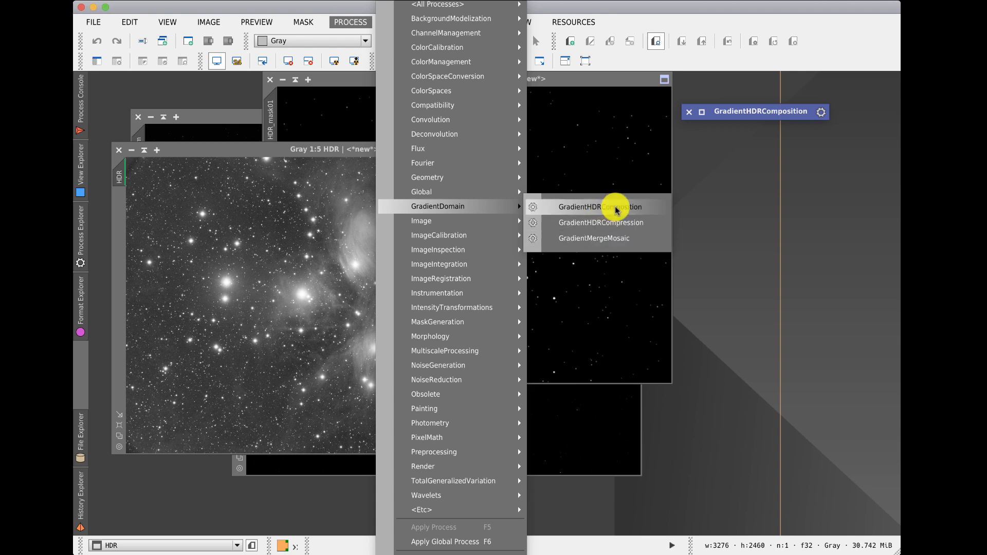
pyautogui.click(748, 112)
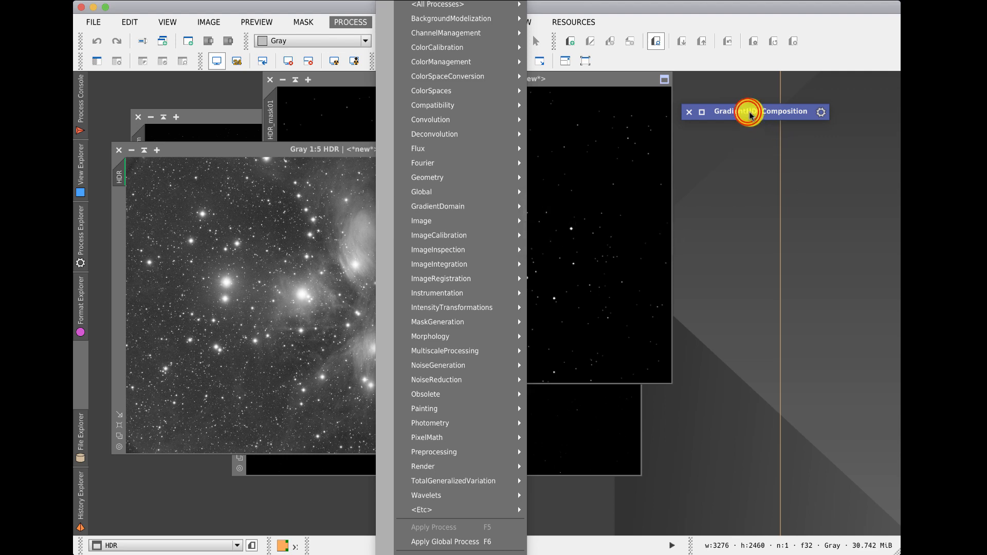
pyautogui.doubleClick(748, 113)
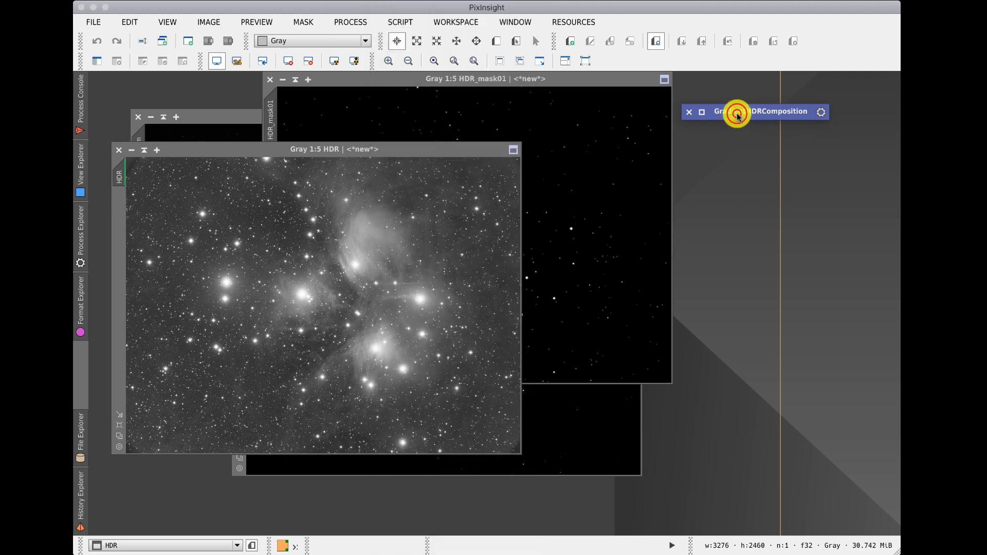
pyautogui.moveTo(696, 90); pyautogui.dragTo(641, 190)
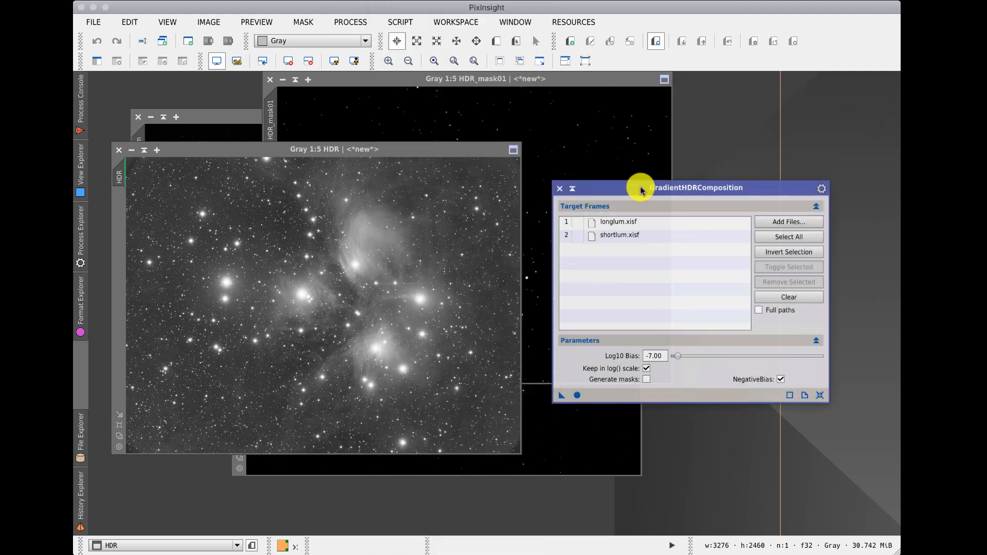
# Step: Reset GradientHDRComposition and add longlum.xisf and shortlum.xisf as target frames
pyautogui.click(820, 395)
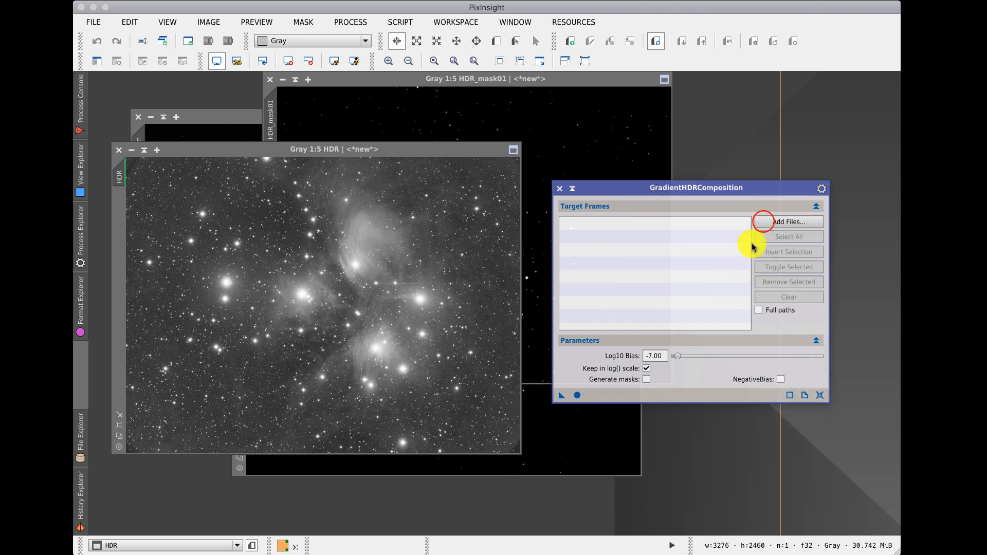
pyautogui.click(761, 221)
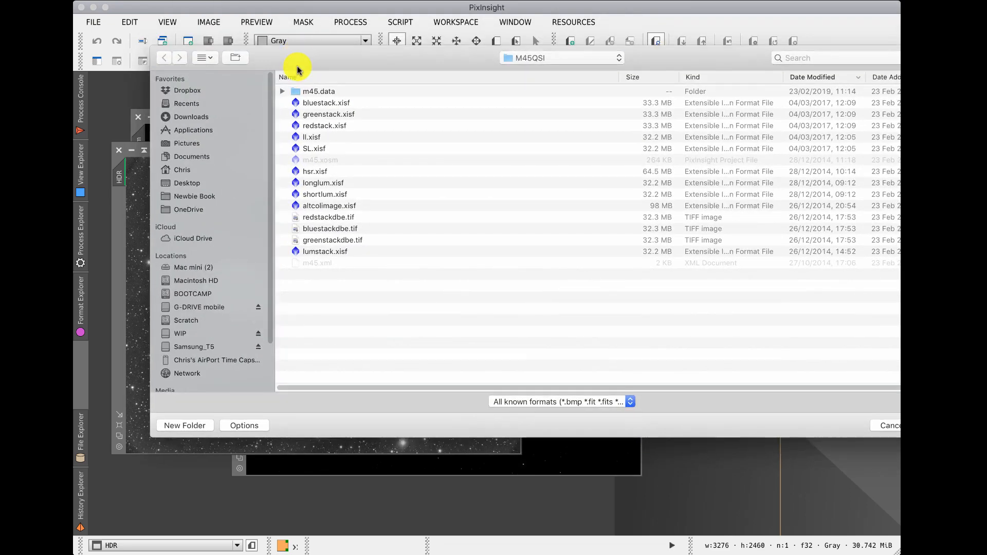
pyautogui.click(310, 184)
pyautogui.keyDown('shift'); pyautogui.click(318, 195); pyautogui.keyUp('shift')
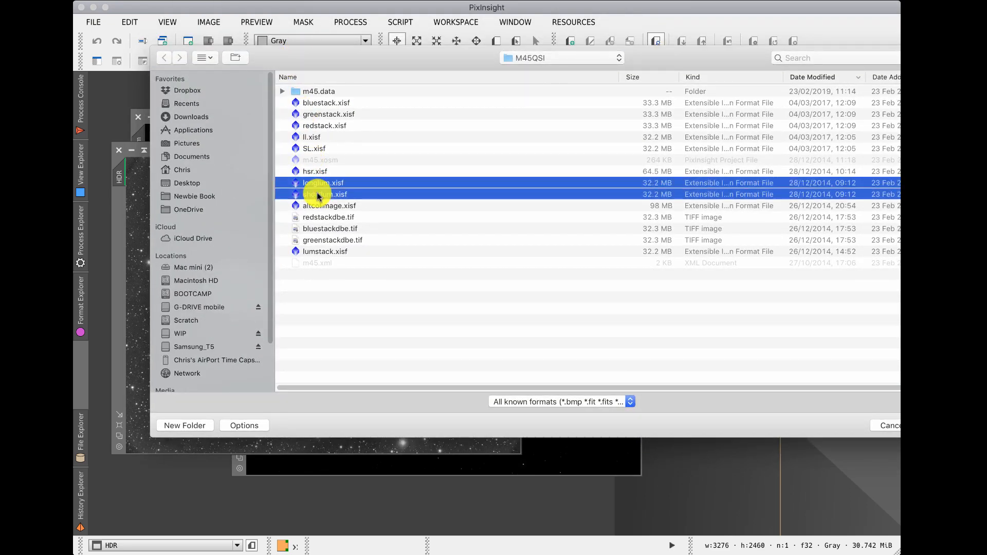
pyautogui.press('Return')
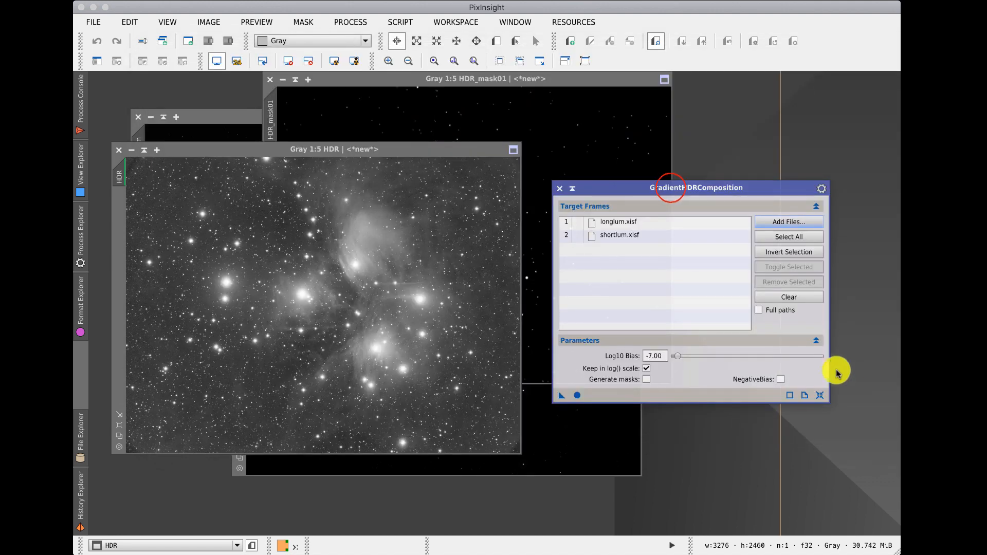
pyautogui.moveTo(674, 183); pyautogui.dragTo(687, 164)
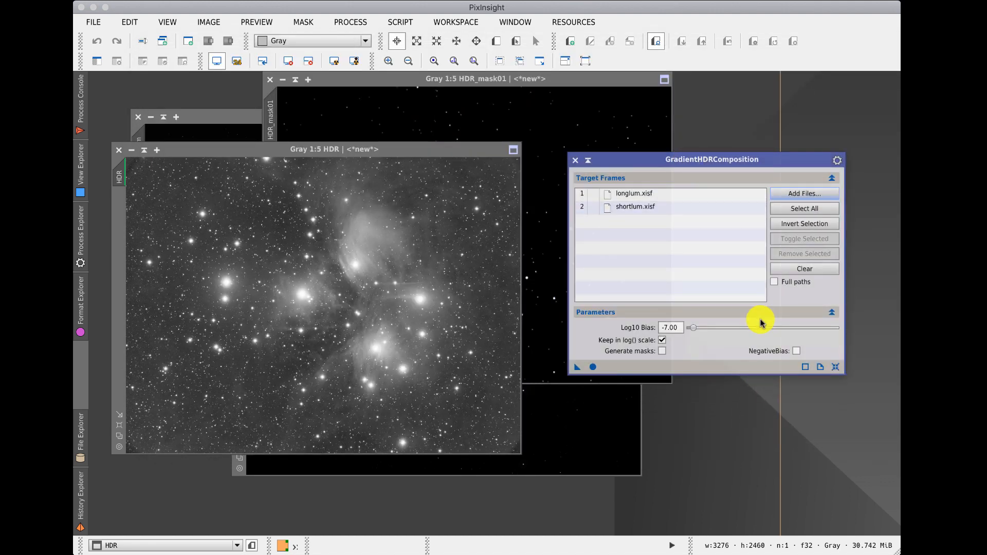
# Step: Run GradientHDRComposition globally, shade its window, and move the HdrComposition result beside the HDR image
pyautogui.click(593, 367)
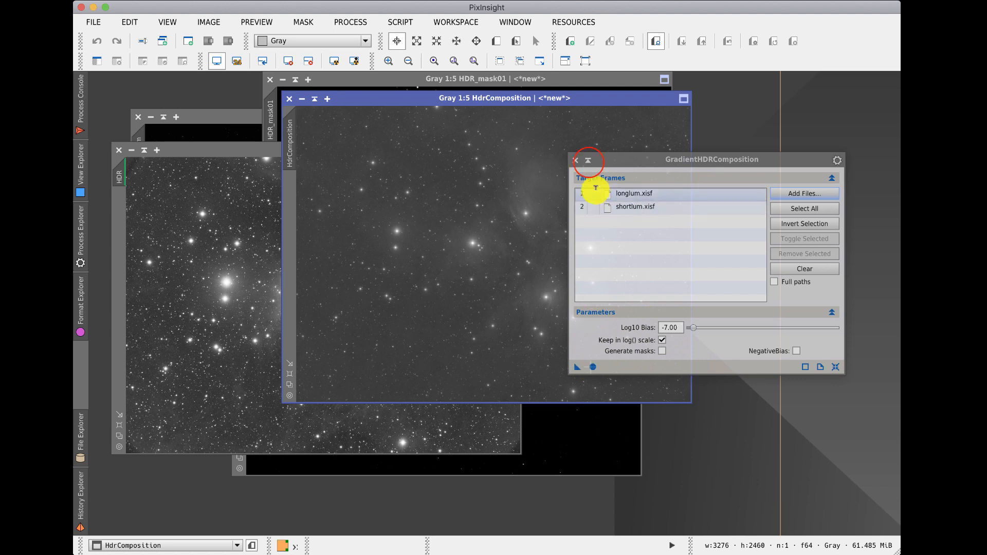
pyautogui.click(588, 160)
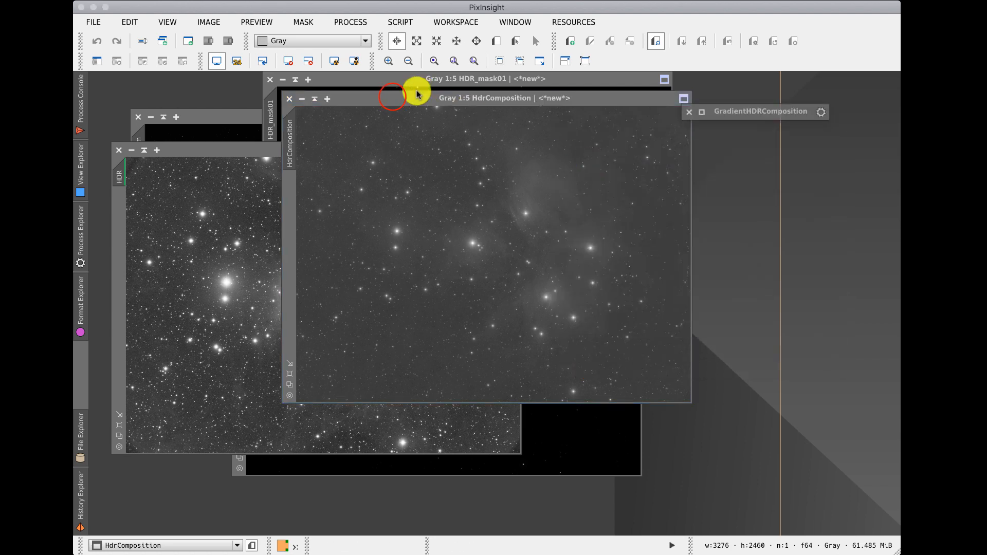
pyautogui.moveTo(392, 97); pyautogui.dragTo(433, 166)
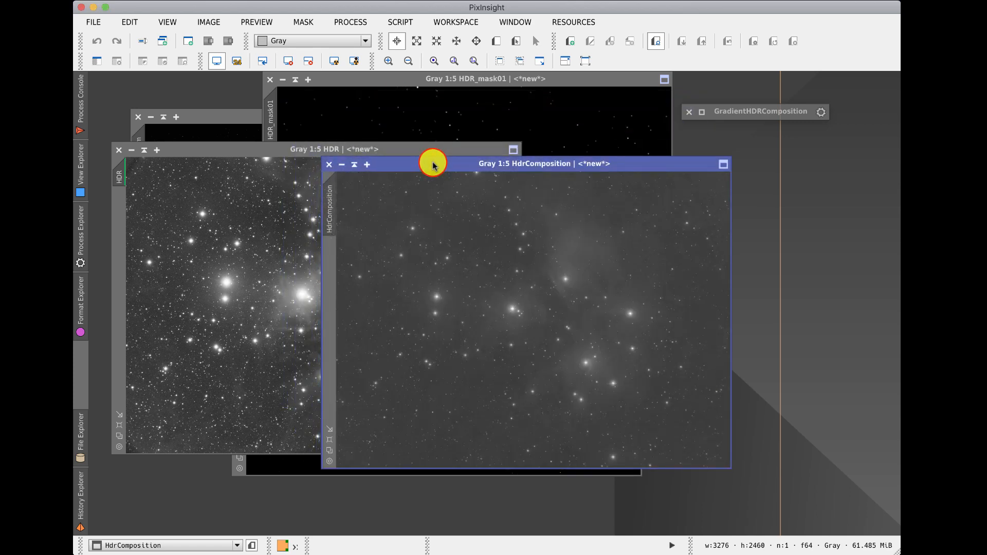
pyautogui.moveTo(433, 164); pyautogui.dragTo(514, 160)
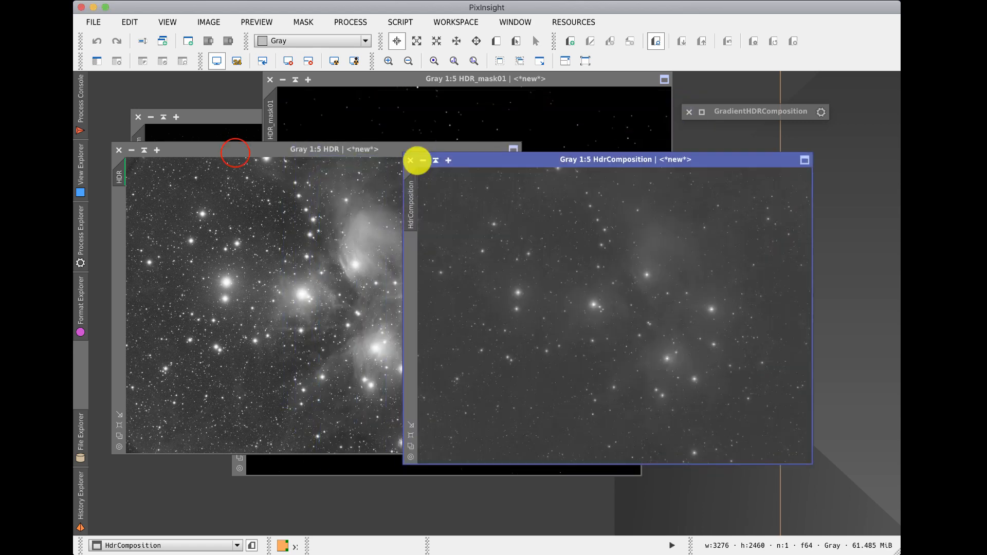
# Step: Apply an automatic screen stretch to the HdrComposition result to compare it with the HDR image
pyautogui.click(242, 156)
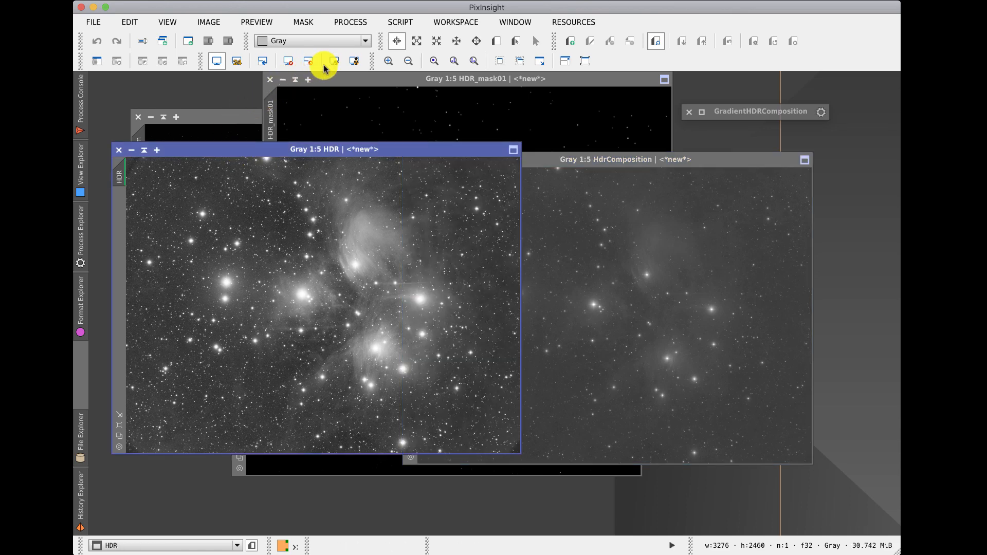
pyautogui.click(540, 160)
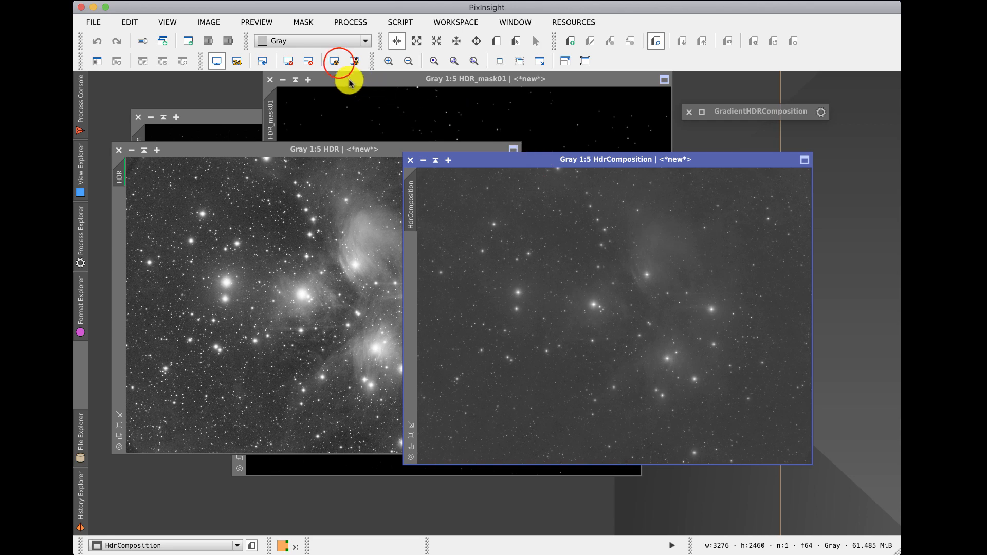
pyautogui.click(335, 61)
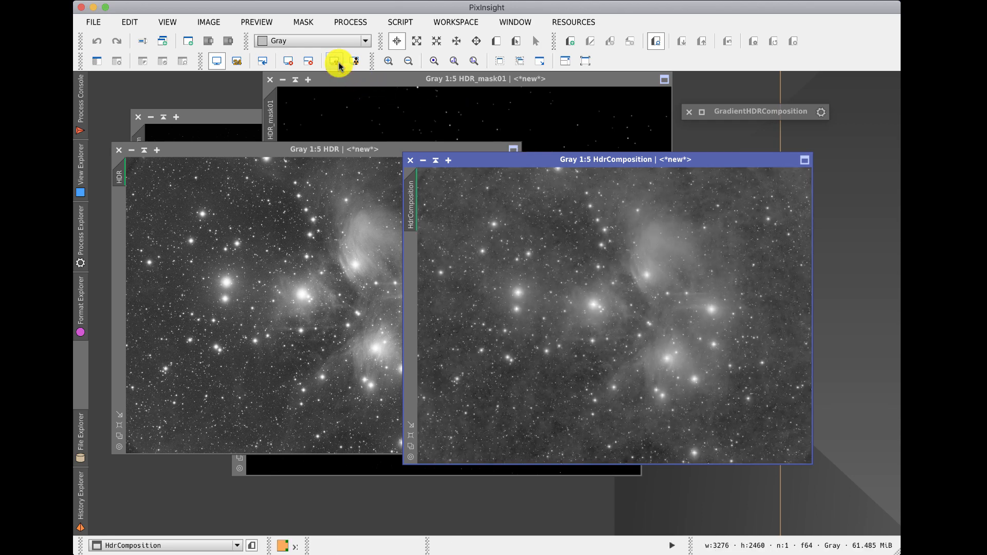
pyautogui.moveTo(492, 159); pyautogui.dragTo(487, 146)
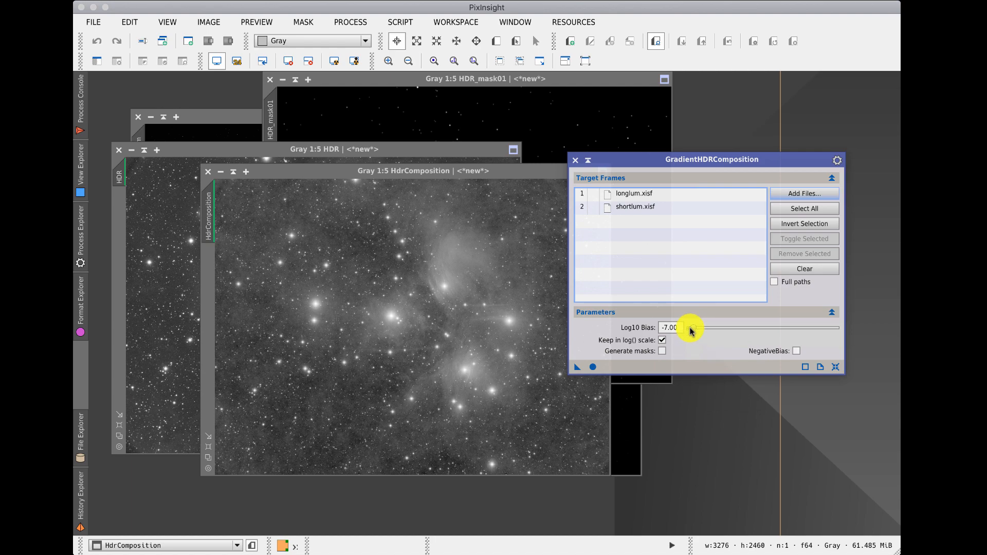
# Step: Open the GradientHDRComposition reference documentation and read through its parameter descriptions
pyautogui.click(821, 368)
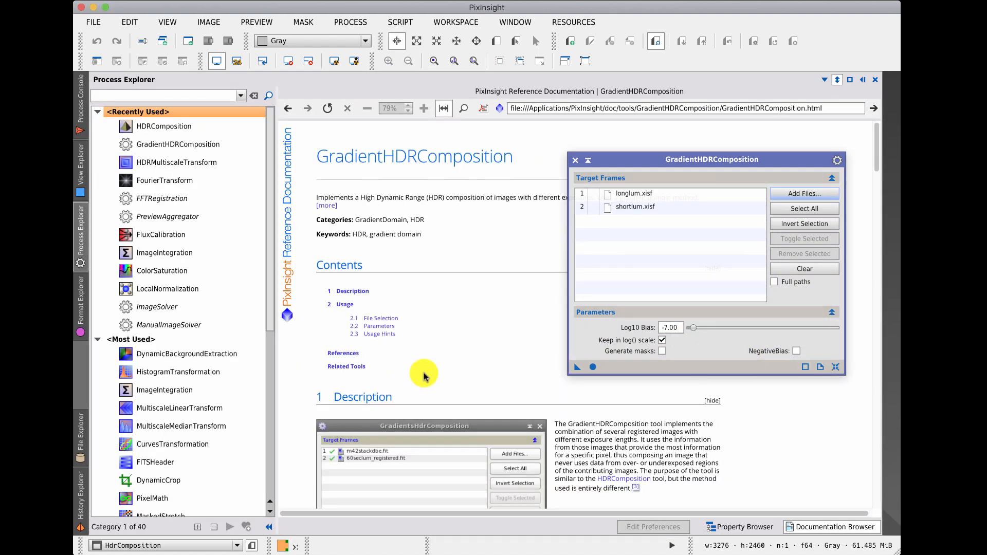
pyautogui.scroll(-3, 423, 376)
pyautogui.scroll(-10, 424, 376)
pyautogui.scroll(5, 423, 376)
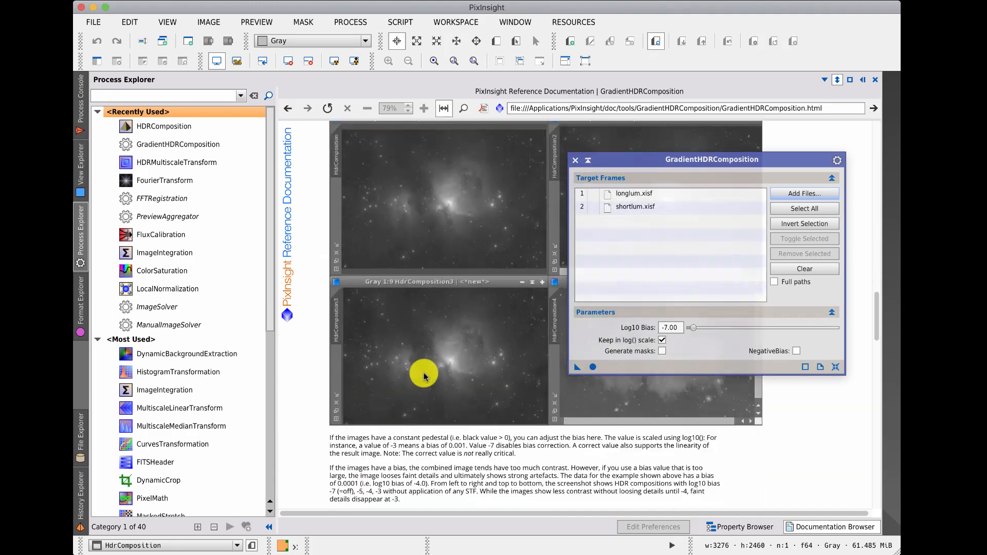
pyautogui.scroll(6, 424, 376)
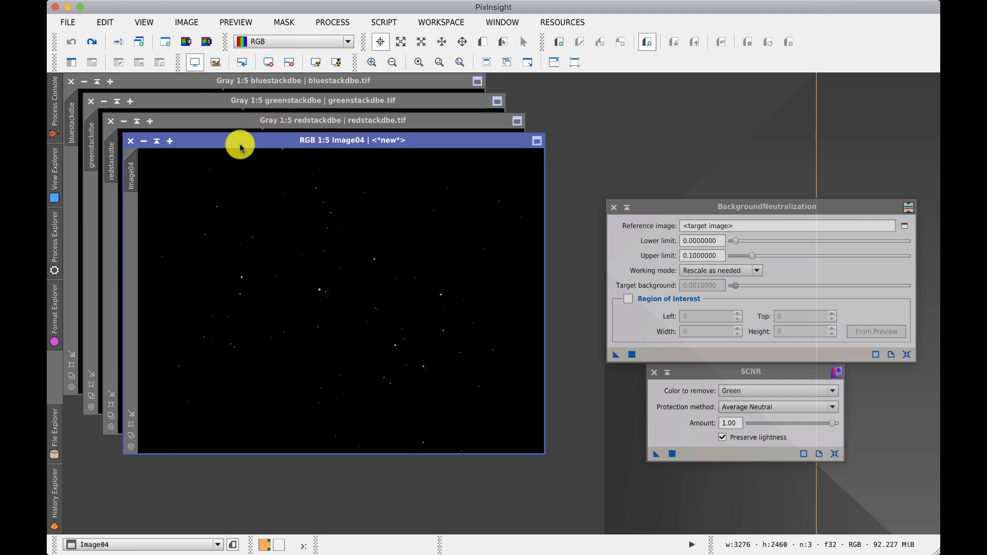
# Step: Apply an automatic screen stretch to the RGB Image04 composite and bring up the SCNR tool
pyautogui.click(314, 63)
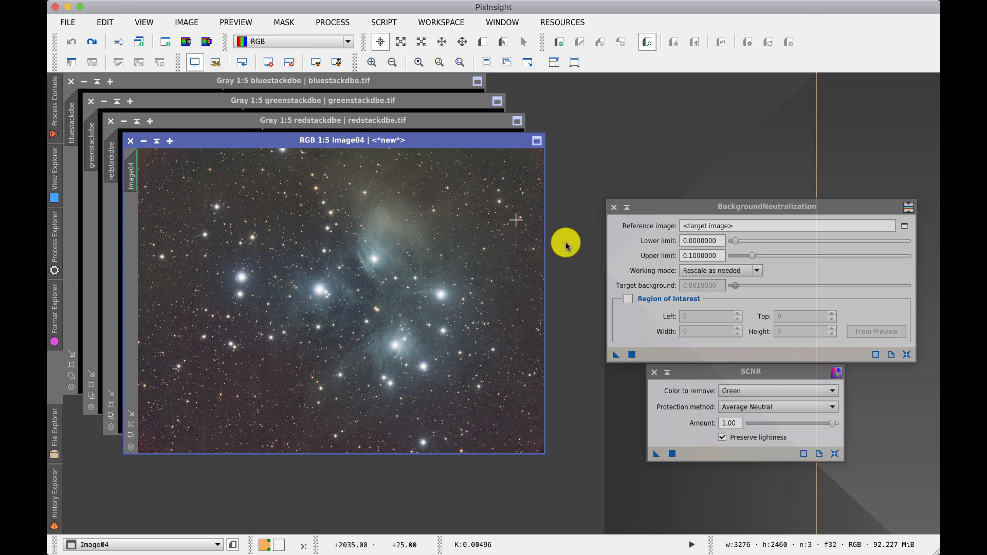
pyautogui.click(722, 374)
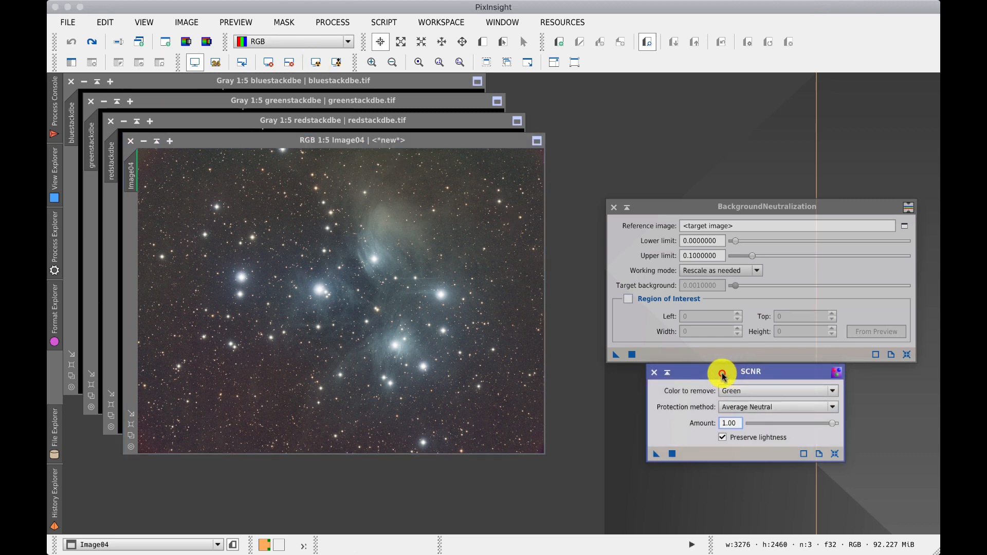
# Step: Apply SCNR to Image04, removing Green with Average Neutral protection, amount 1.00 and Preserve lightness
pyautogui.moveTo(738, 378); pyautogui.dragTo(706, 385)
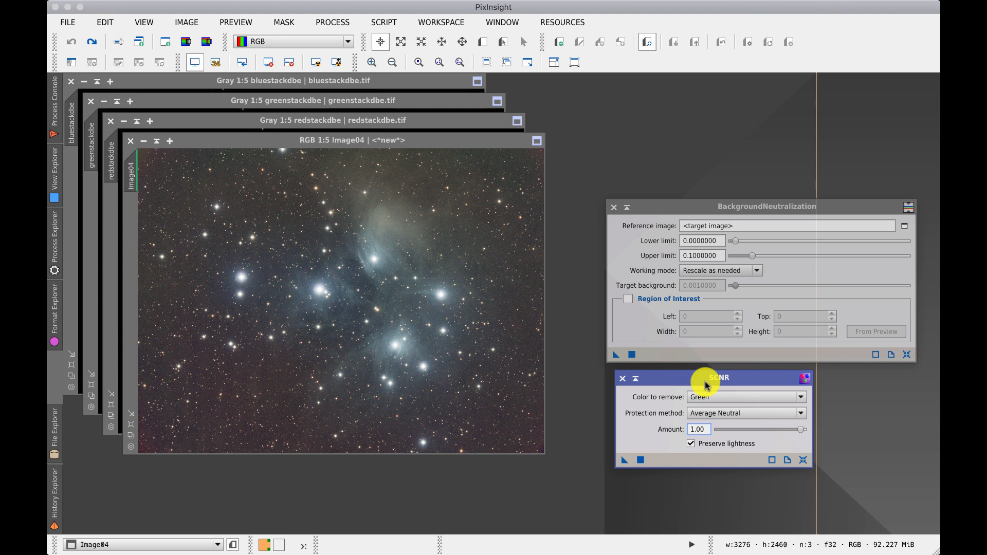
pyautogui.click(803, 459)
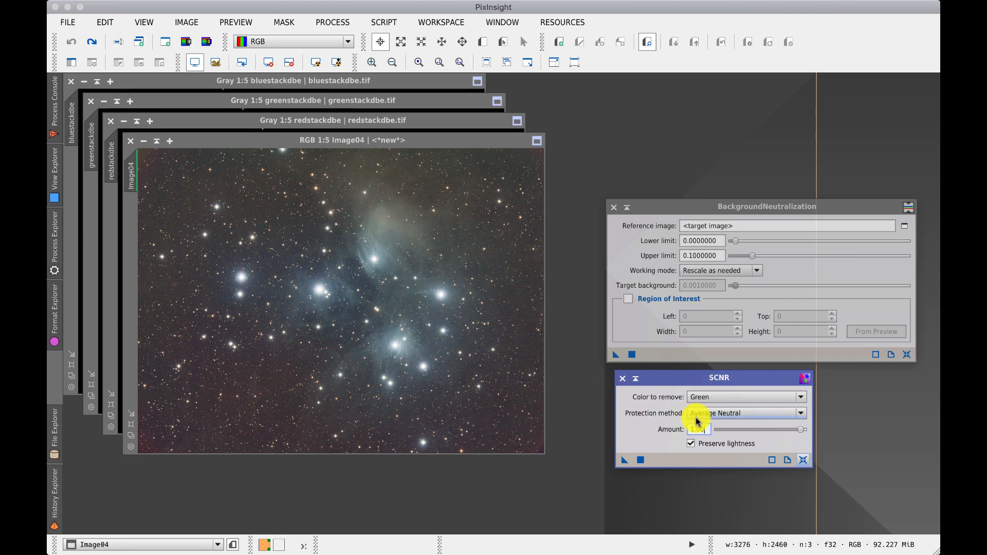
pyautogui.moveTo(624, 460); pyautogui.dragTo(486, 407)
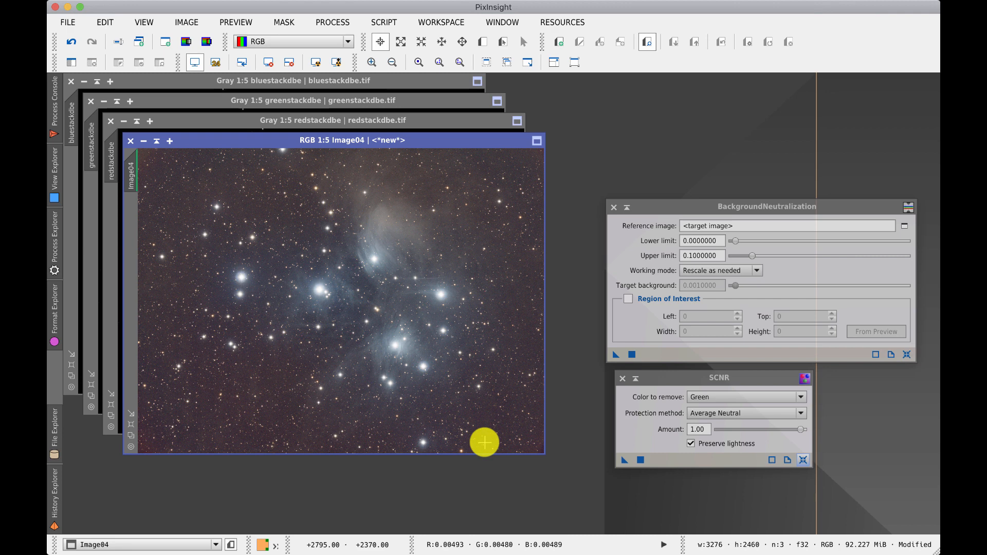
# Step: Boost the screen stretch and mark background previews in the lower-left, upper-left and lower-right sky areas
pyautogui.click(337, 62)
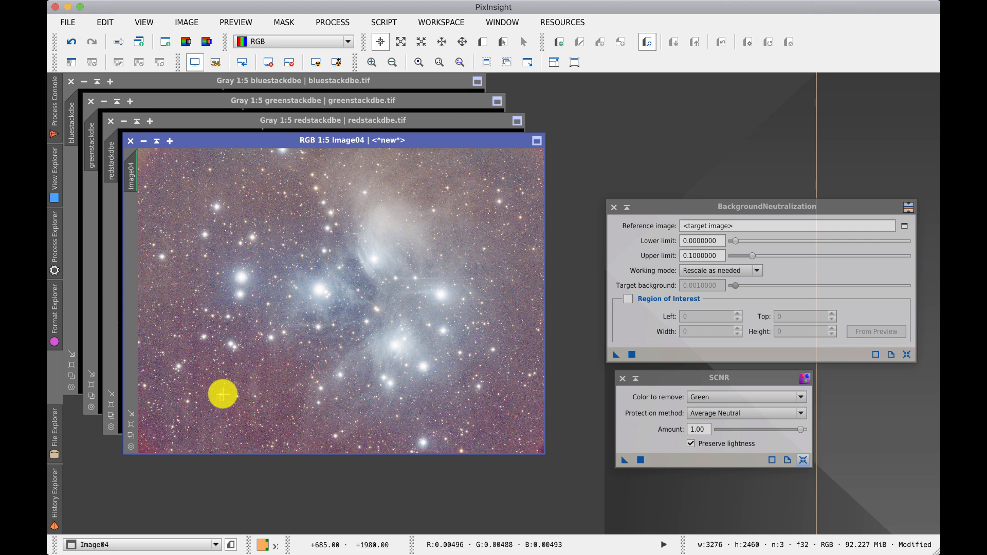
pyautogui.click(484, 44)
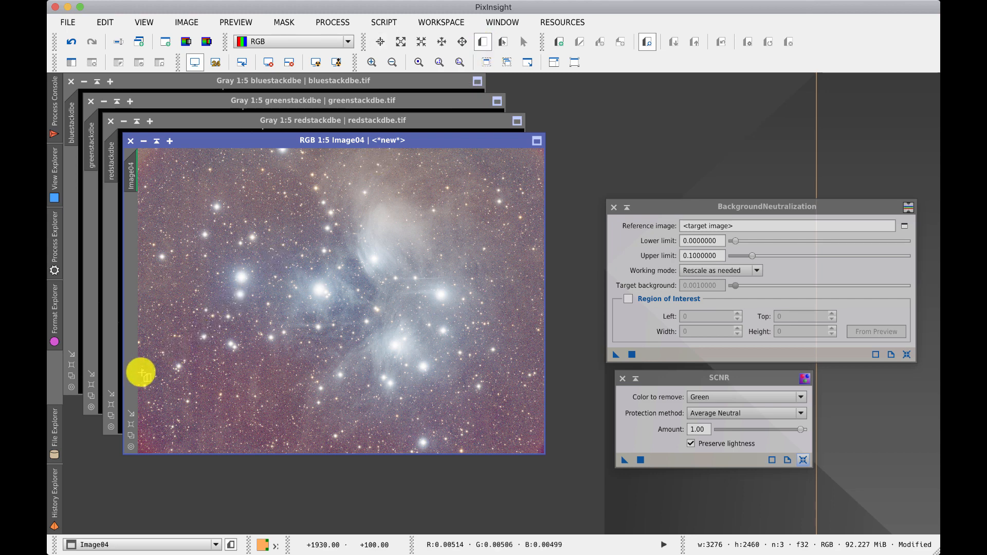
pyautogui.moveTo(151, 375); pyautogui.dragTo(269, 449)
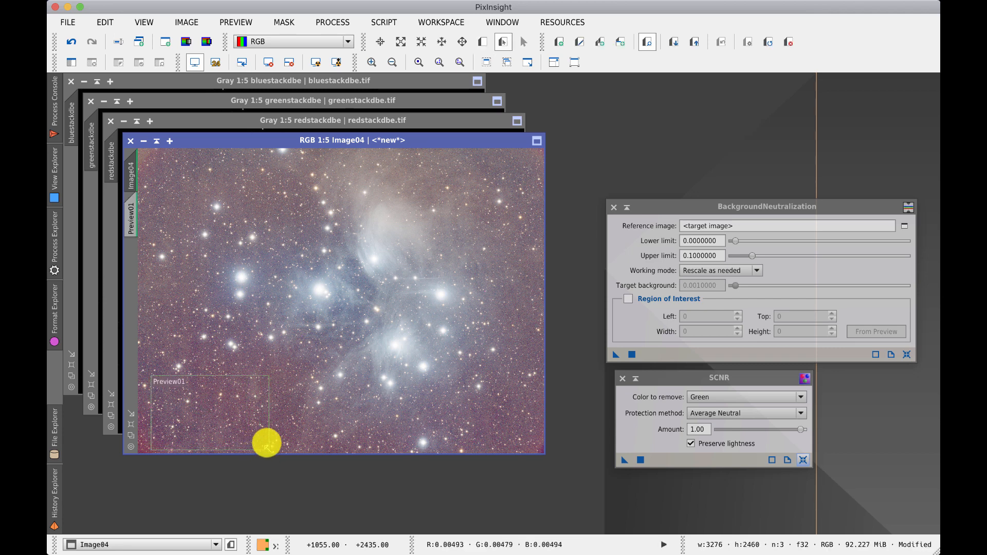
pyautogui.click(487, 43)
pyautogui.click(485, 41)
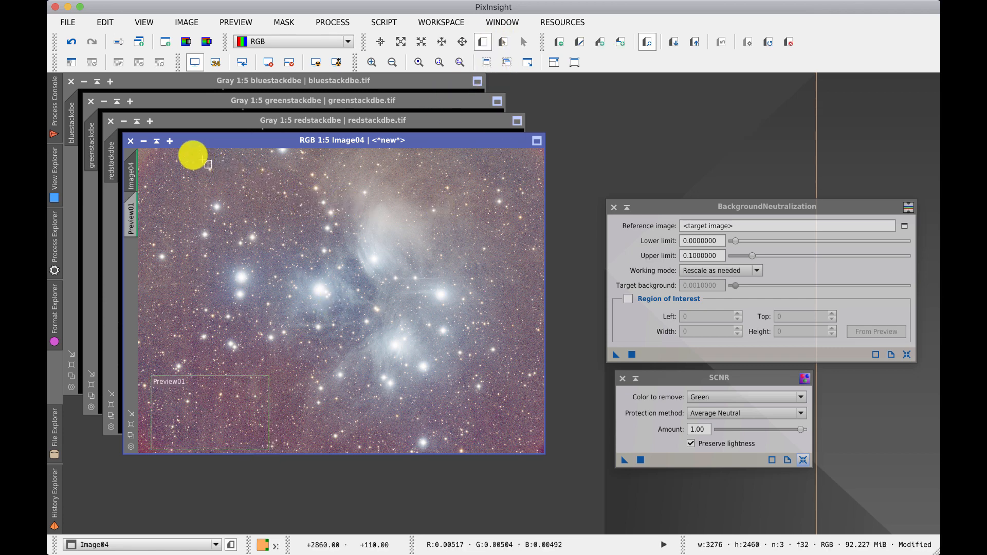
pyautogui.click(146, 158)
pyautogui.moveTo(146, 157); pyautogui.dragTo(194, 244)
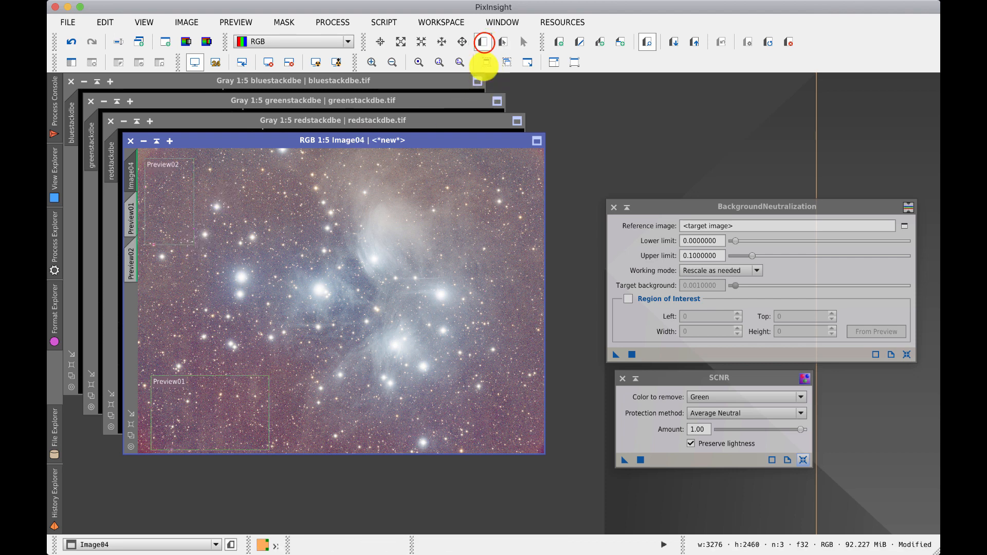
pyautogui.moveTo(534, 451); pyautogui.dragTo(470, 394)
# Step: Add three more background previews in the upper-right corner, upper middle and left middle of the image
pyautogui.click(483, 42)
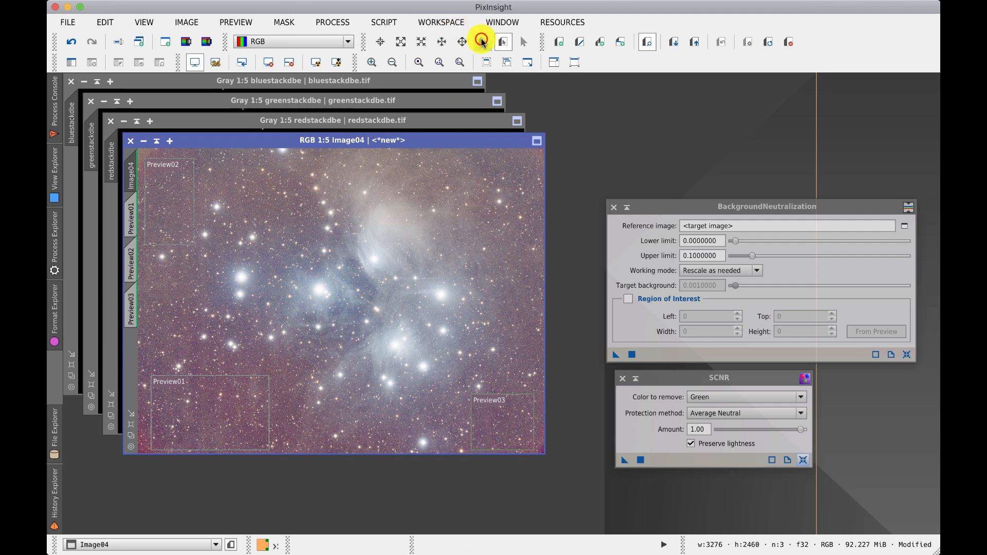
pyautogui.moveTo(480, 153); pyautogui.dragTo(540, 217)
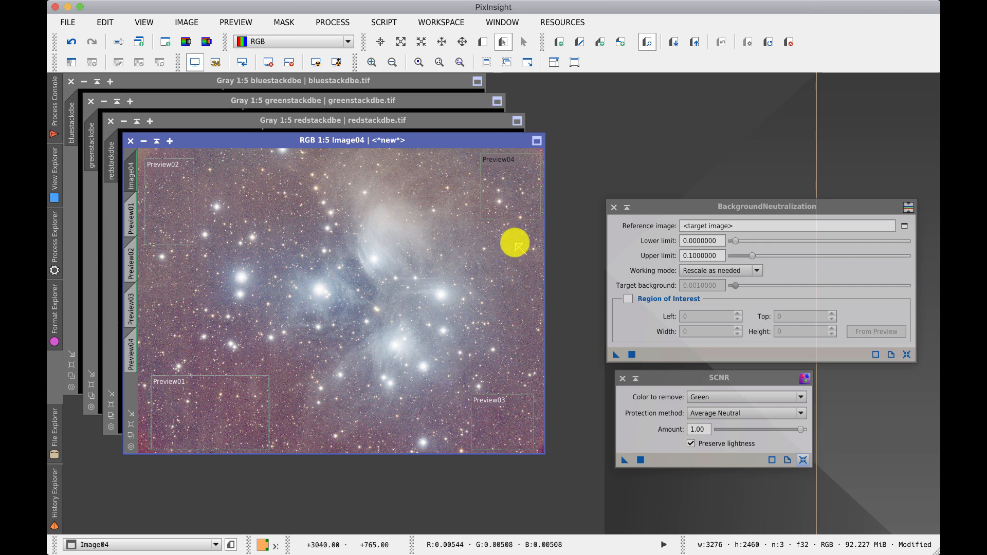
pyautogui.click(483, 42)
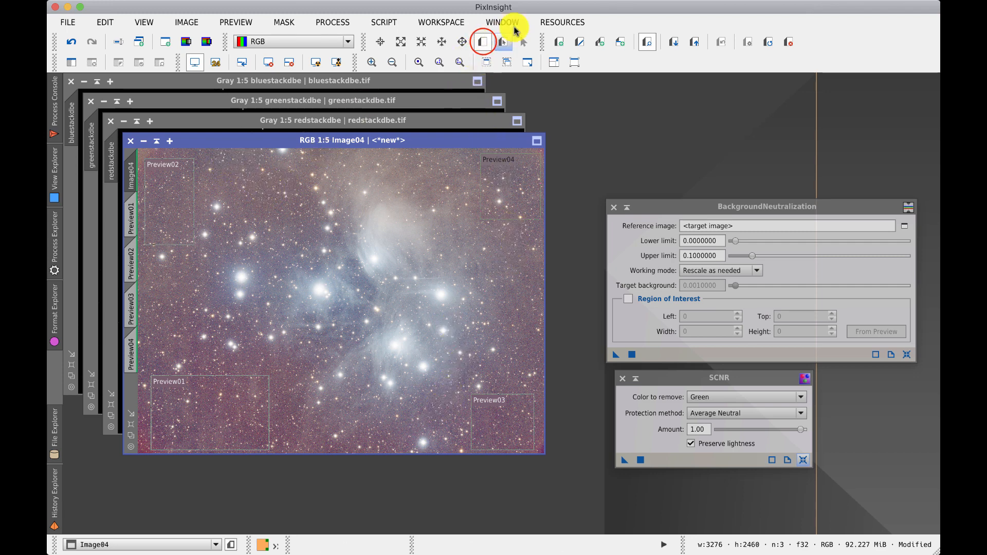
pyautogui.click(223, 168)
pyautogui.moveTo(222, 168); pyautogui.dragTo(255, 195)
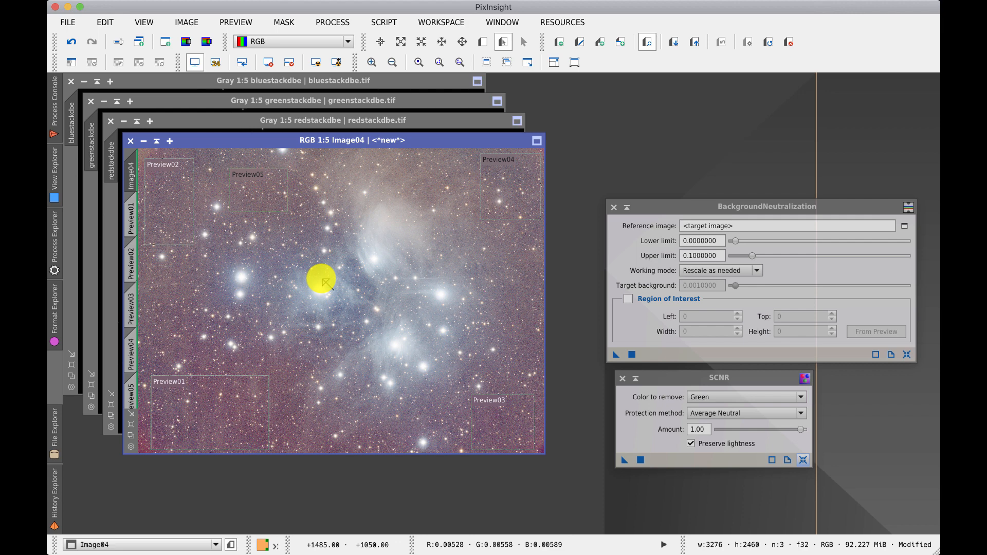
pyautogui.click(484, 40)
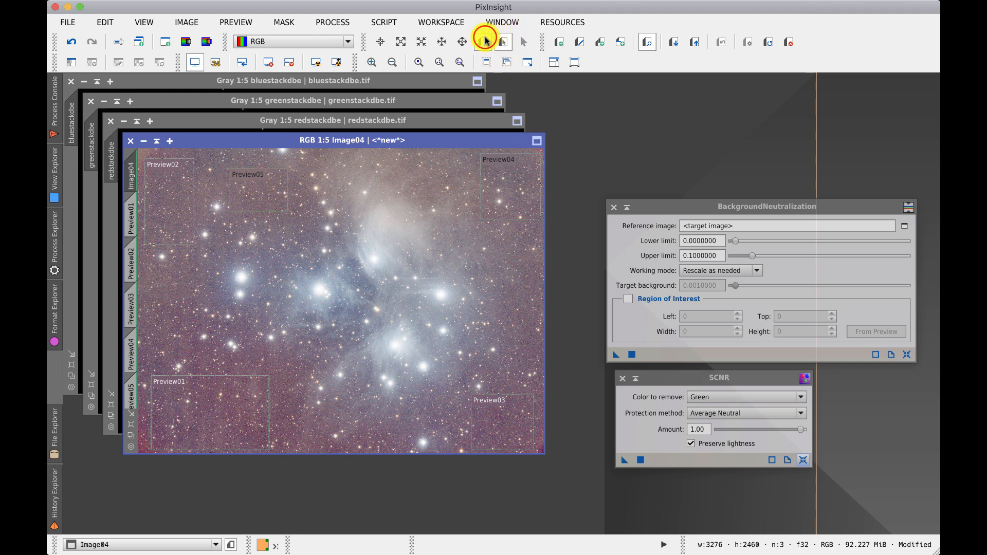
pyautogui.moveTo(149, 275); pyautogui.dragTo(189, 339)
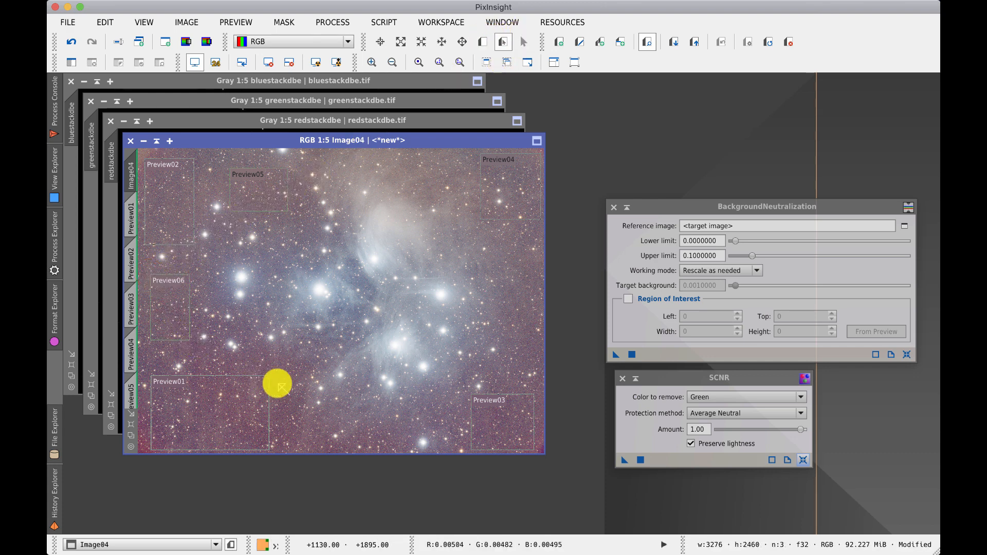
# Step: Run the PreviewAggregator script on all six Image04 previews with Create preview enabled
pyautogui.moveTo(694, 210)
pyautogui.mouseDown()
pyautogui.moveTo(683, 195)
pyautogui.moveTo(683, 203)
pyautogui.mouseUp()
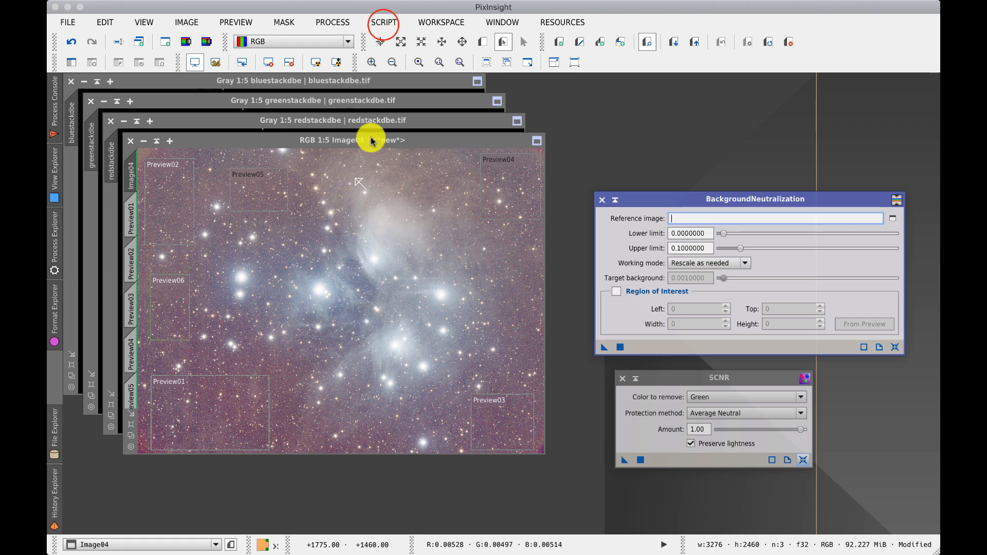
pyautogui.click(382, 23)
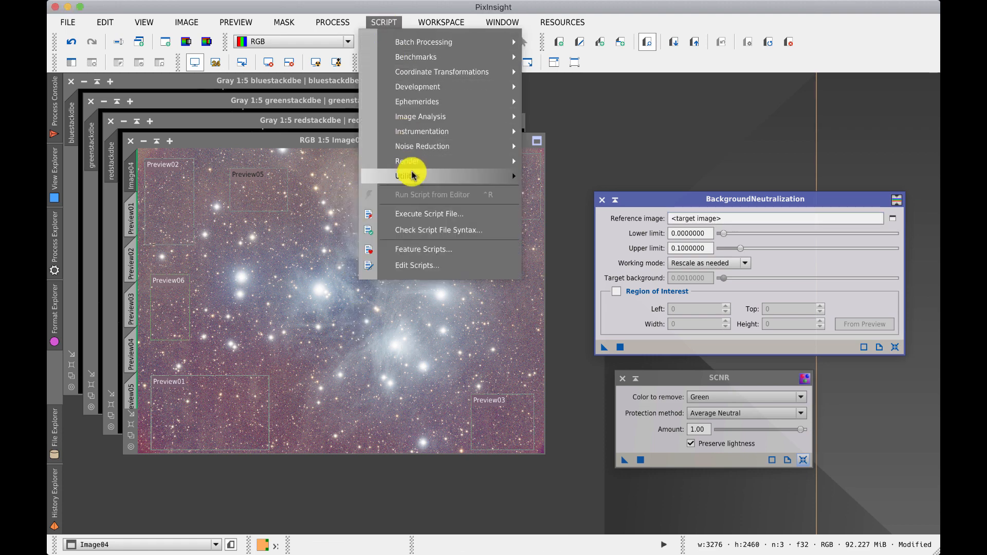
pyautogui.moveTo(414, 180)
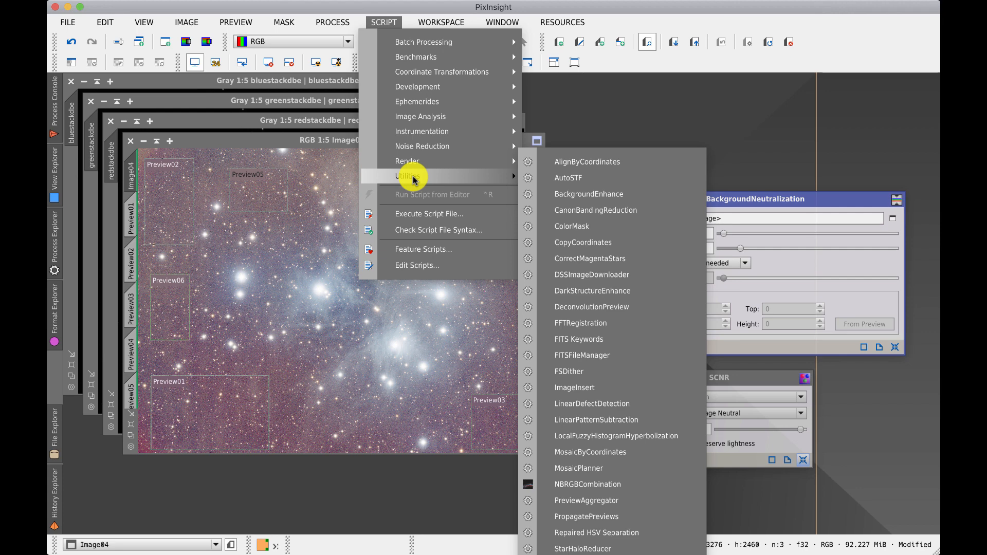
pyautogui.click(602, 502)
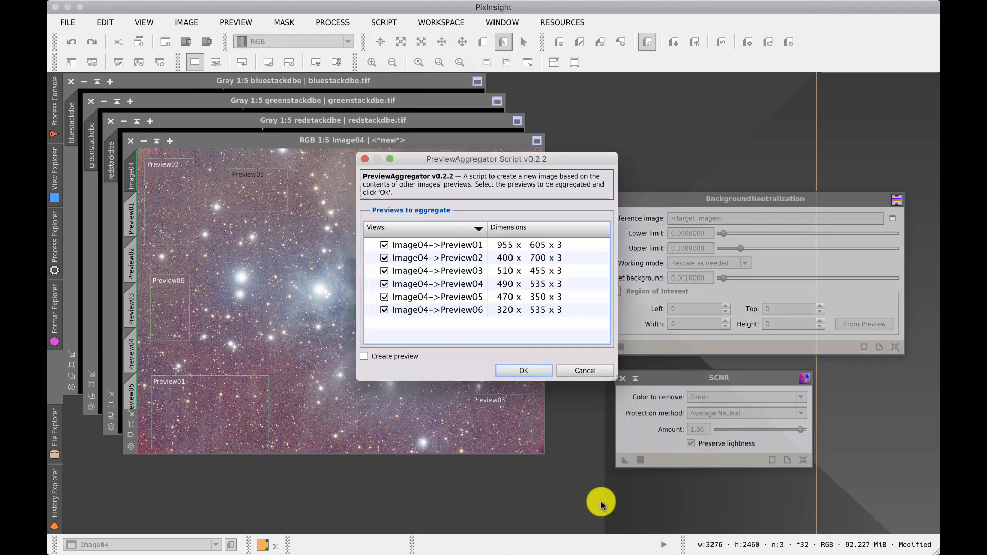
pyautogui.moveTo(421, 161); pyautogui.dragTo(602, 104)
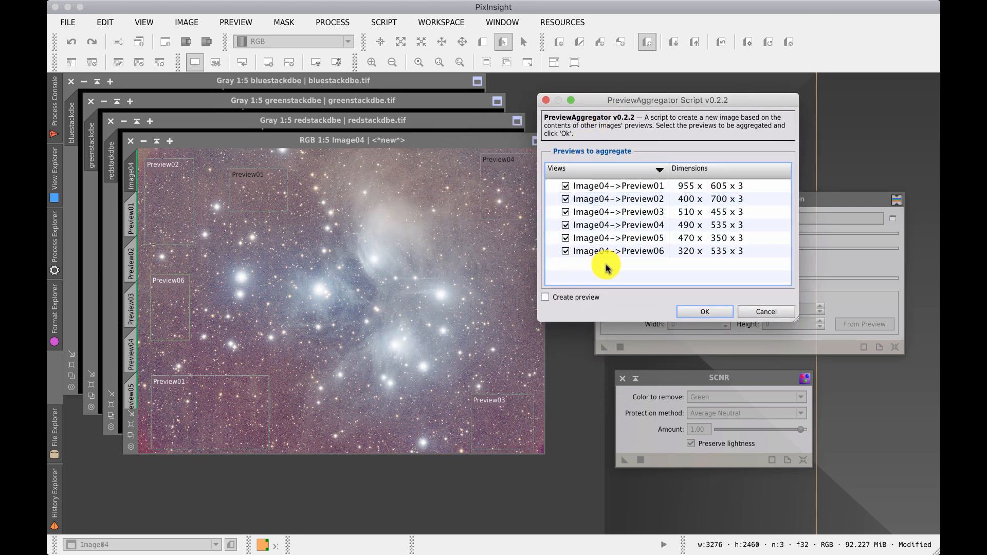
pyautogui.click(545, 298)
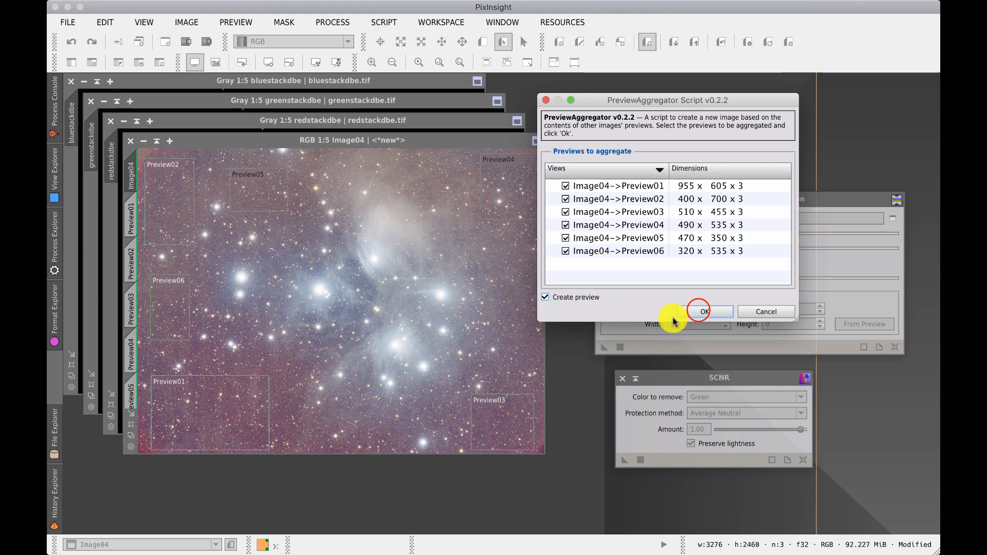
pyautogui.click(700, 311)
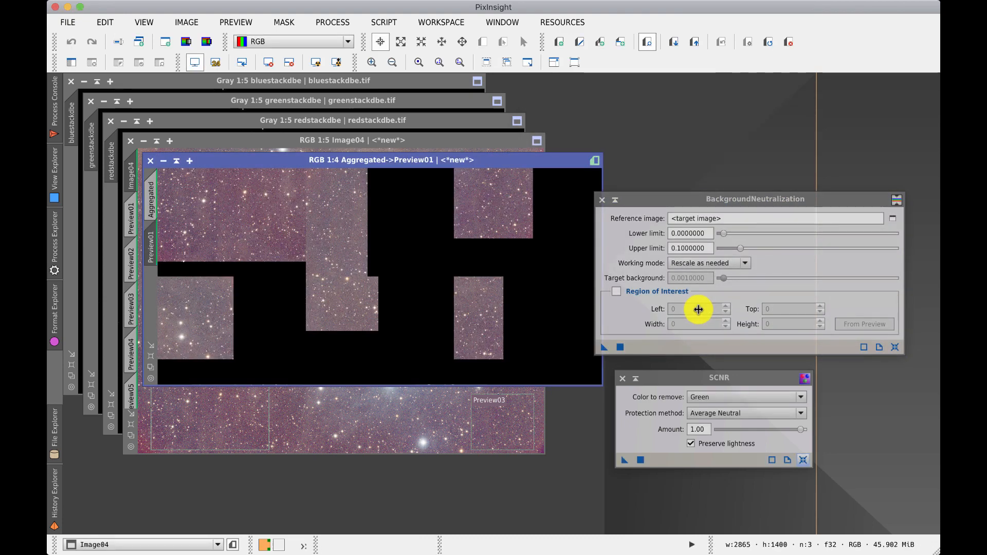
# Step: Set BackgroundNeutralization's upper limit to 0.0060000 and its reference image to the Aggregated view
pyautogui.moveTo(543, 163); pyautogui.dragTo(504, 172)
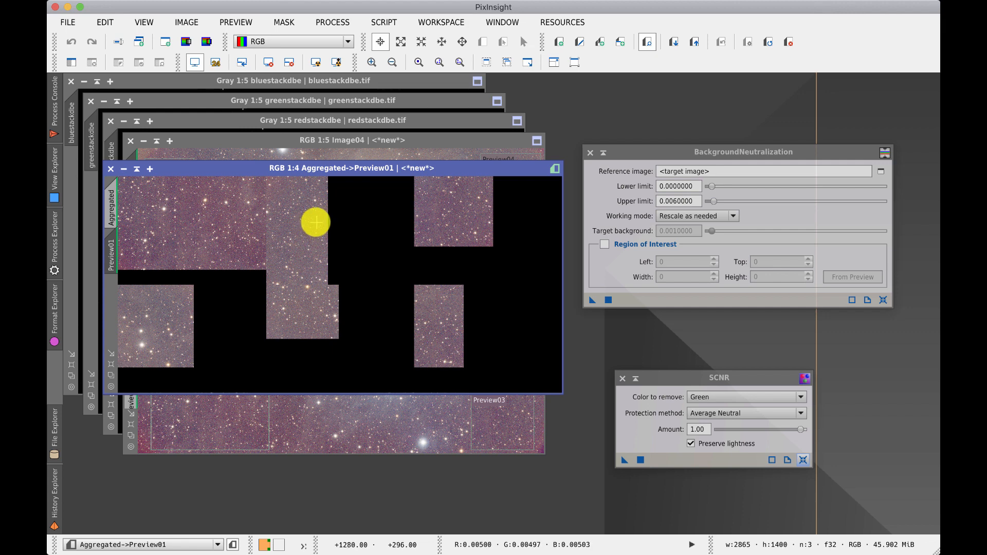
pyautogui.click(675, 202)
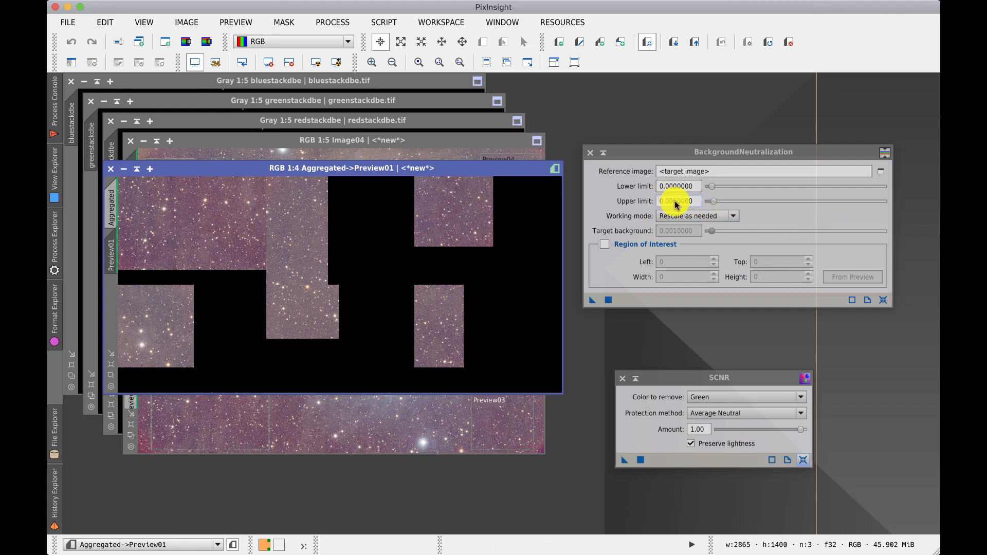
pyautogui.click(880, 172)
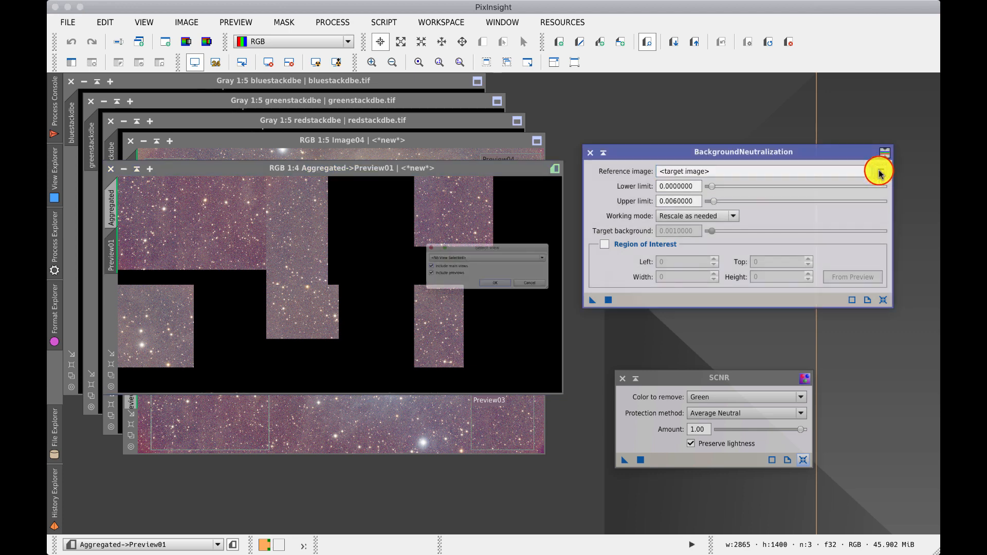
pyautogui.click(509, 256)
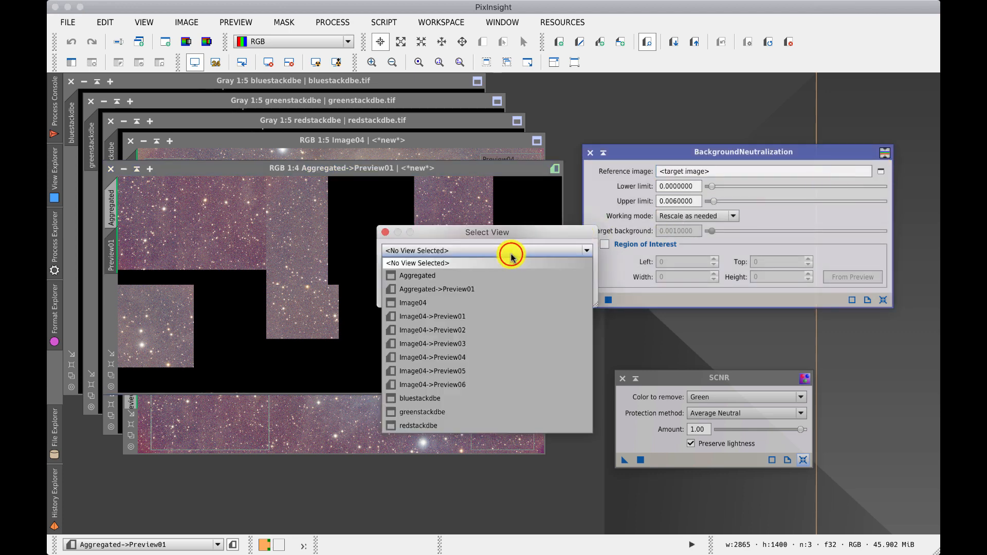
pyautogui.click(438, 275)
pyautogui.click(499, 295)
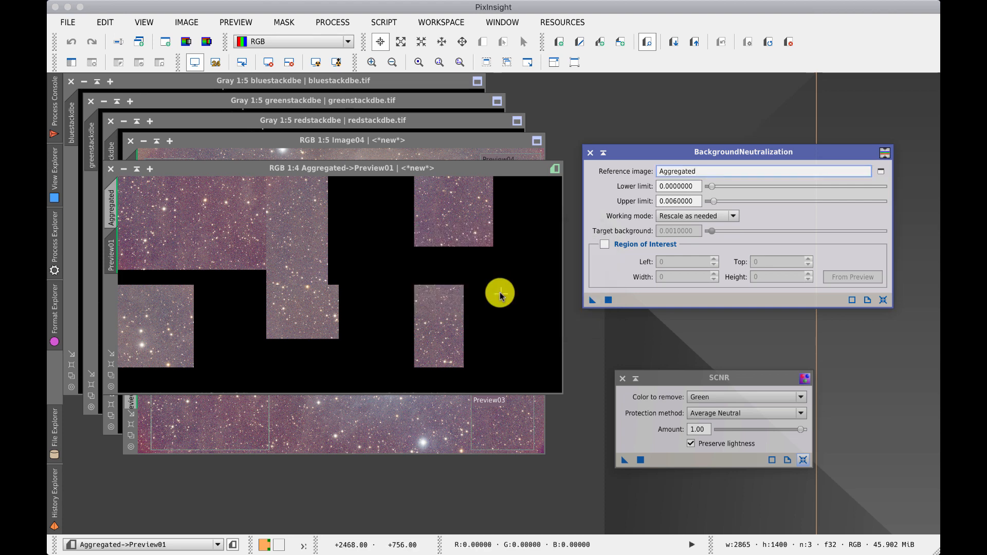
# Step: Minimize the Aggregated image, apply BackgroundNeutralization to Image04 and refresh its automatic screen stretch
pyautogui.click(123, 168)
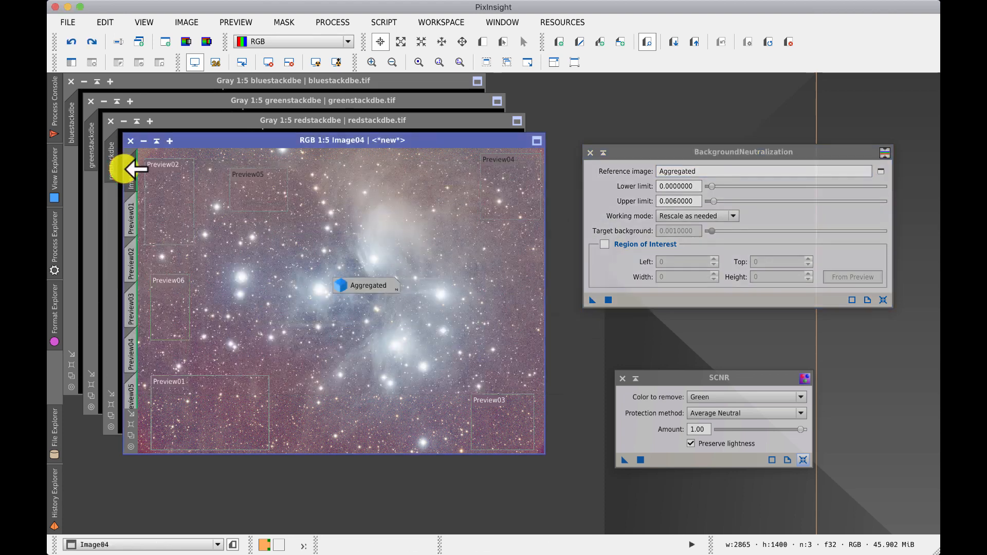
pyautogui.moveTo(592, 301); pyautogui.dragTo(530, 326)
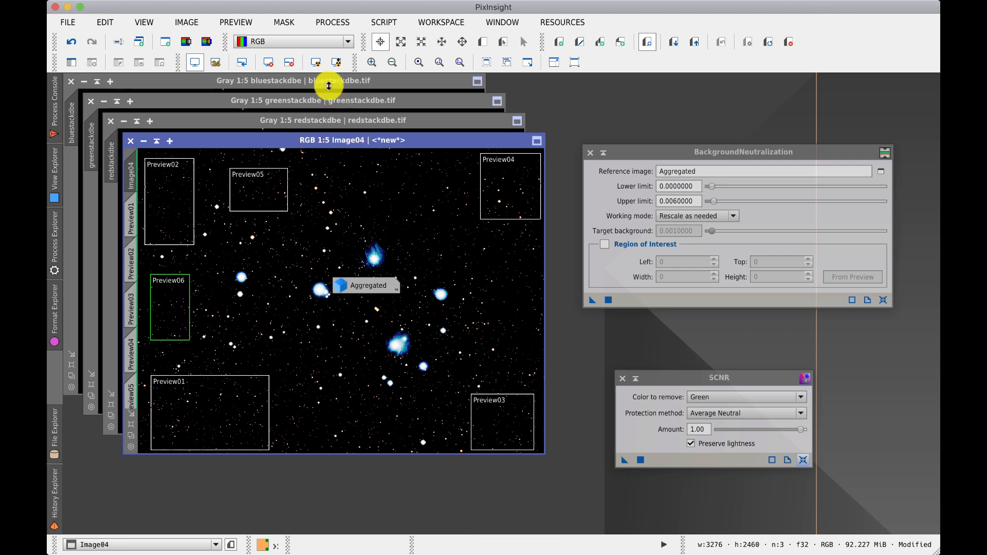
pyautogui.click(318, 62)
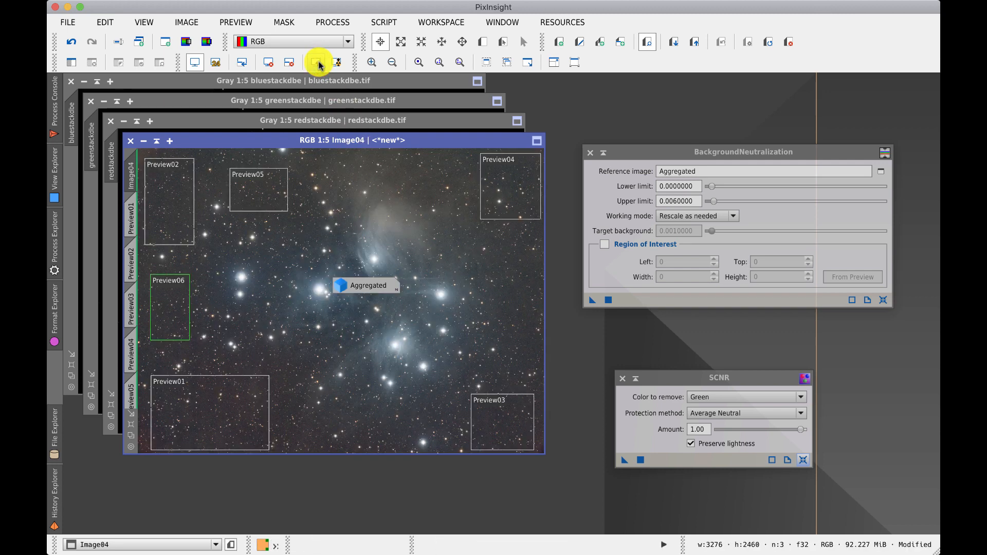
# Step: Move the Aggregated icon aside and undo the background neutralization on Image04
pyautogui.moveTo(340, 257); pyautogui.dragTo(689, 347)
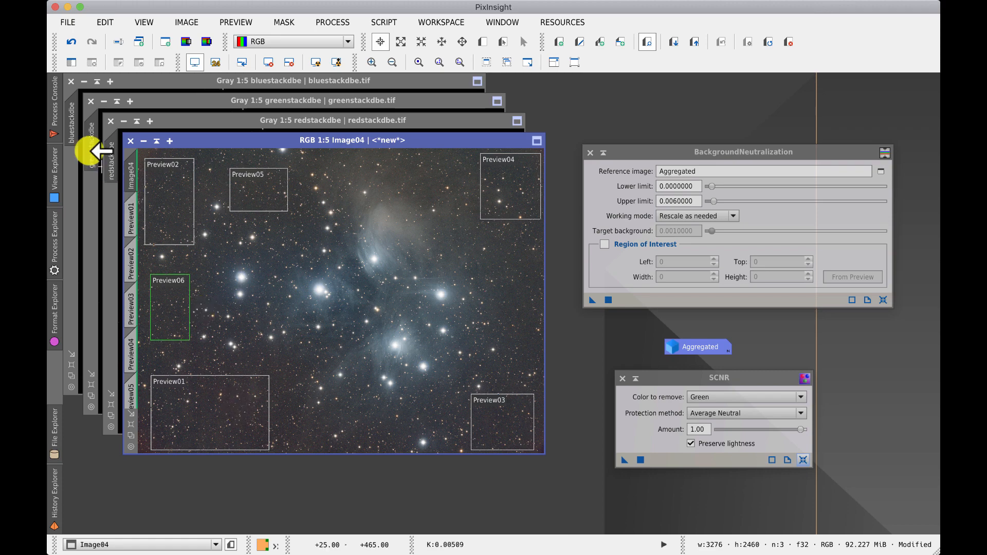
pyautogui.click(73, 45)
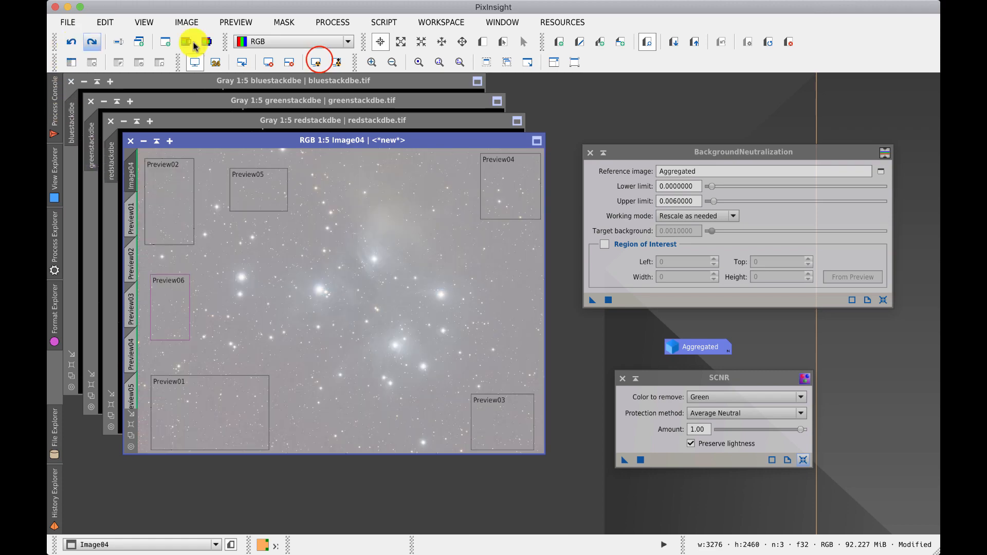